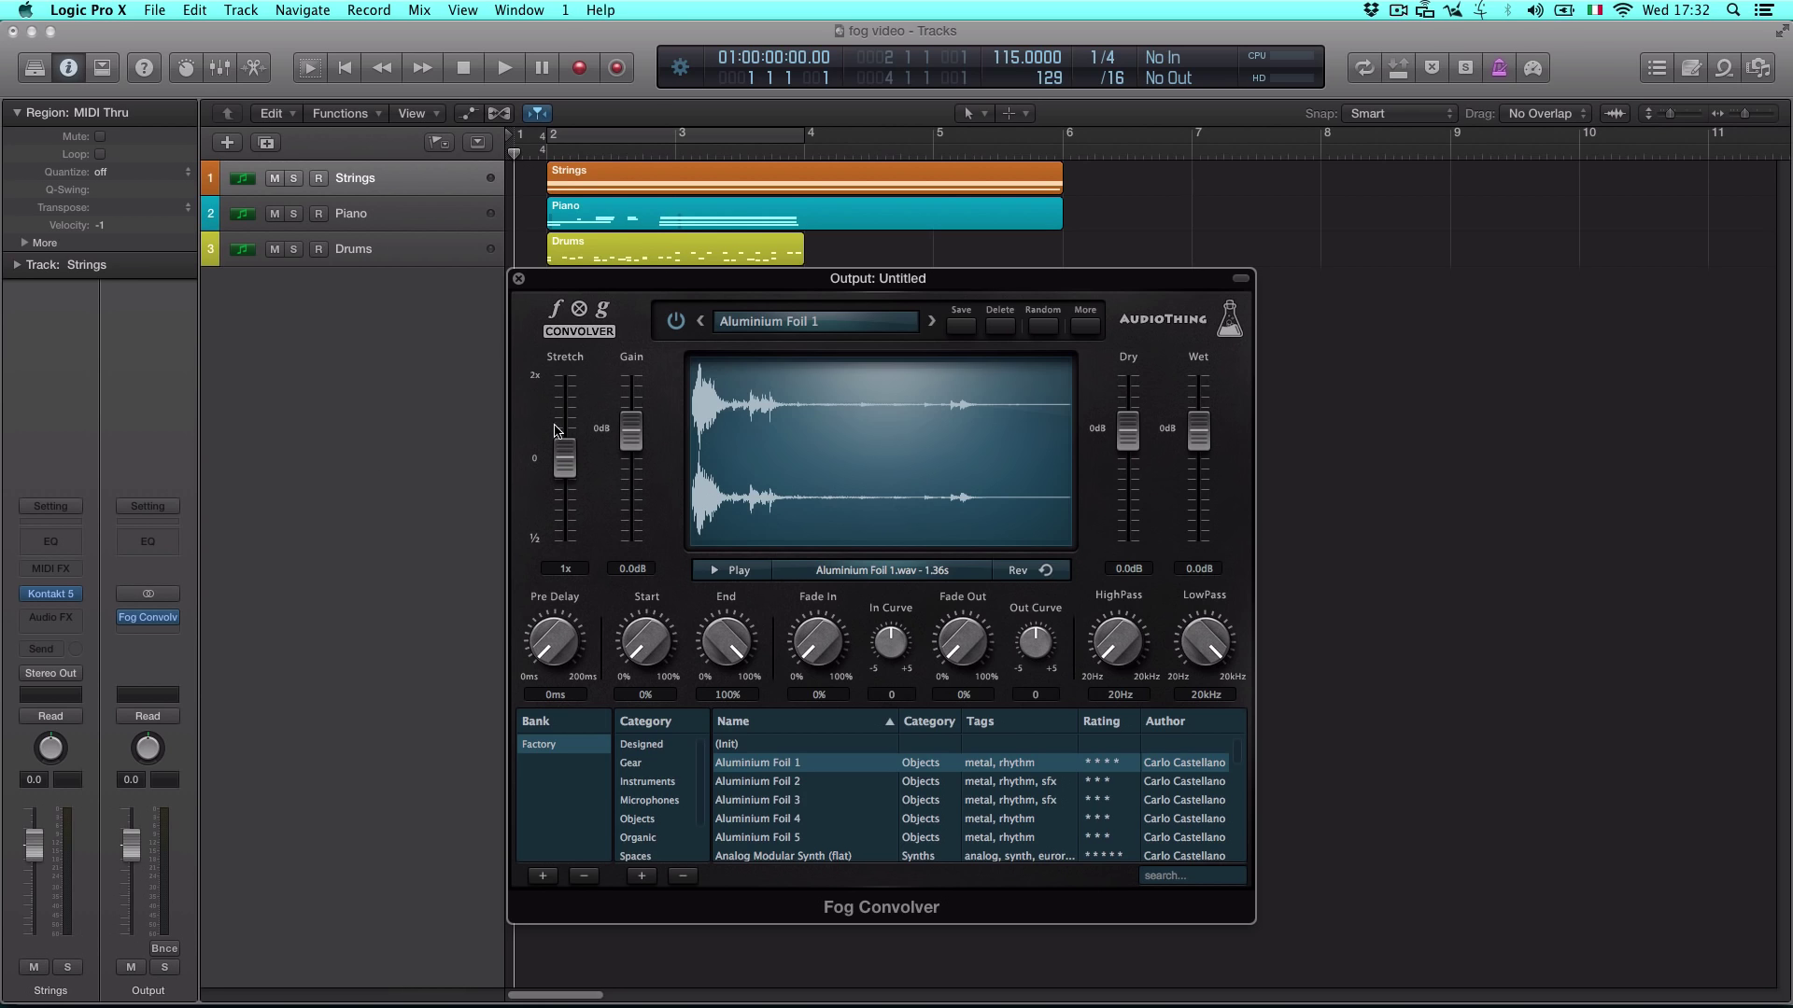
# Solo Strings and play it through the Aluminium Foil 1 impulse, then stop and rewind
pyautogui.click(294, 178)
pyautogui.press('space')
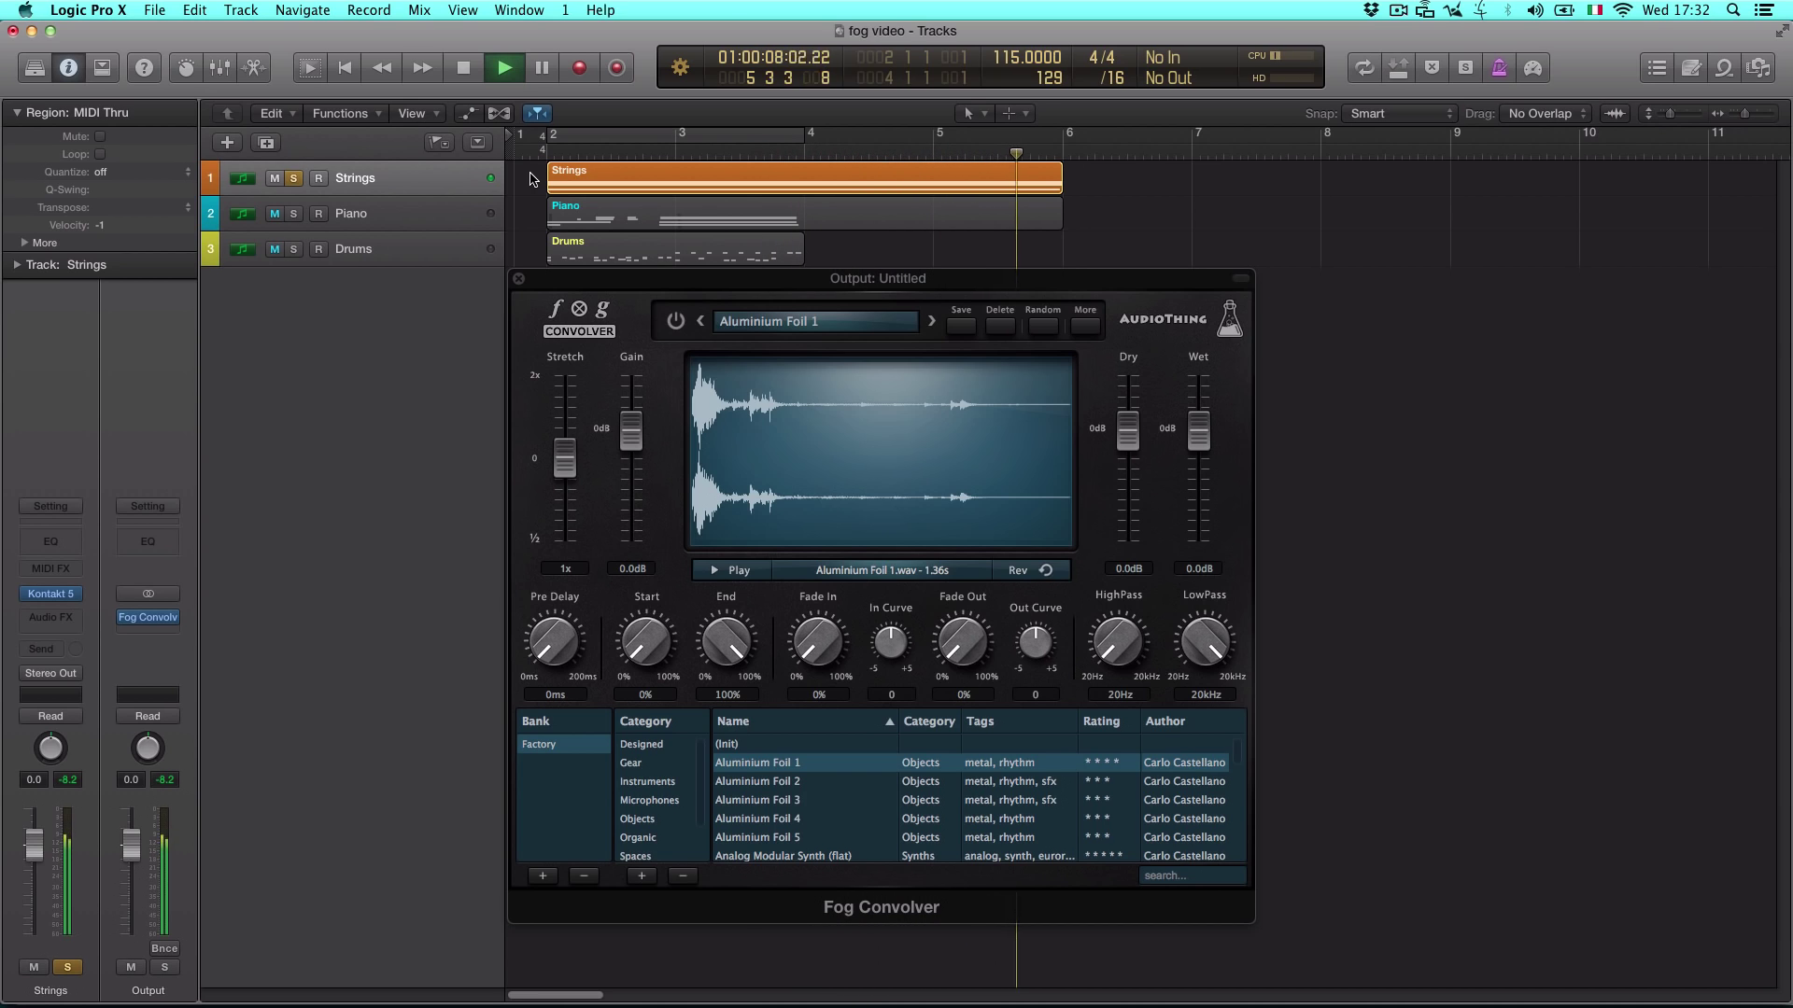
pyautogui.press('space')
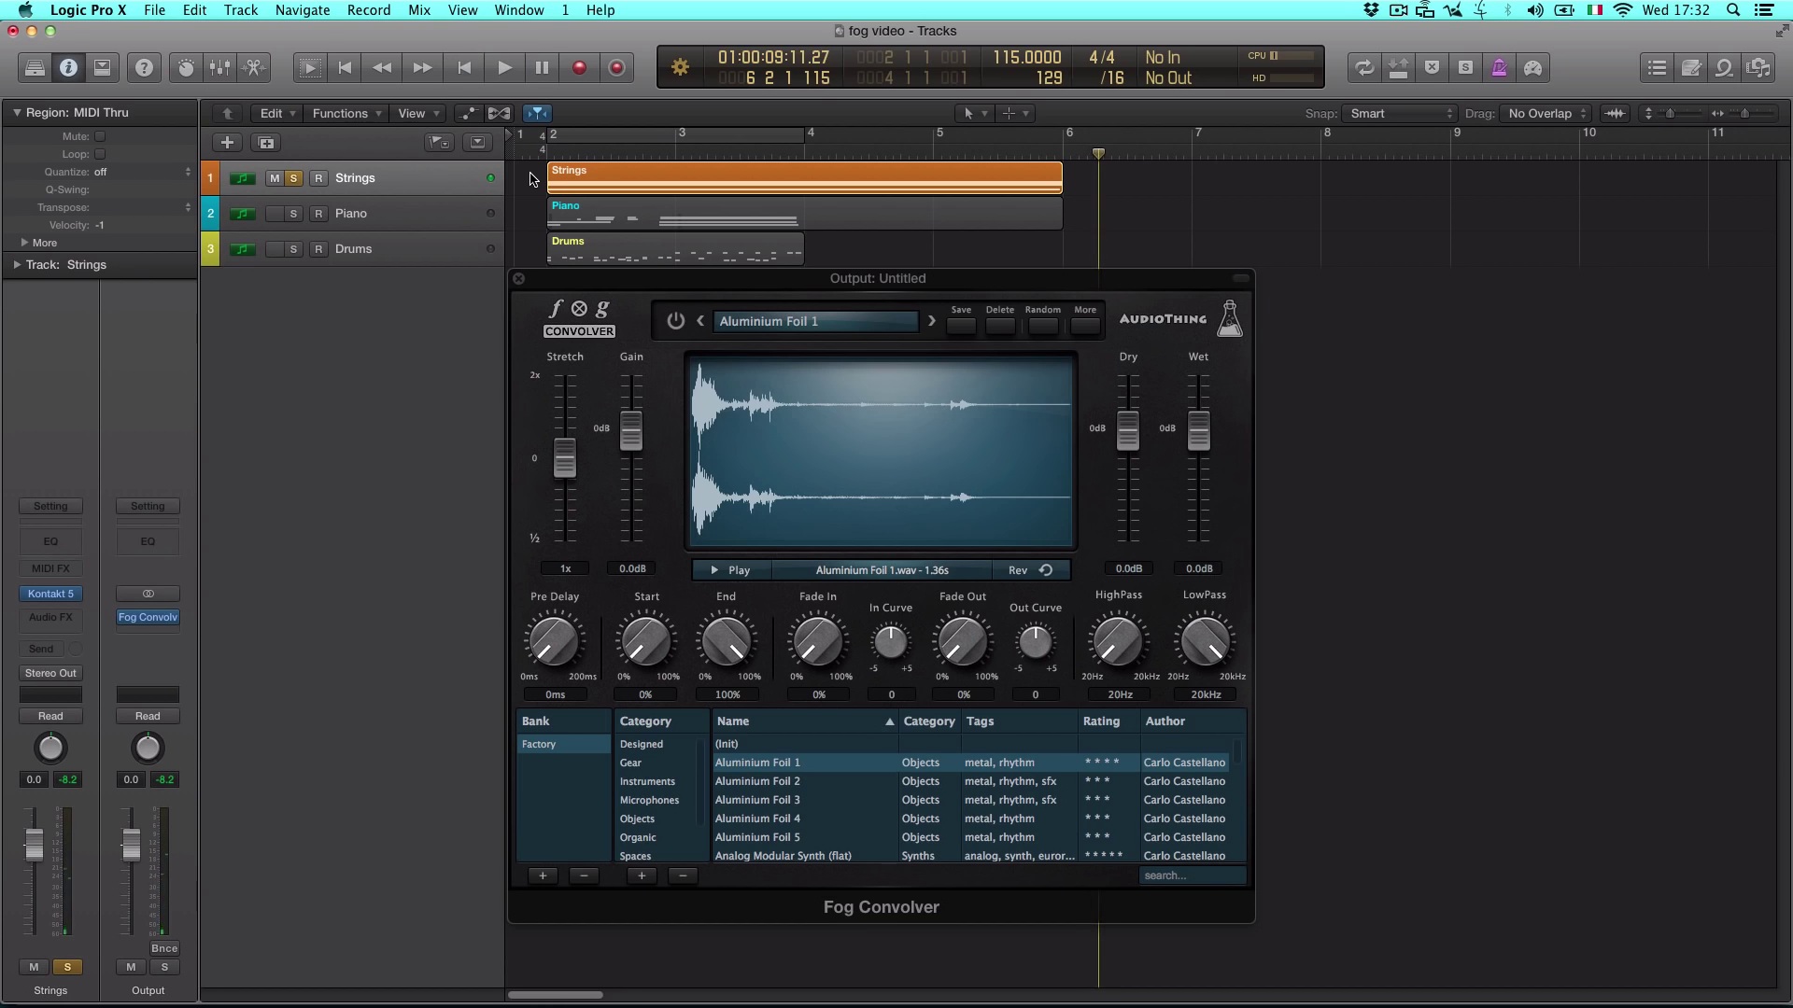
pyautogui.press('Return')
# Load the Quadra (hall, short) impulse from the Gear category
pyautogui.click(650, 765)
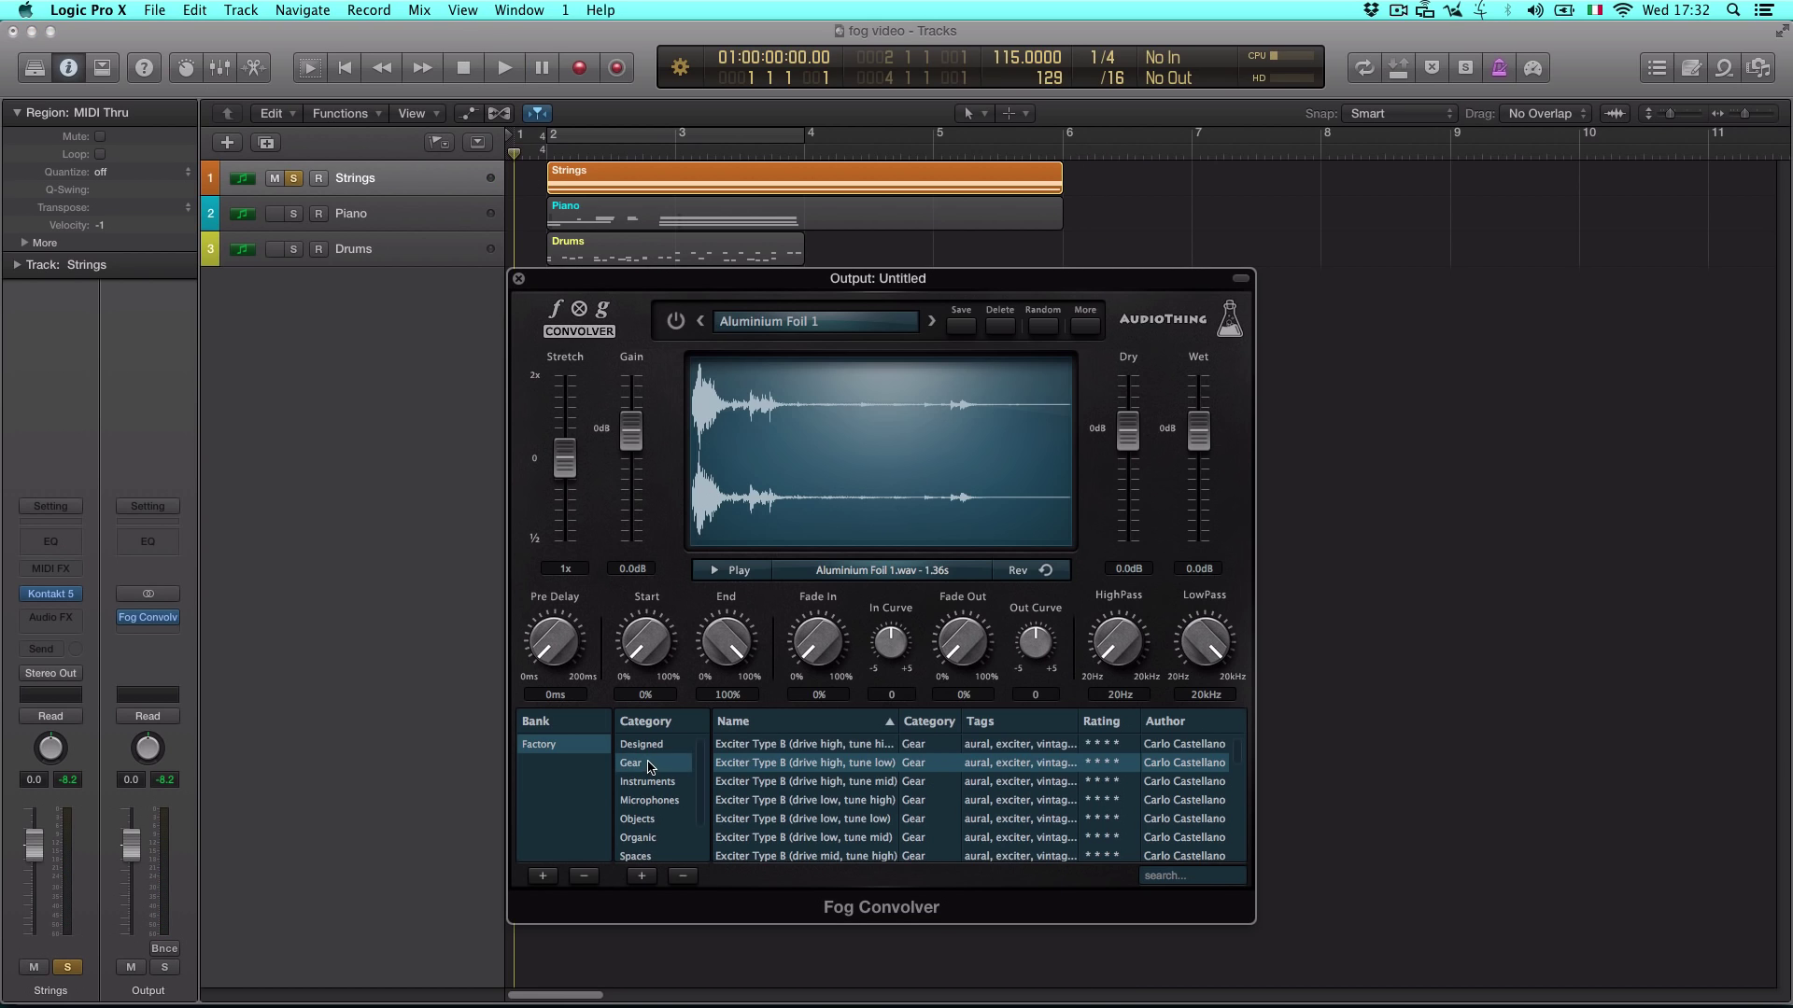
pyautogui.scroll(-15, 763, 782)
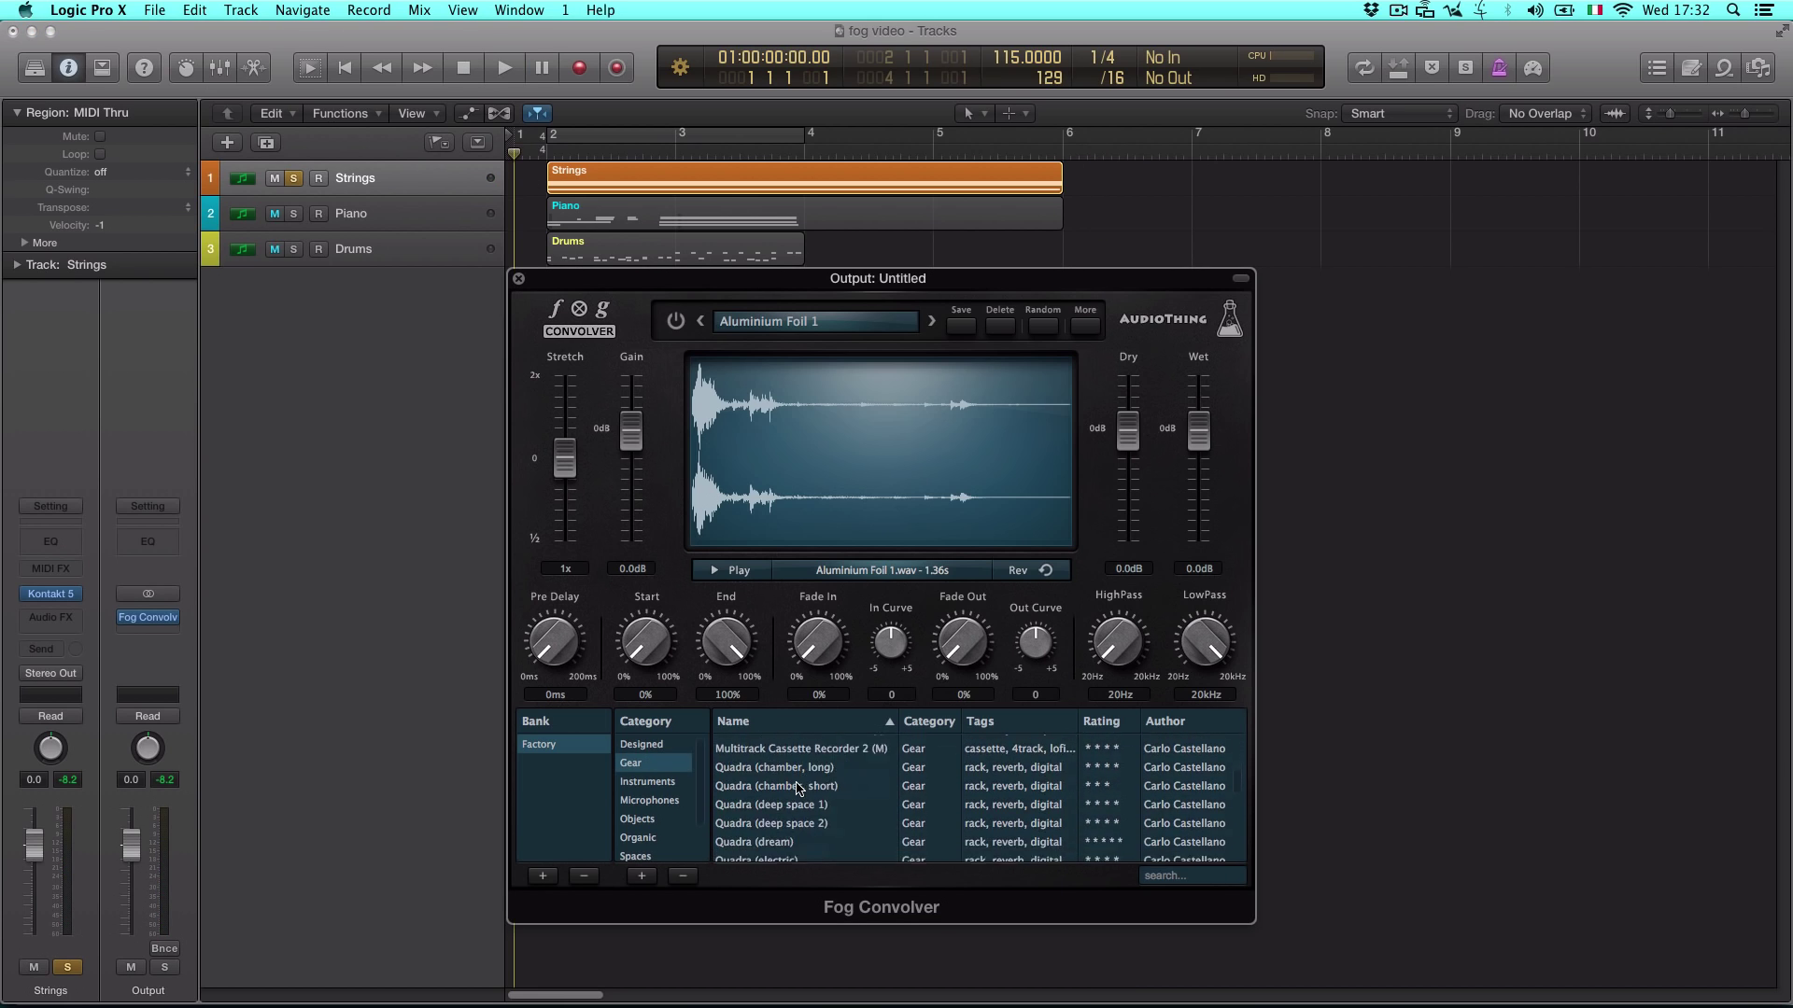
pyautogui.click(796, 843)
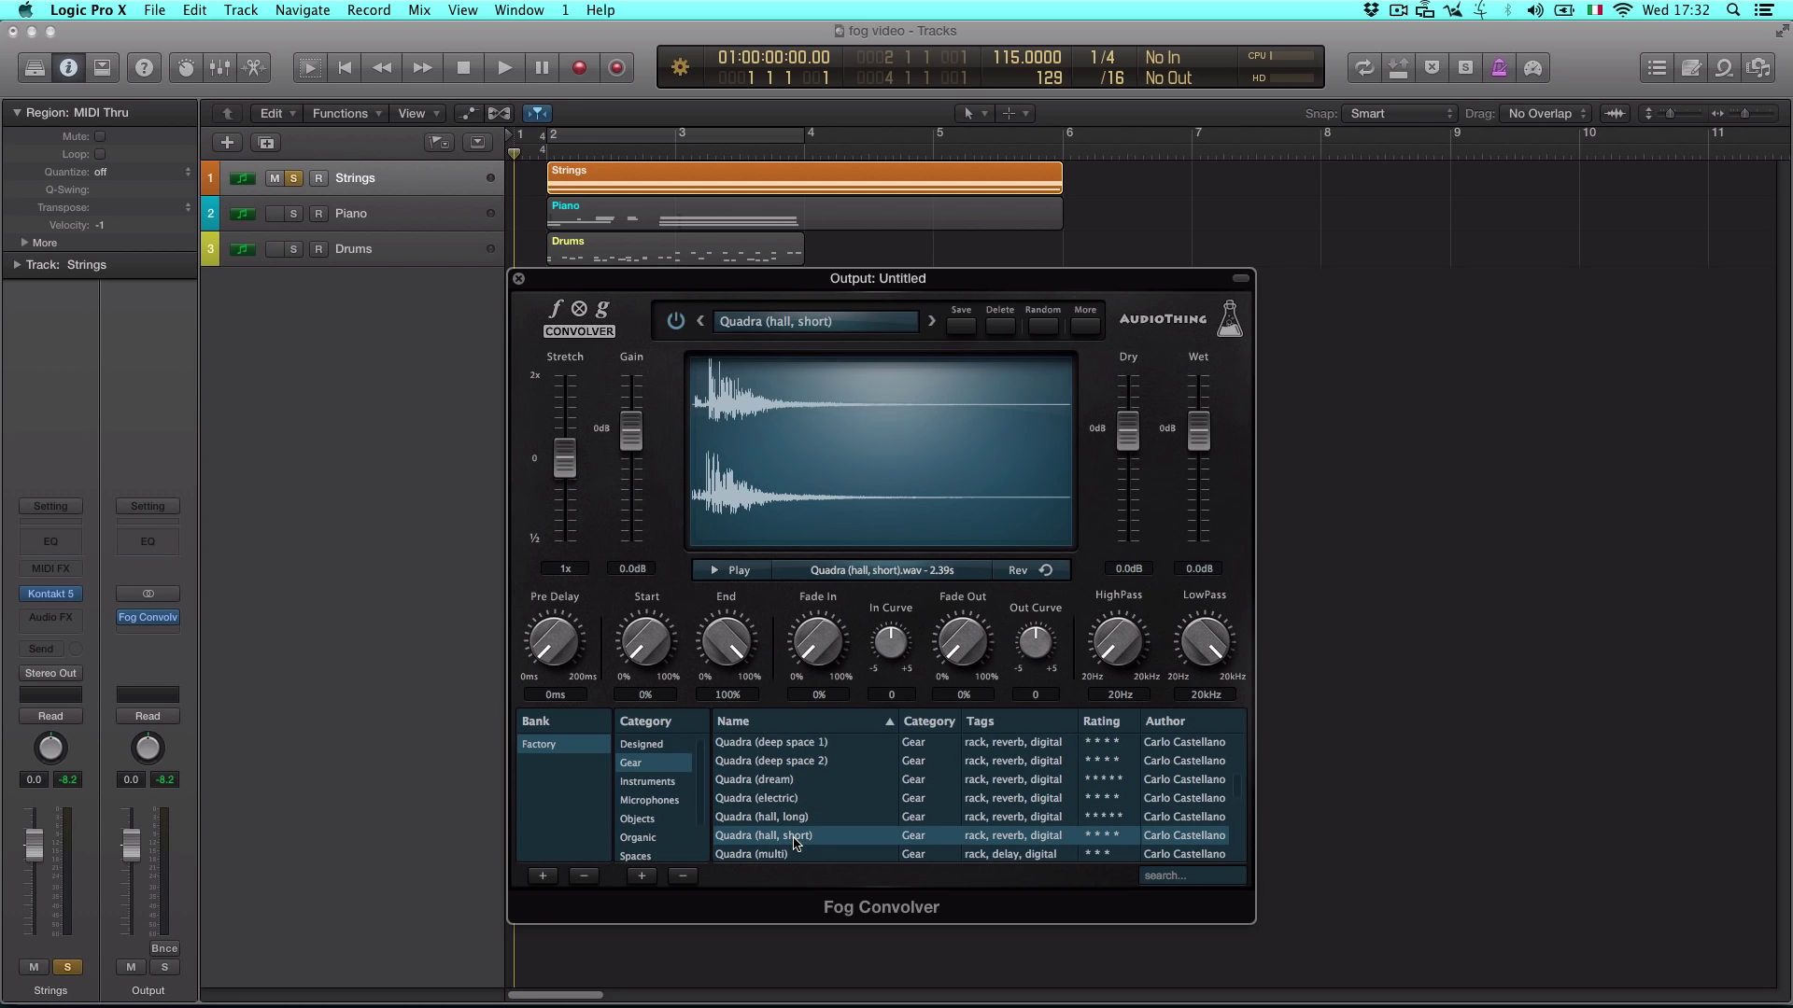
# Play the Strings through Quadra (hall, short), then solo the Piano track
pyautogui.press('space')
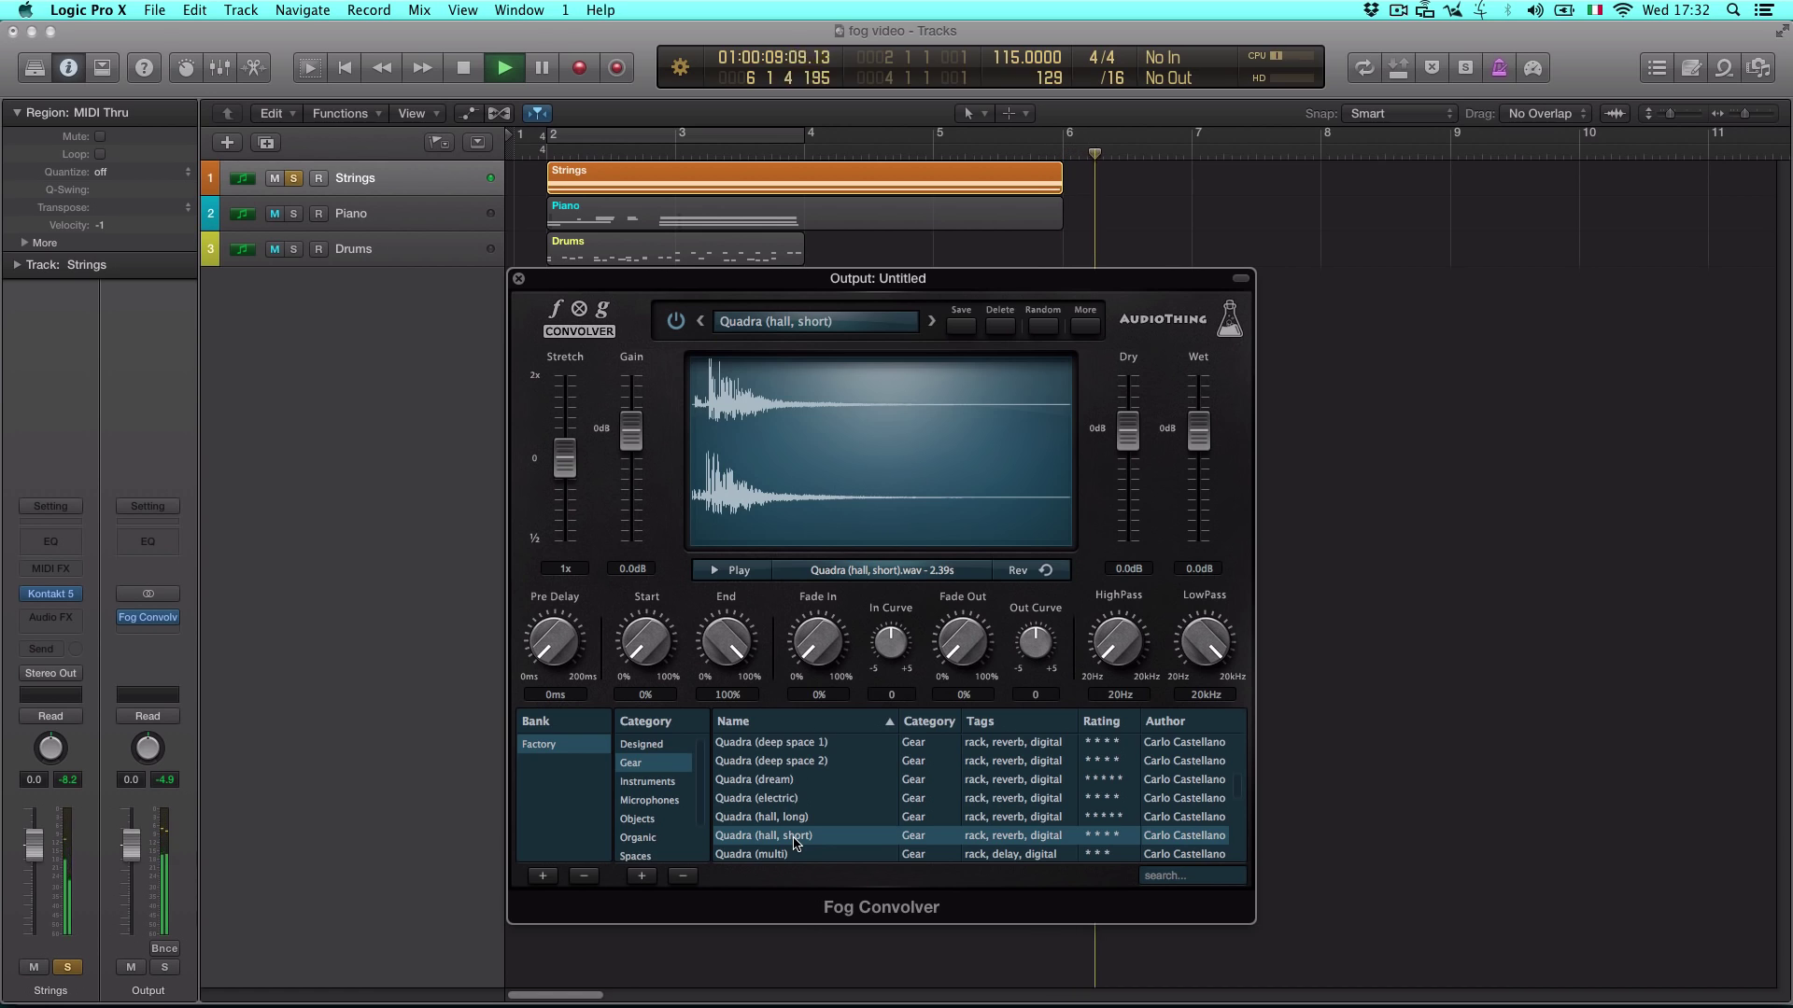
pyautogui.press('space')
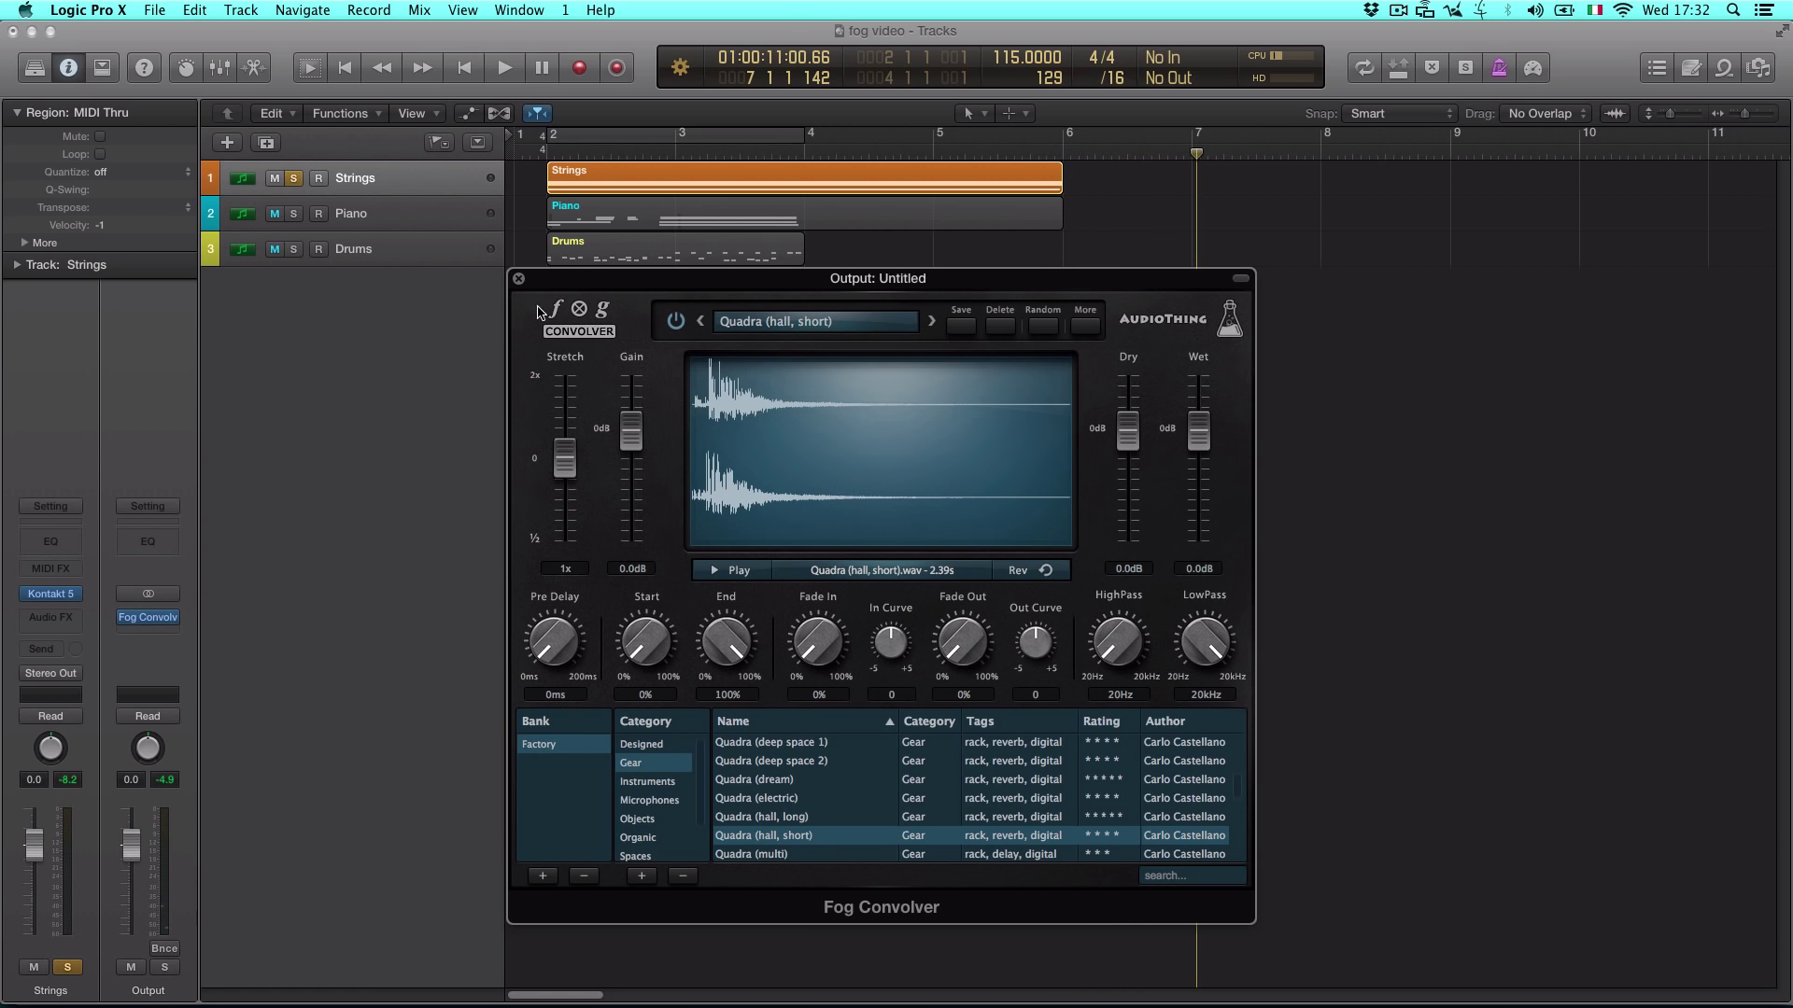
pyautogui.click(291, 214)
# Unsolo Strings, select Piano, and load Stairs.wav from the Spaces folder as the impulse
pyautogui.click(293, 177)
pyautogui.click(367, 214)
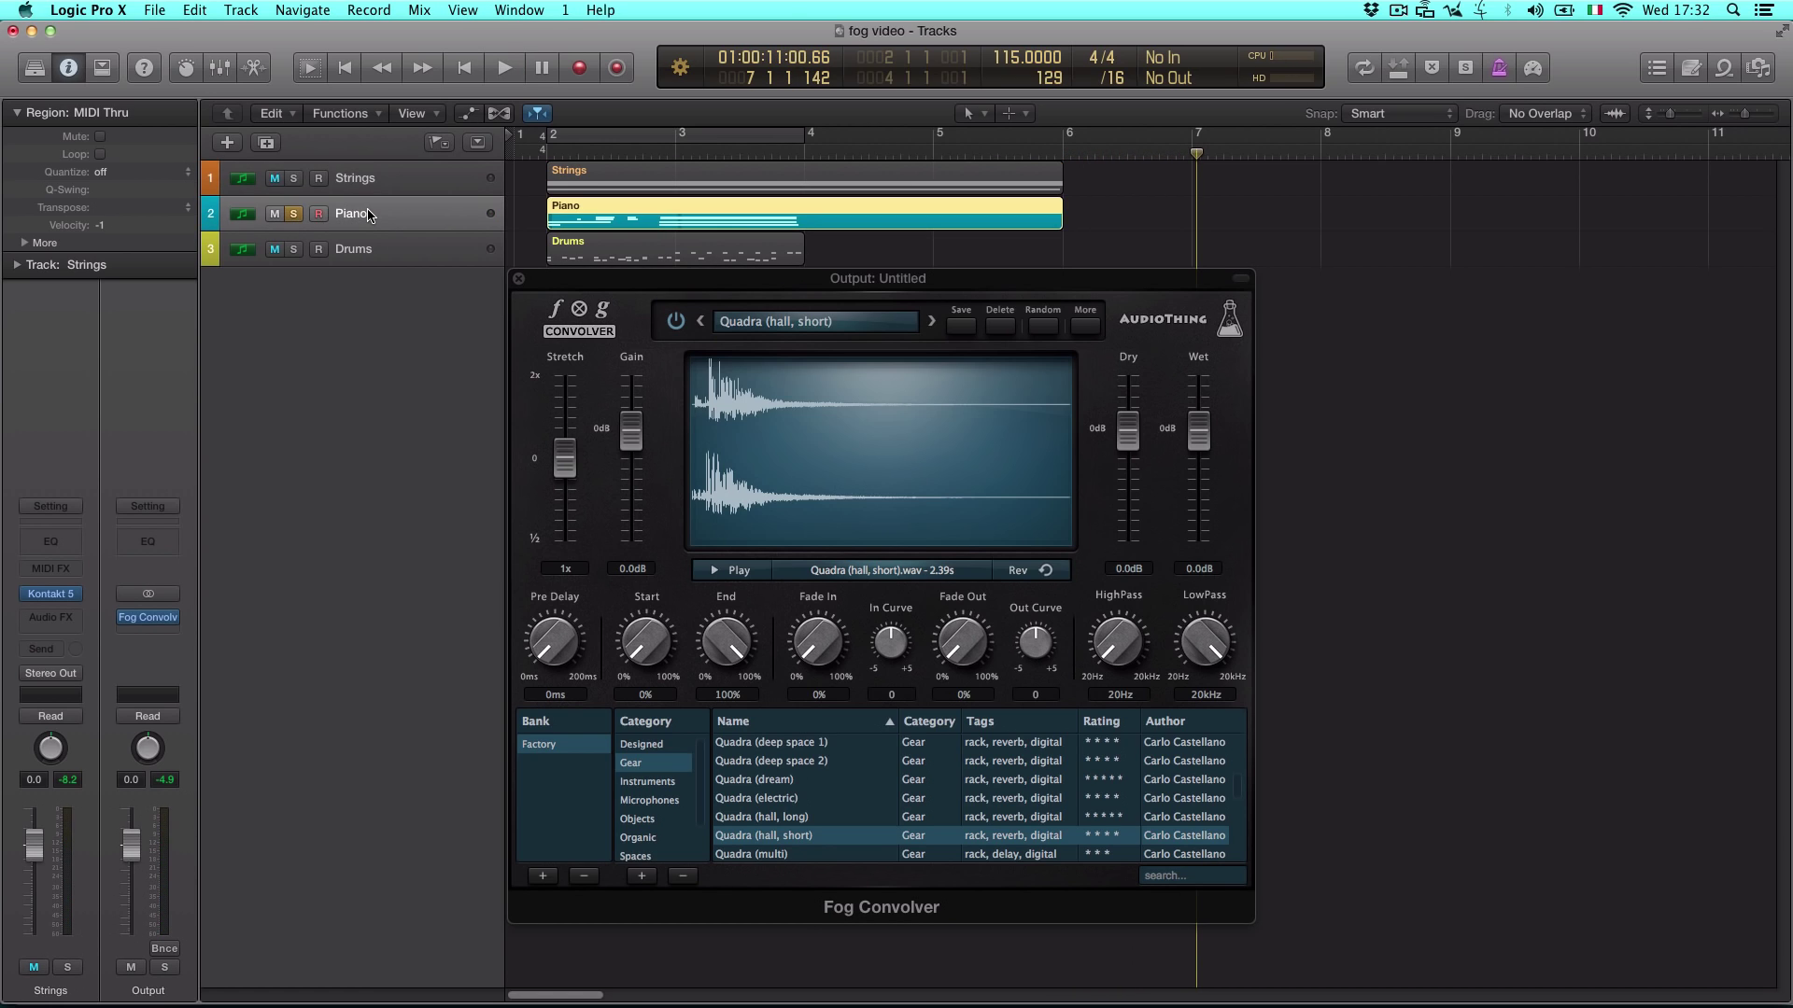
pyautogui.press('Return')
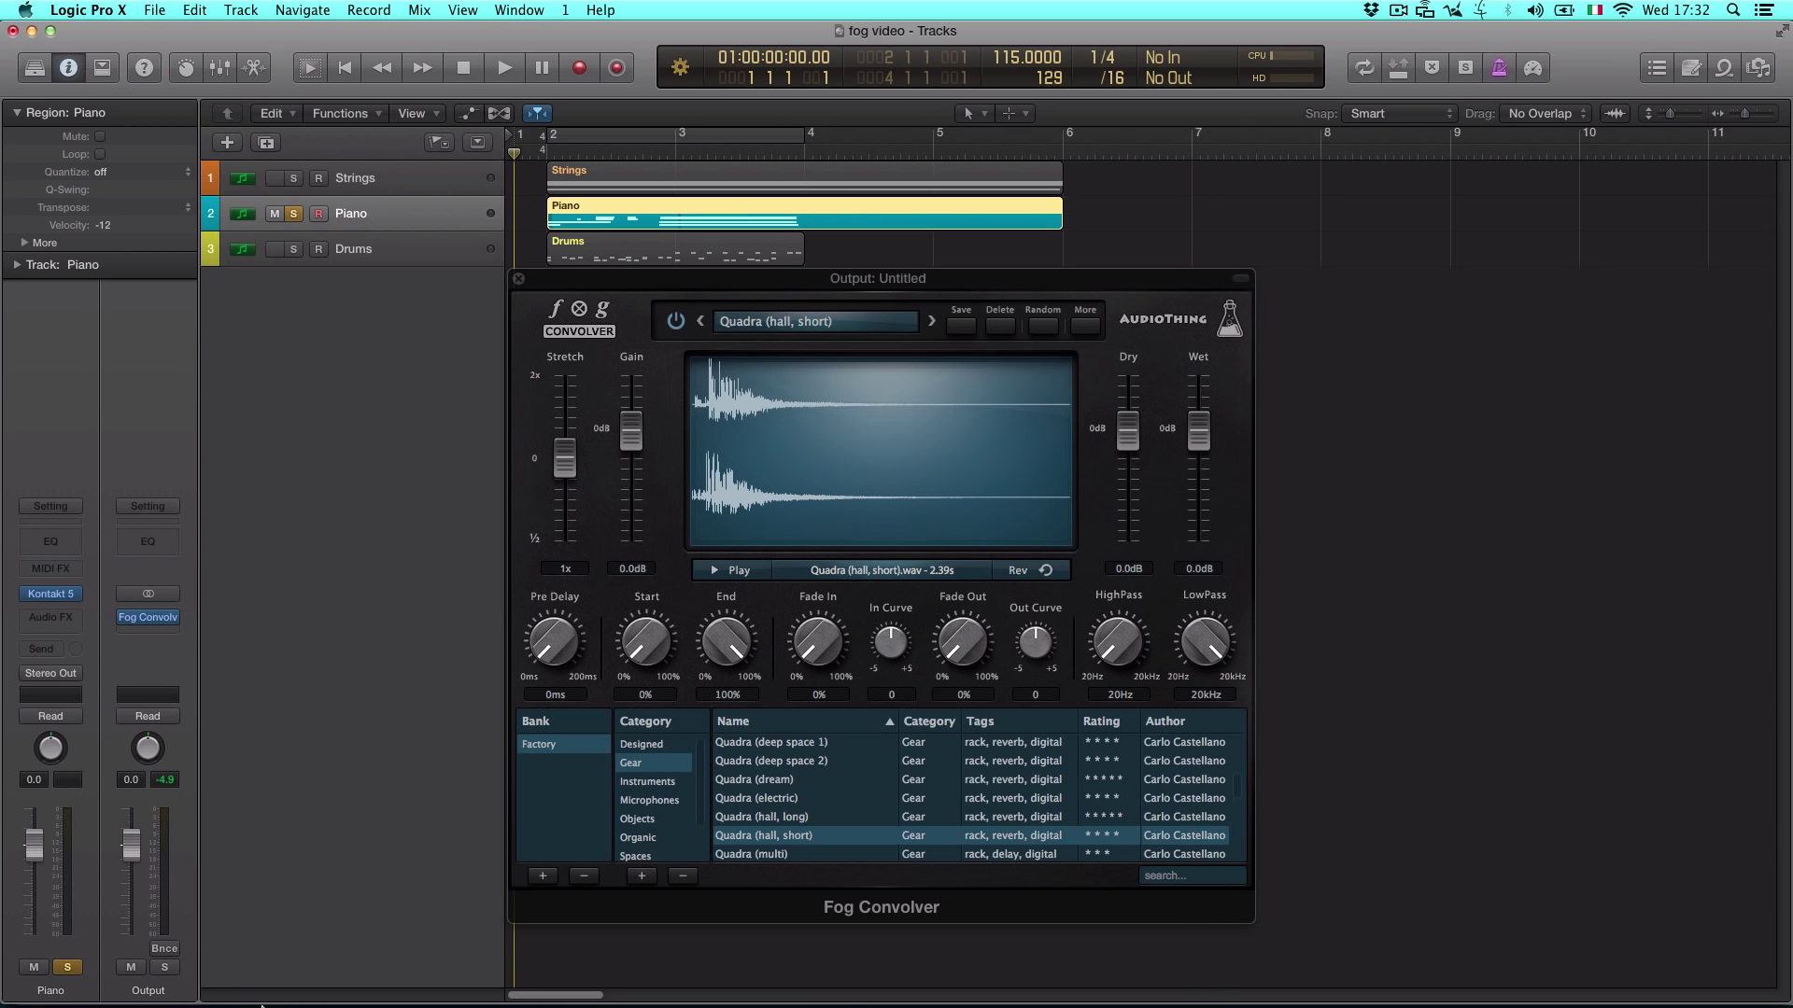
pyautogui.click(222, 976)
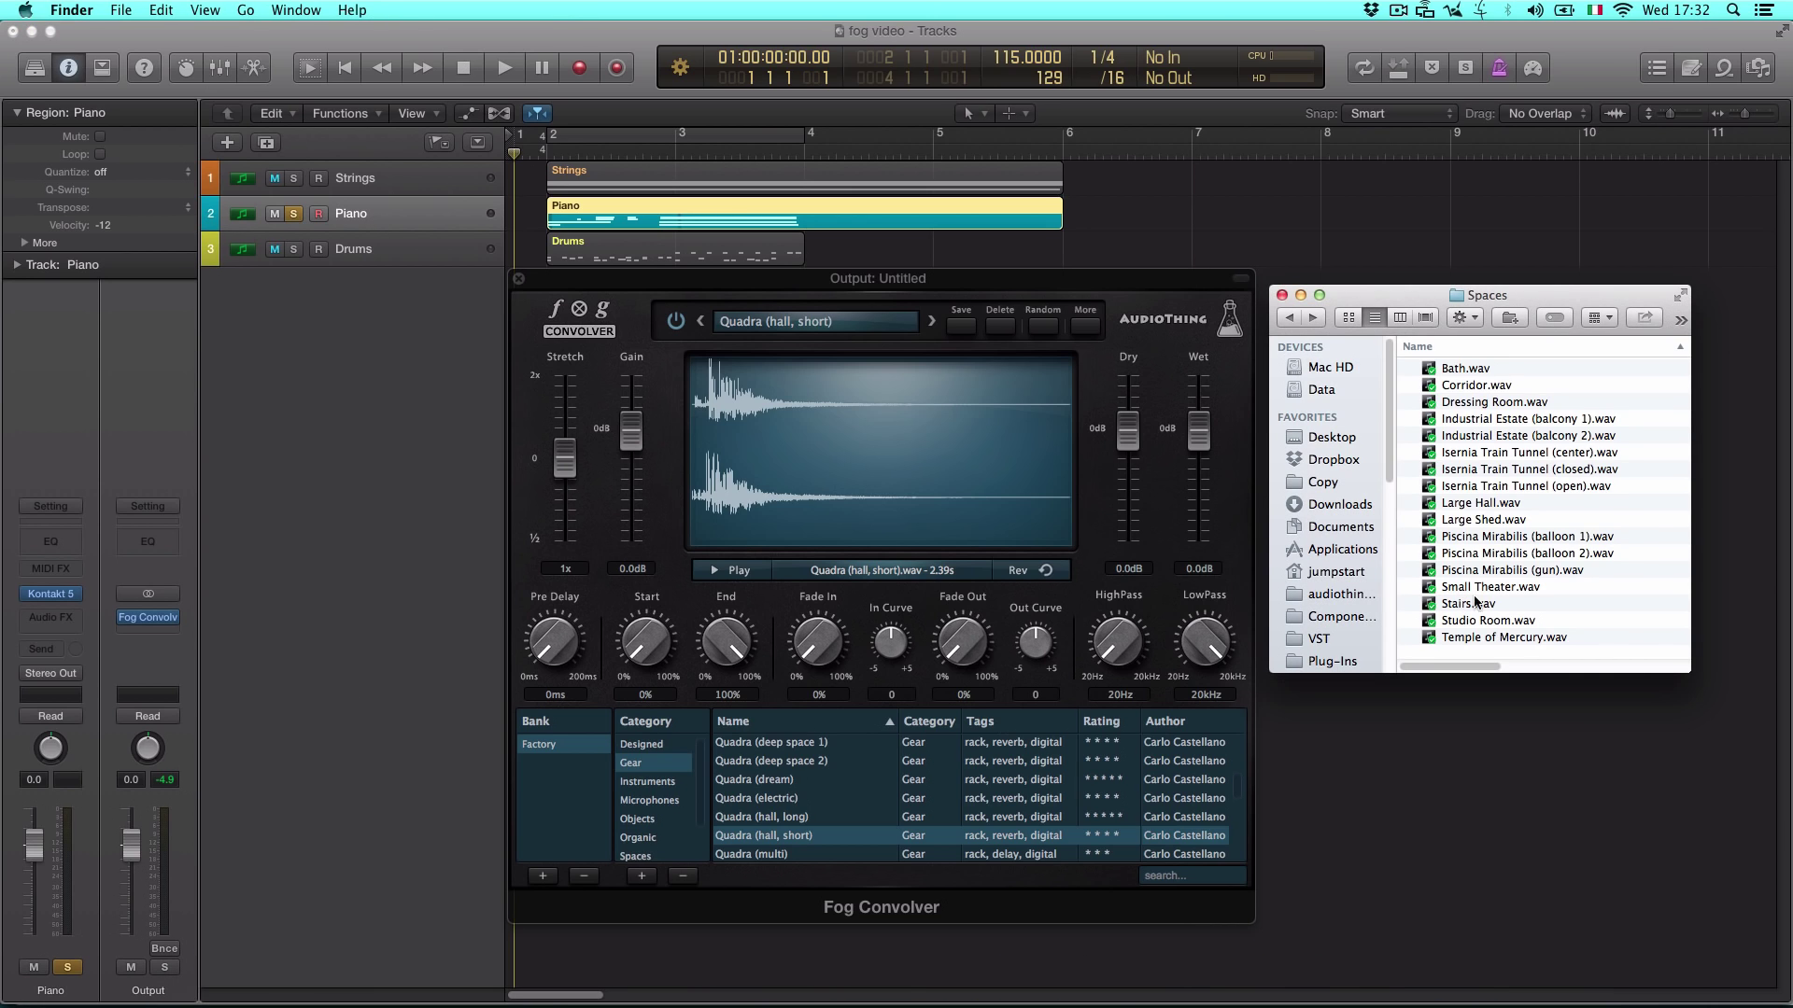
pyautogui.moveTo(1480, 609); pyautogui.dragTo(840, 446)
# Play the Piano through the Stairs impulse from the start, then preview the impulse alone
pyautogui.click(327, 338)
pyautogui.press('space')
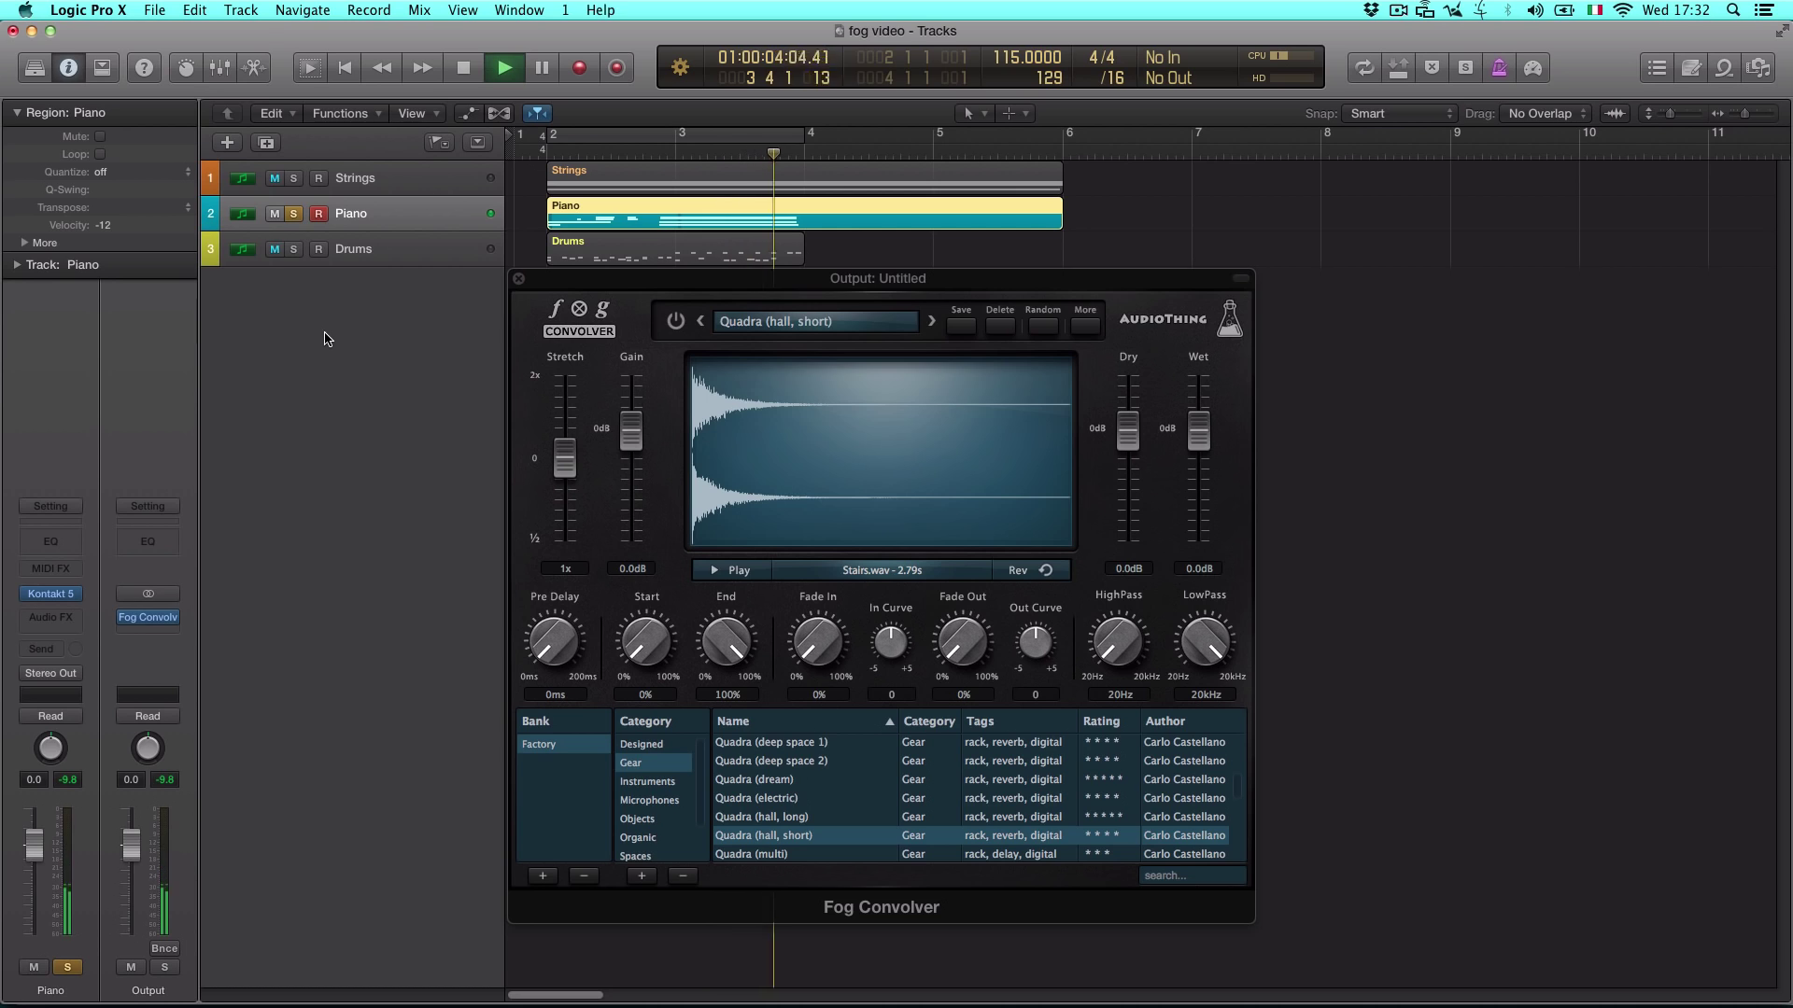
pyautogui.press('space')
pyautogui.press('Return')
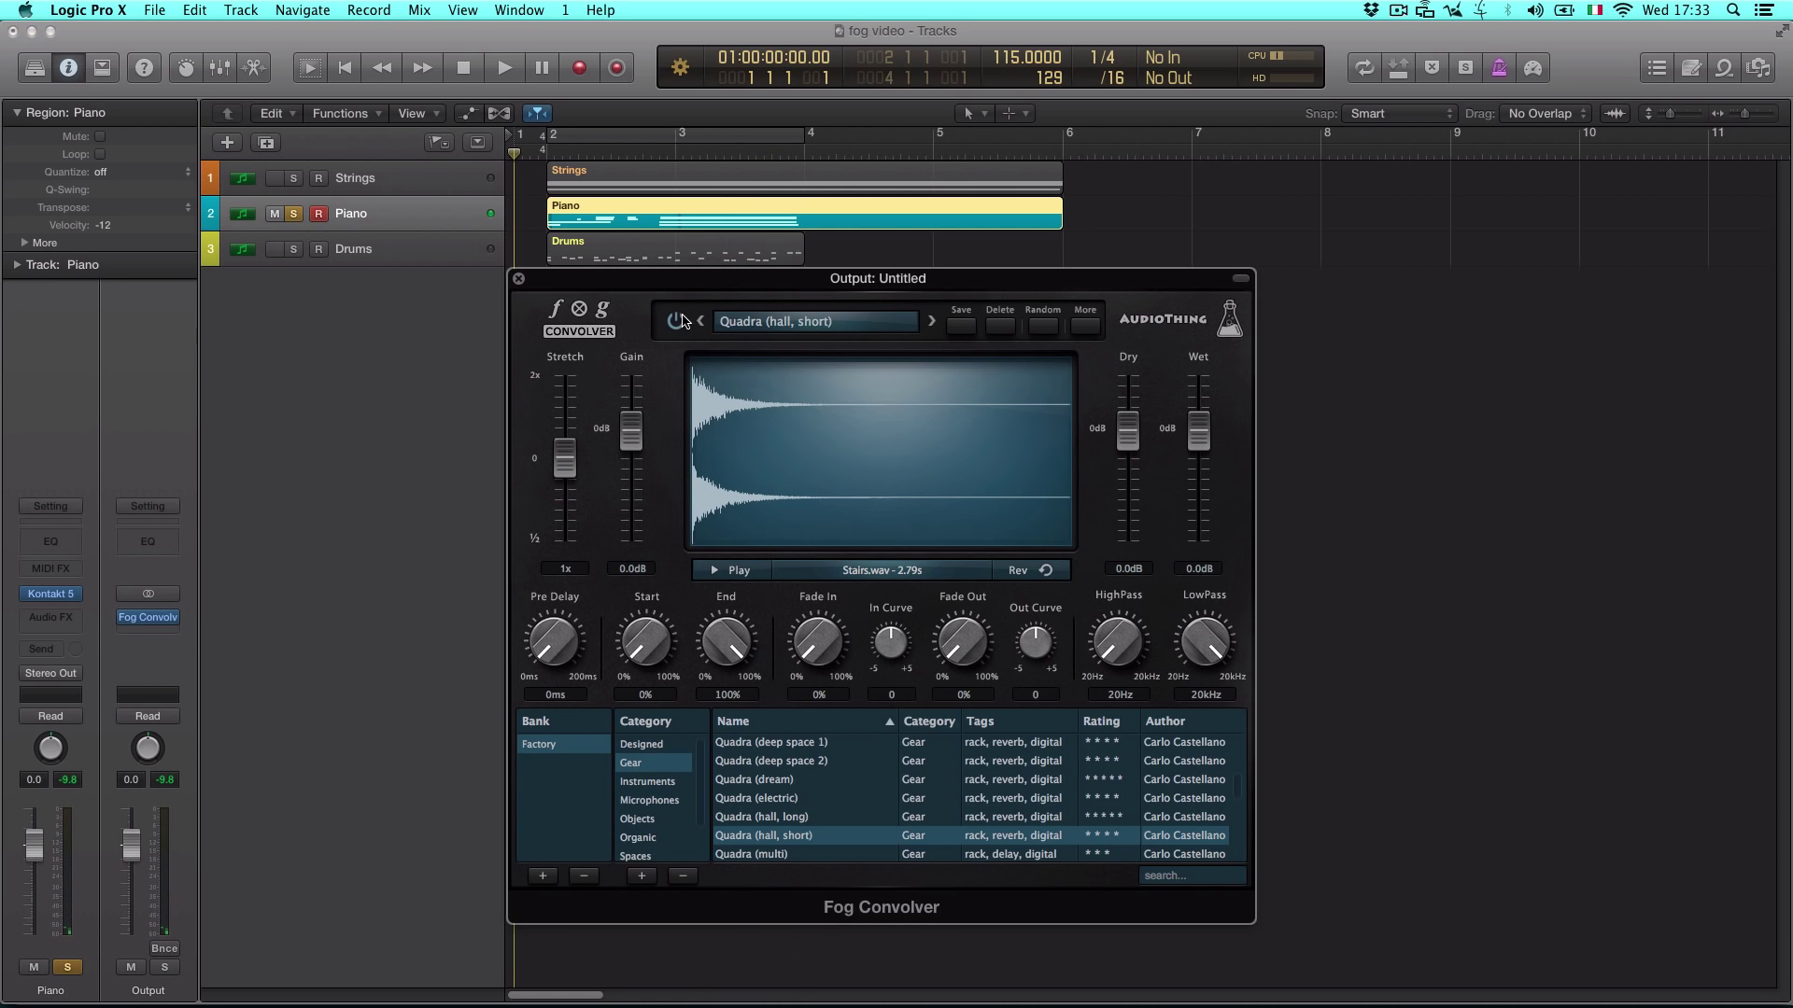
pyautogui.press('space')
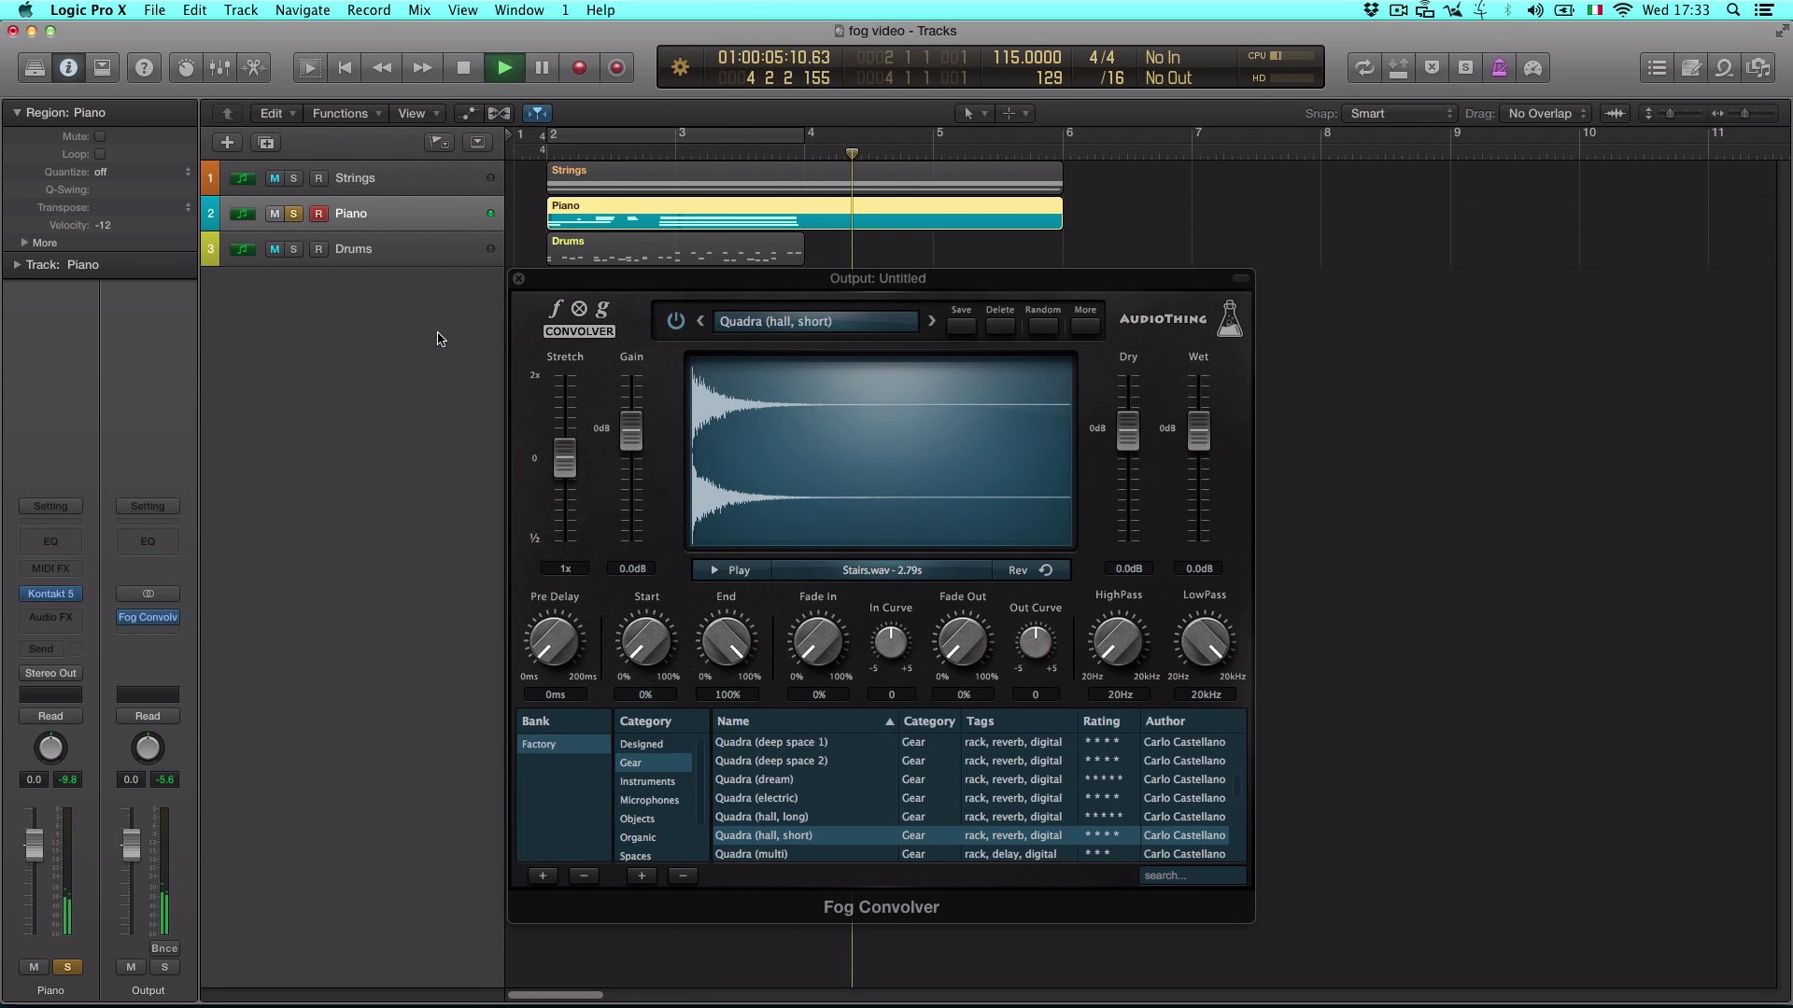
pyautogui.press('space')
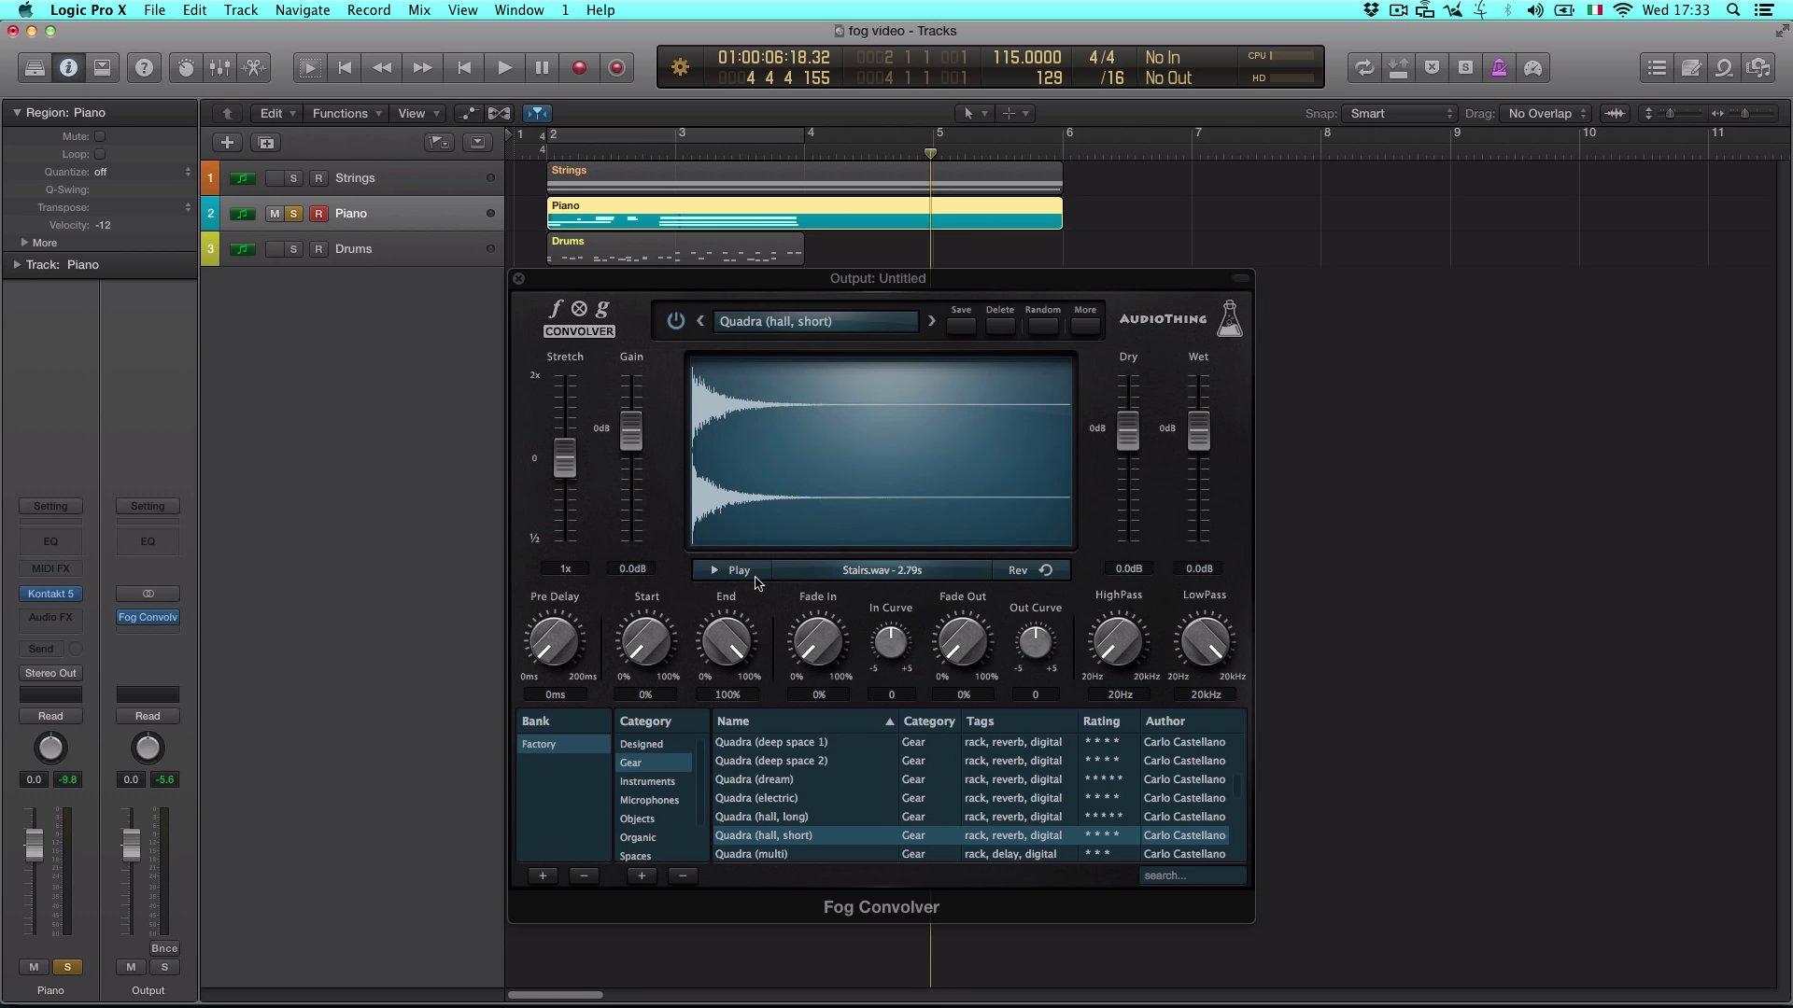
pyautogui.click(744, 573)
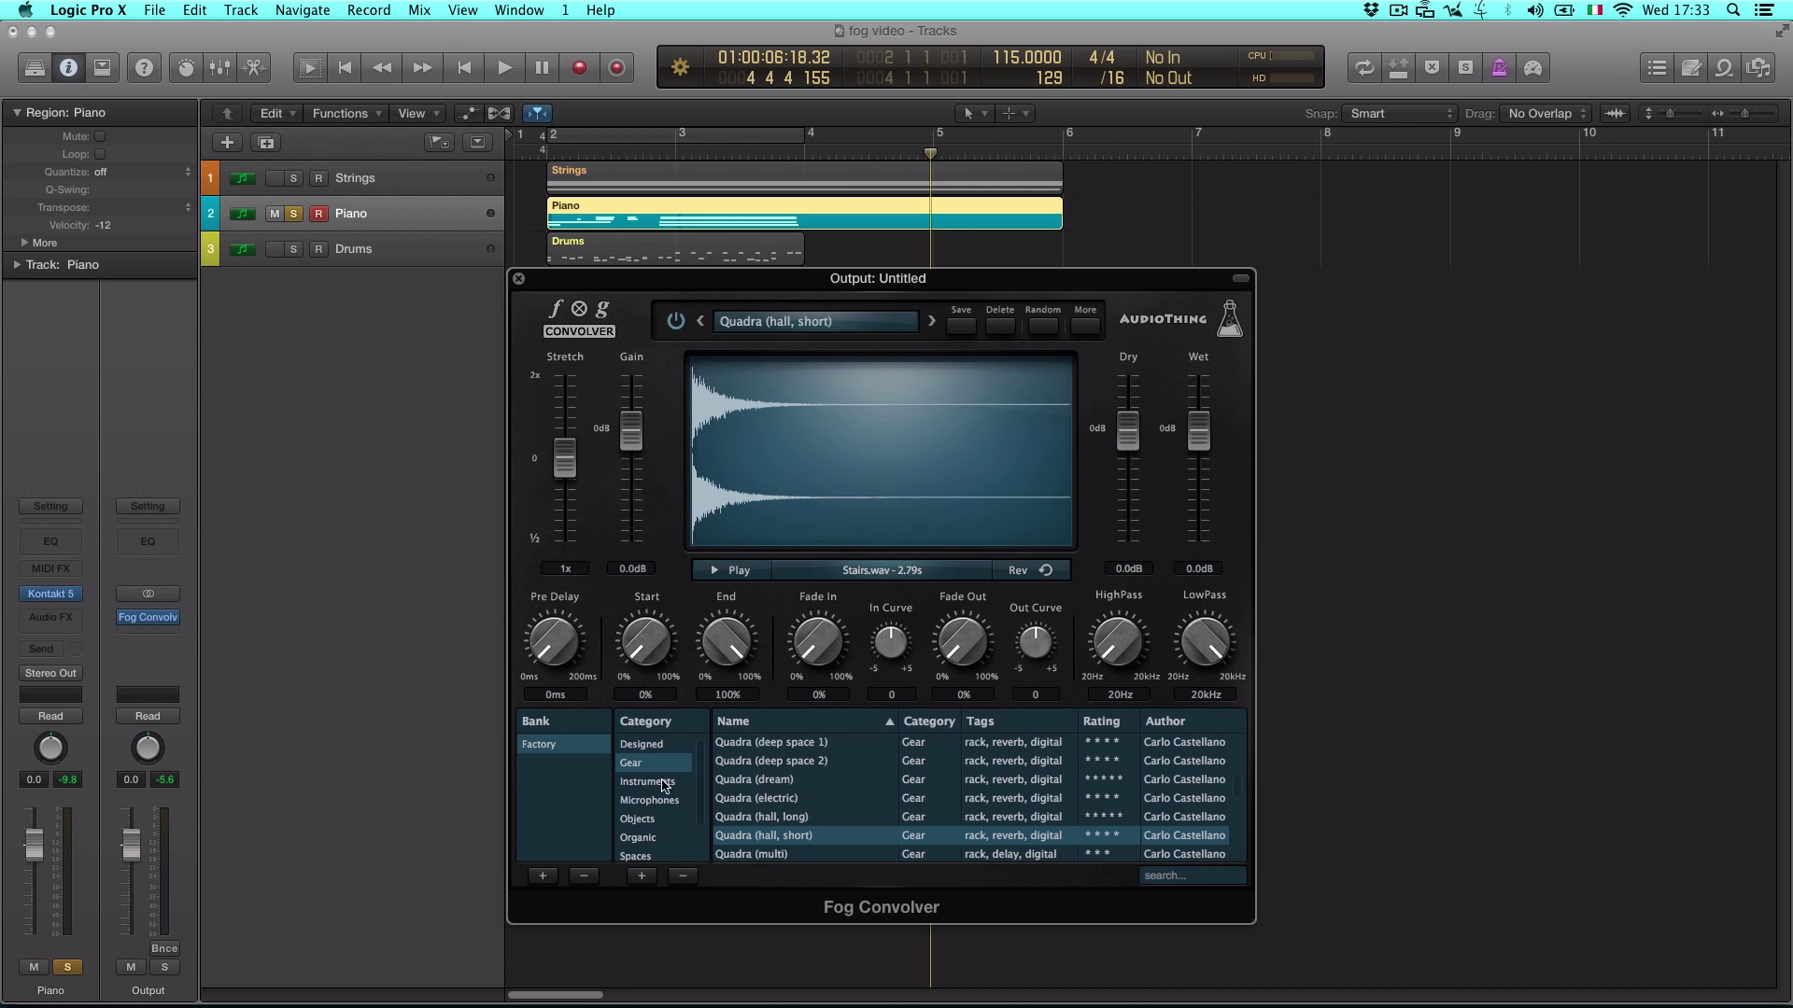
# Load and preview the Match (water 2) impulse from the Organic category
pyautogui.click(651, 845)
pyautogui.scroll(-5, 784, 837)
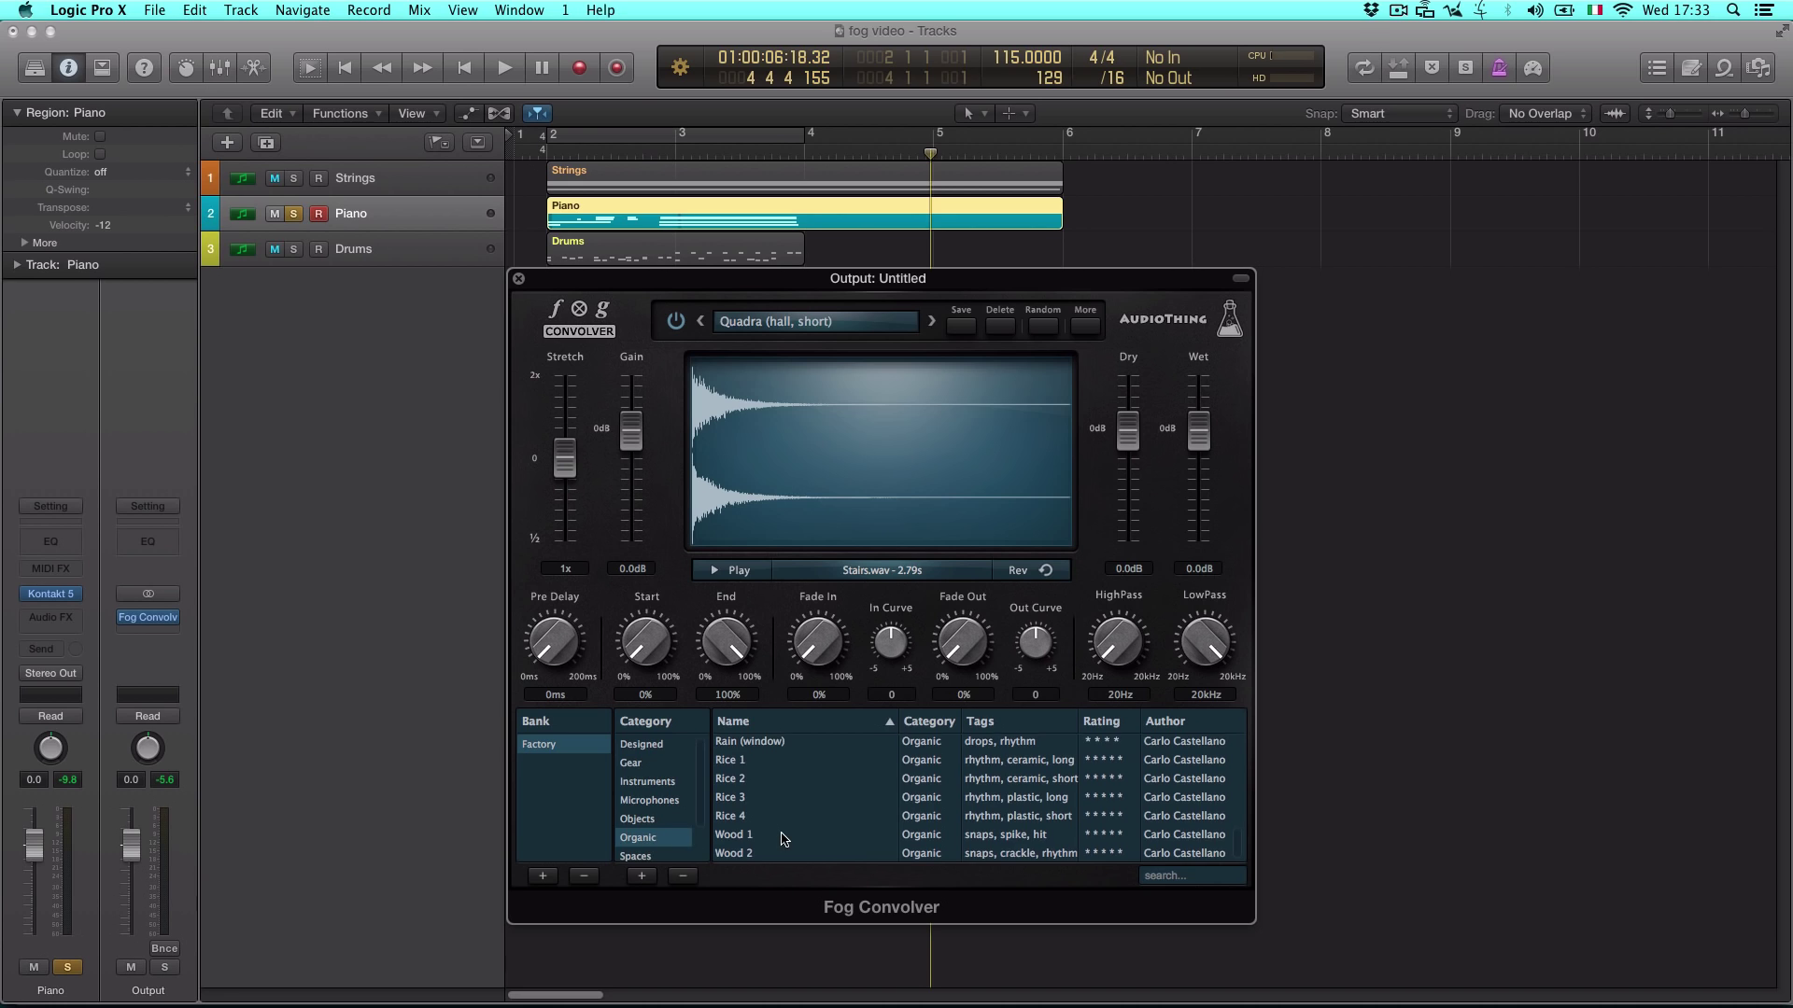
pyautogui.scroll(1, 784, 837)
pyautogui.click(773, 786)
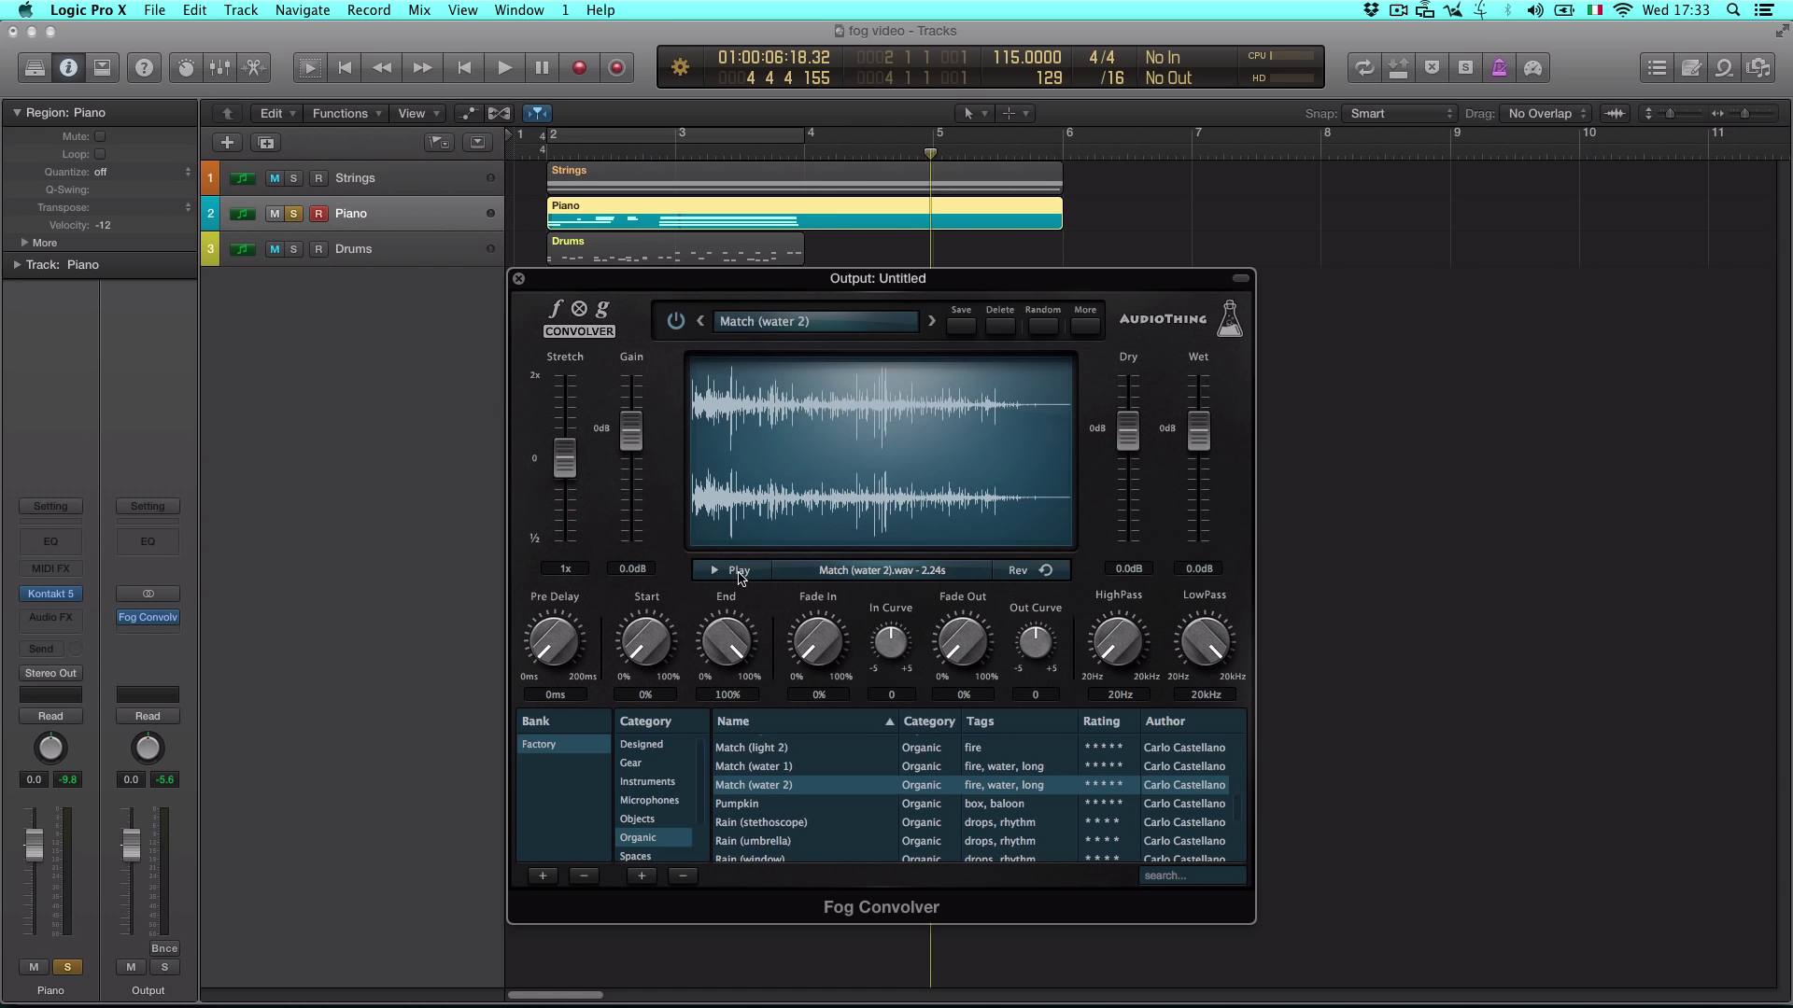
pyautogui.click(738, 570)
# Play the Piano through Match (water 2) from bar 1
pyautogui.click(517, 156)
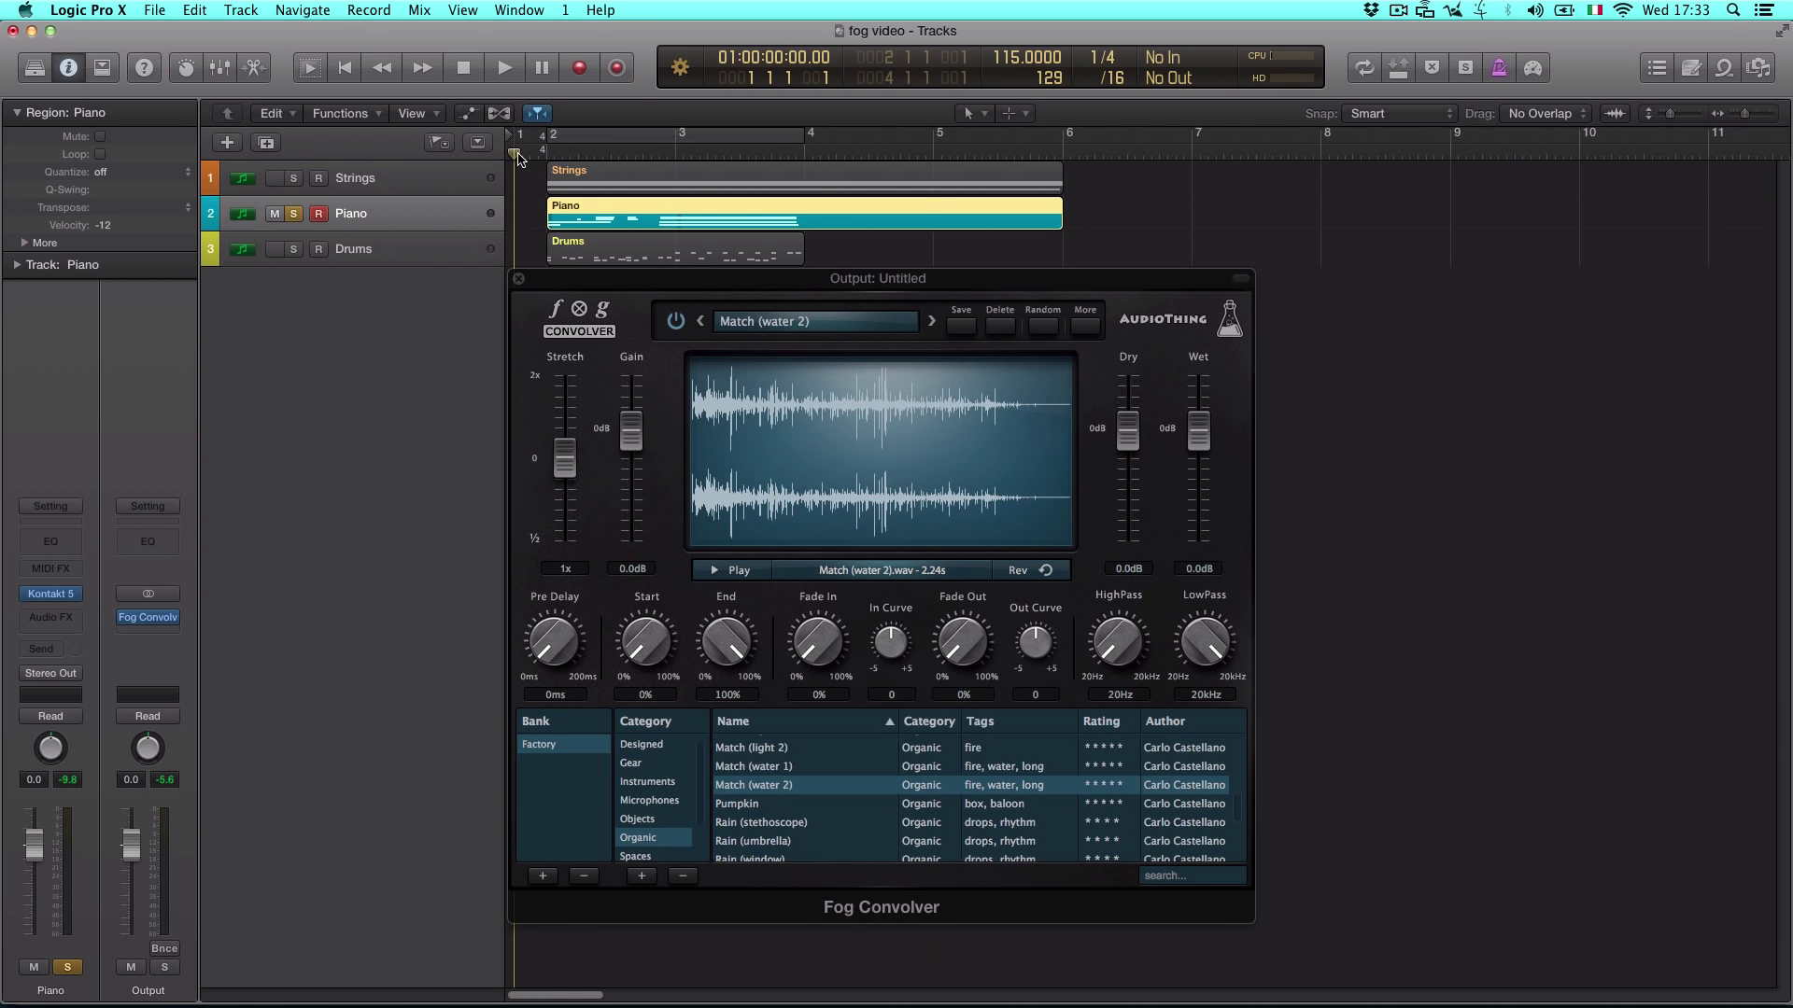
pyautogui.press('space')
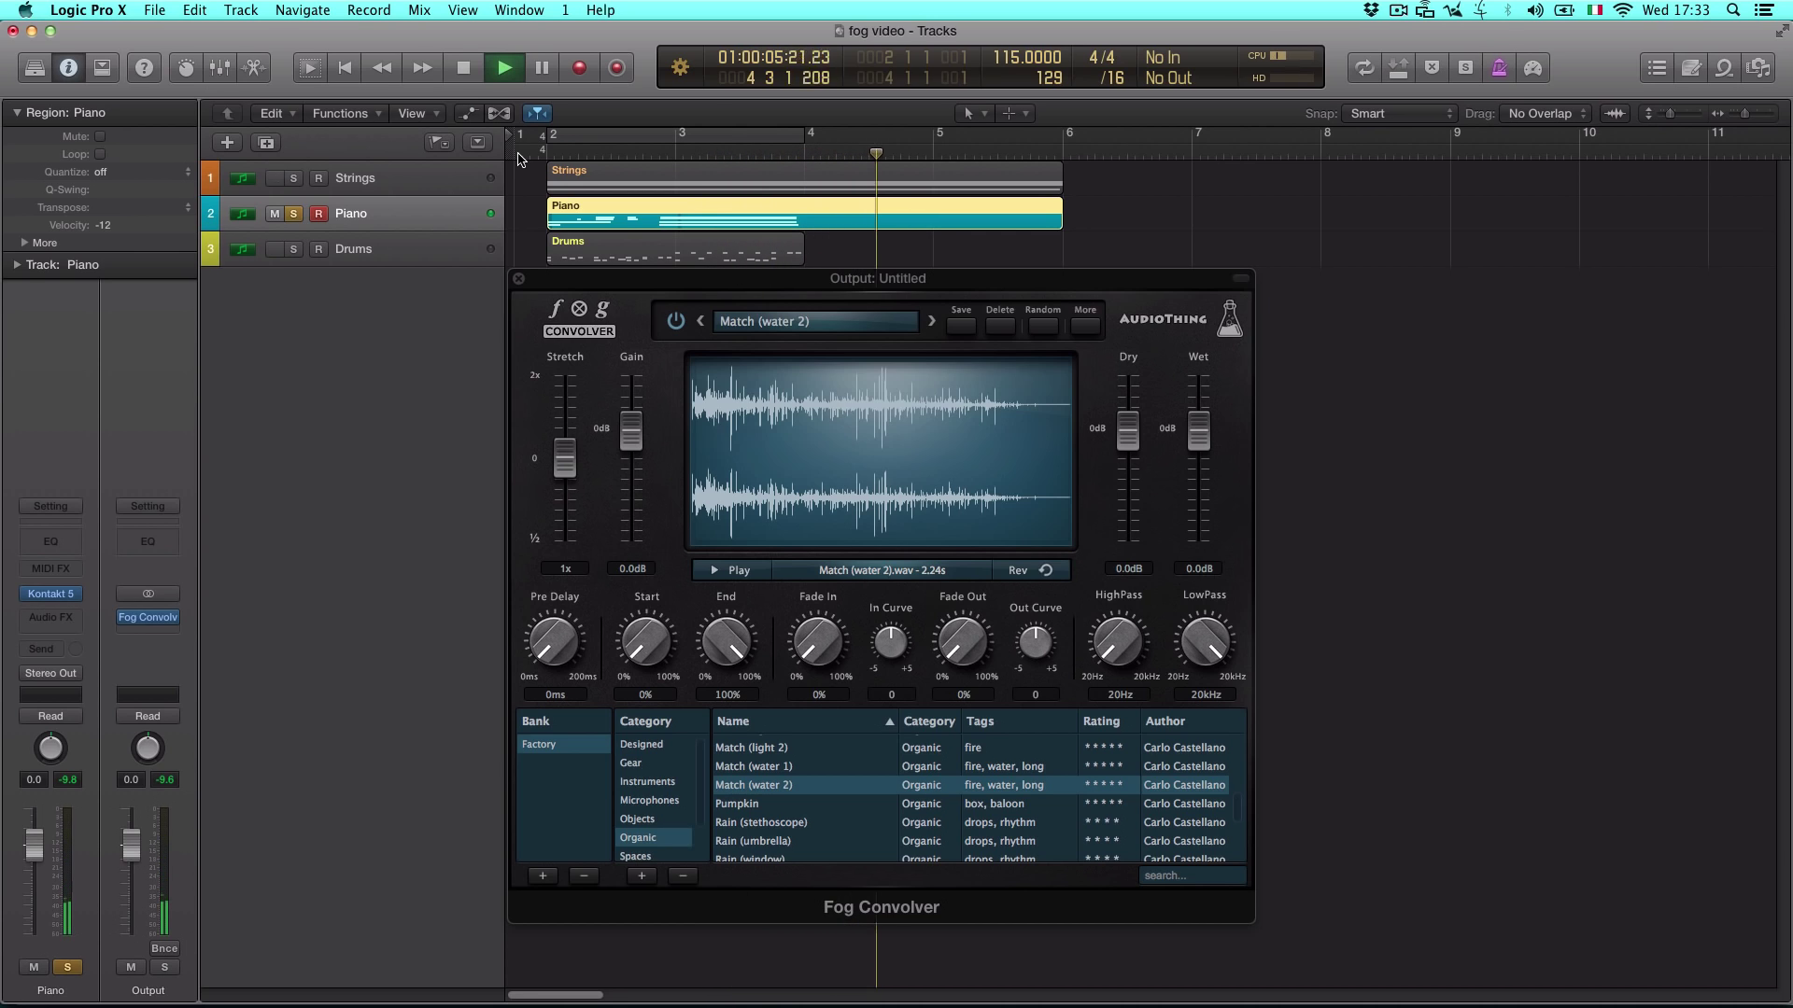
pyautogui.press('space')
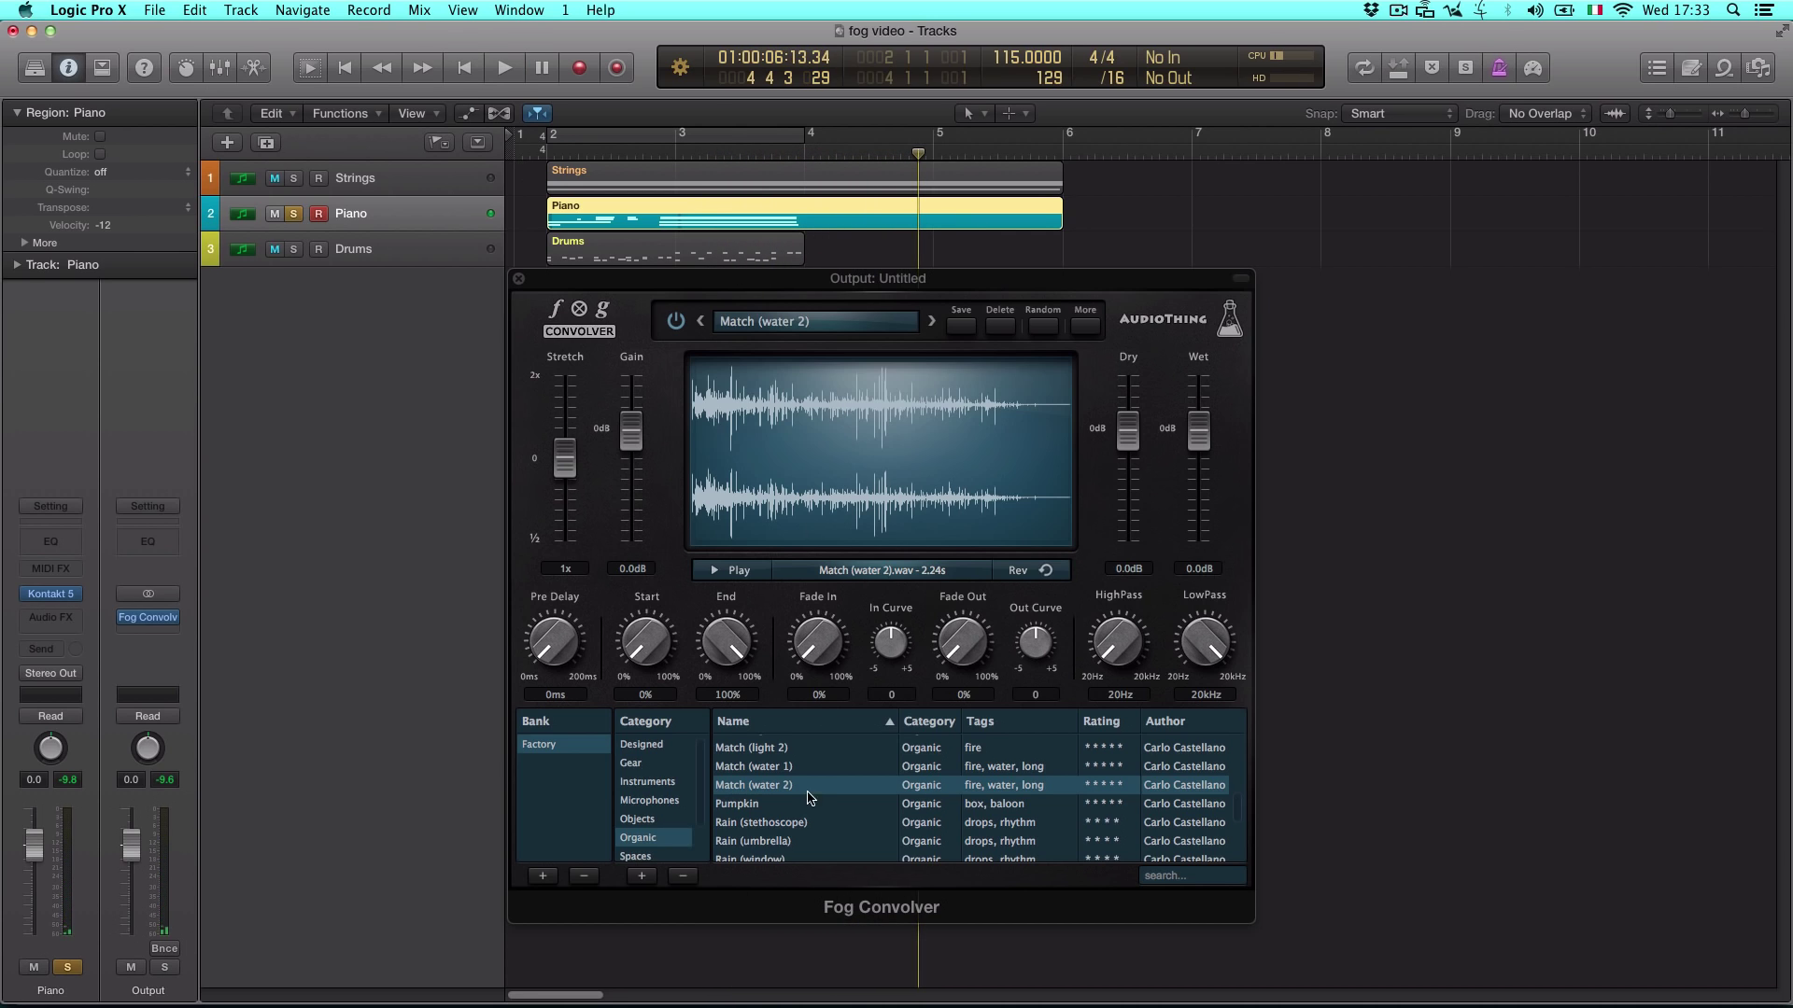
# Load and preview Eggshell 2, then play the Piano through it from bar 1
pyautogui.scroll(5, 808, 796)
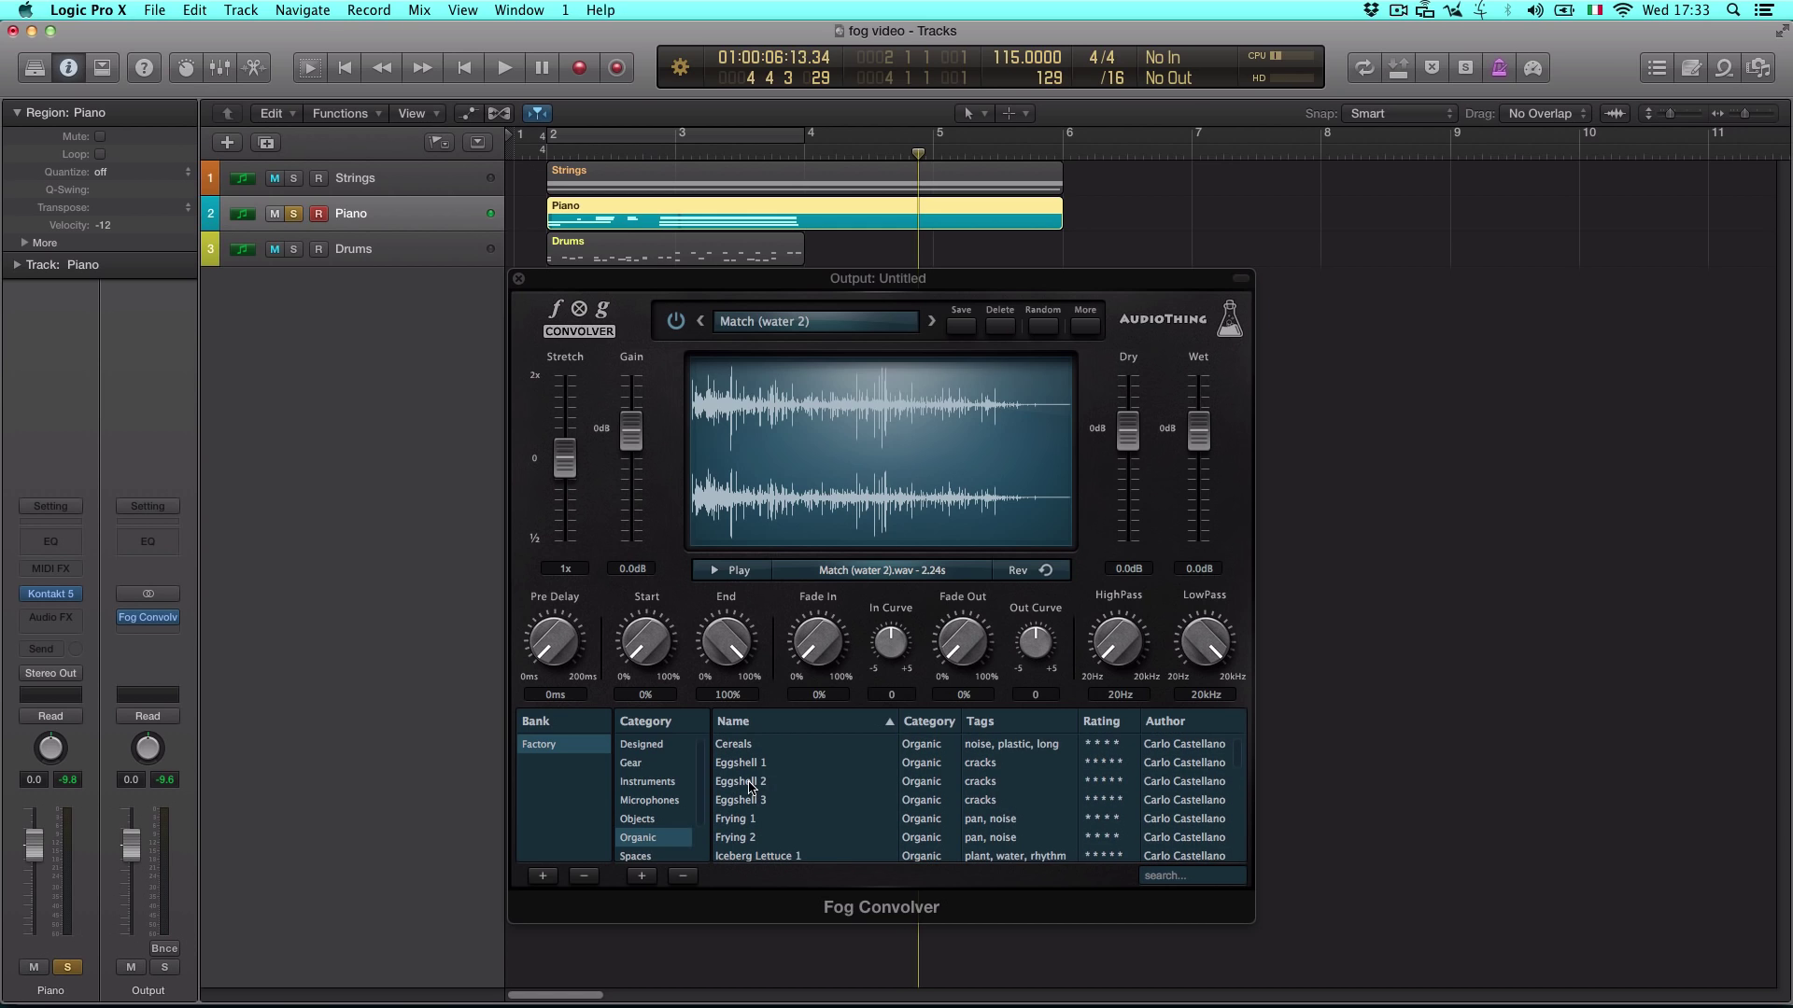
pyautogui.click(749, 787)
pyautogui.click(716, 572)
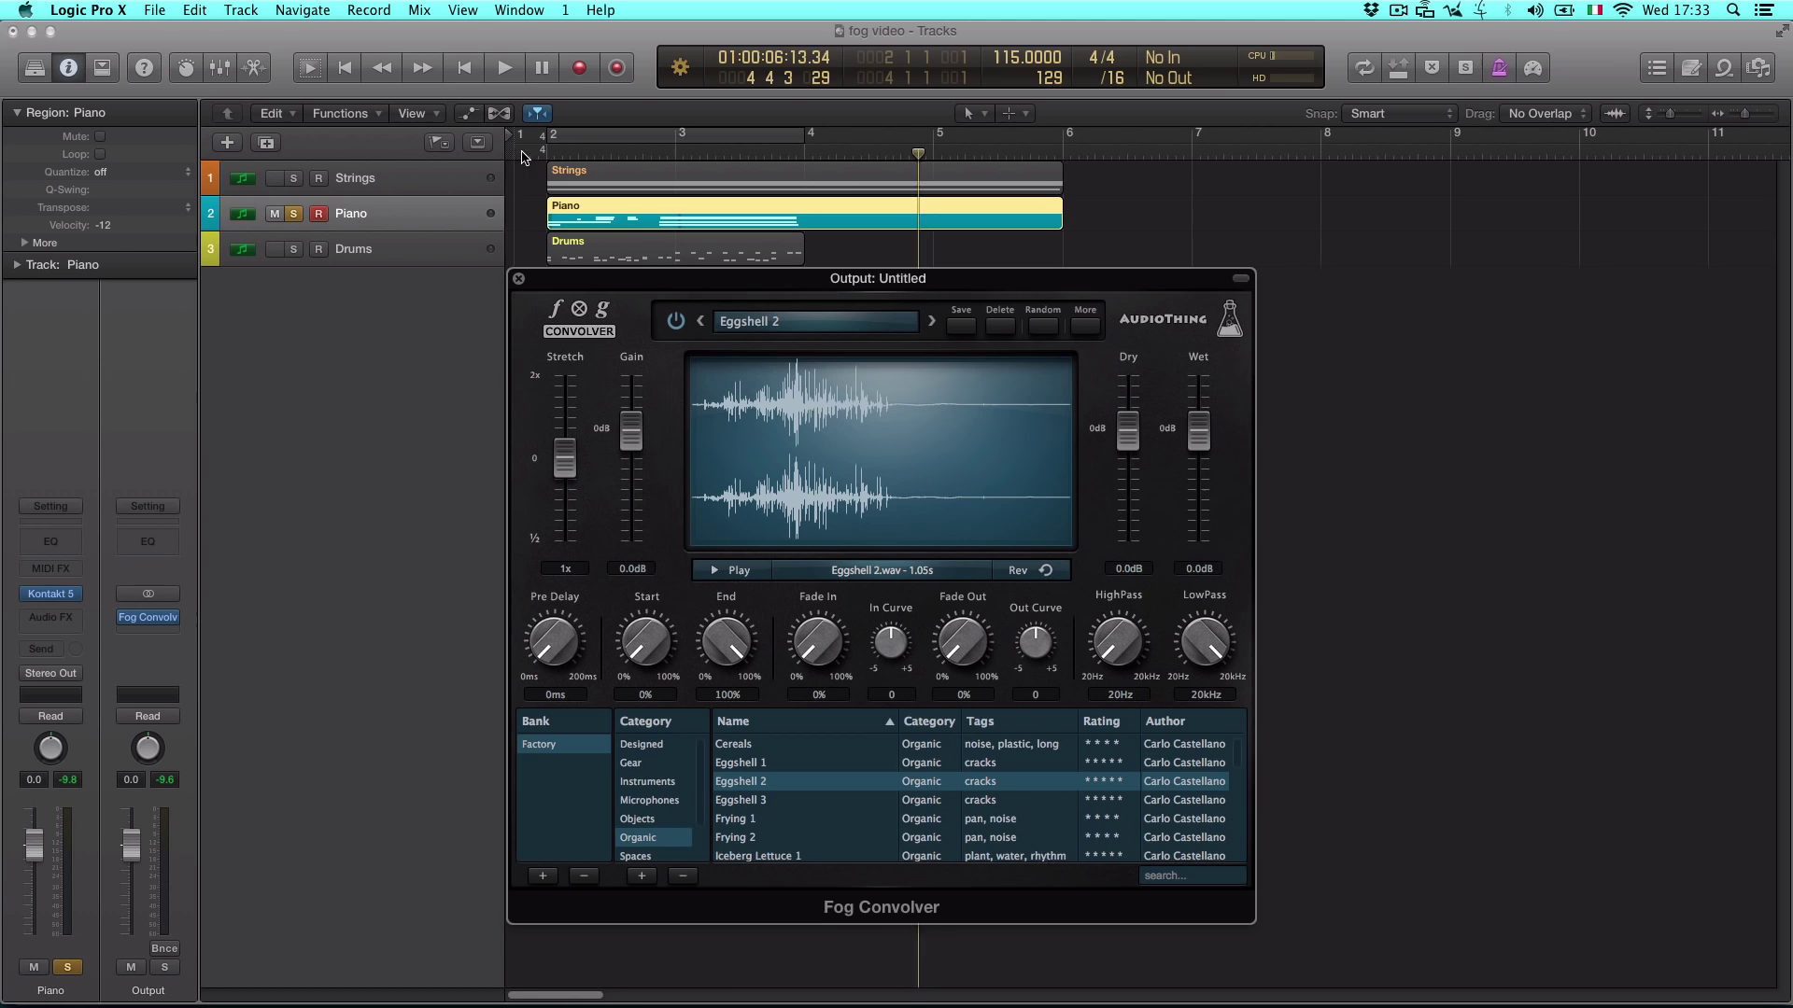
pyautogui.click(523, 156)
pyautogui.press('space')
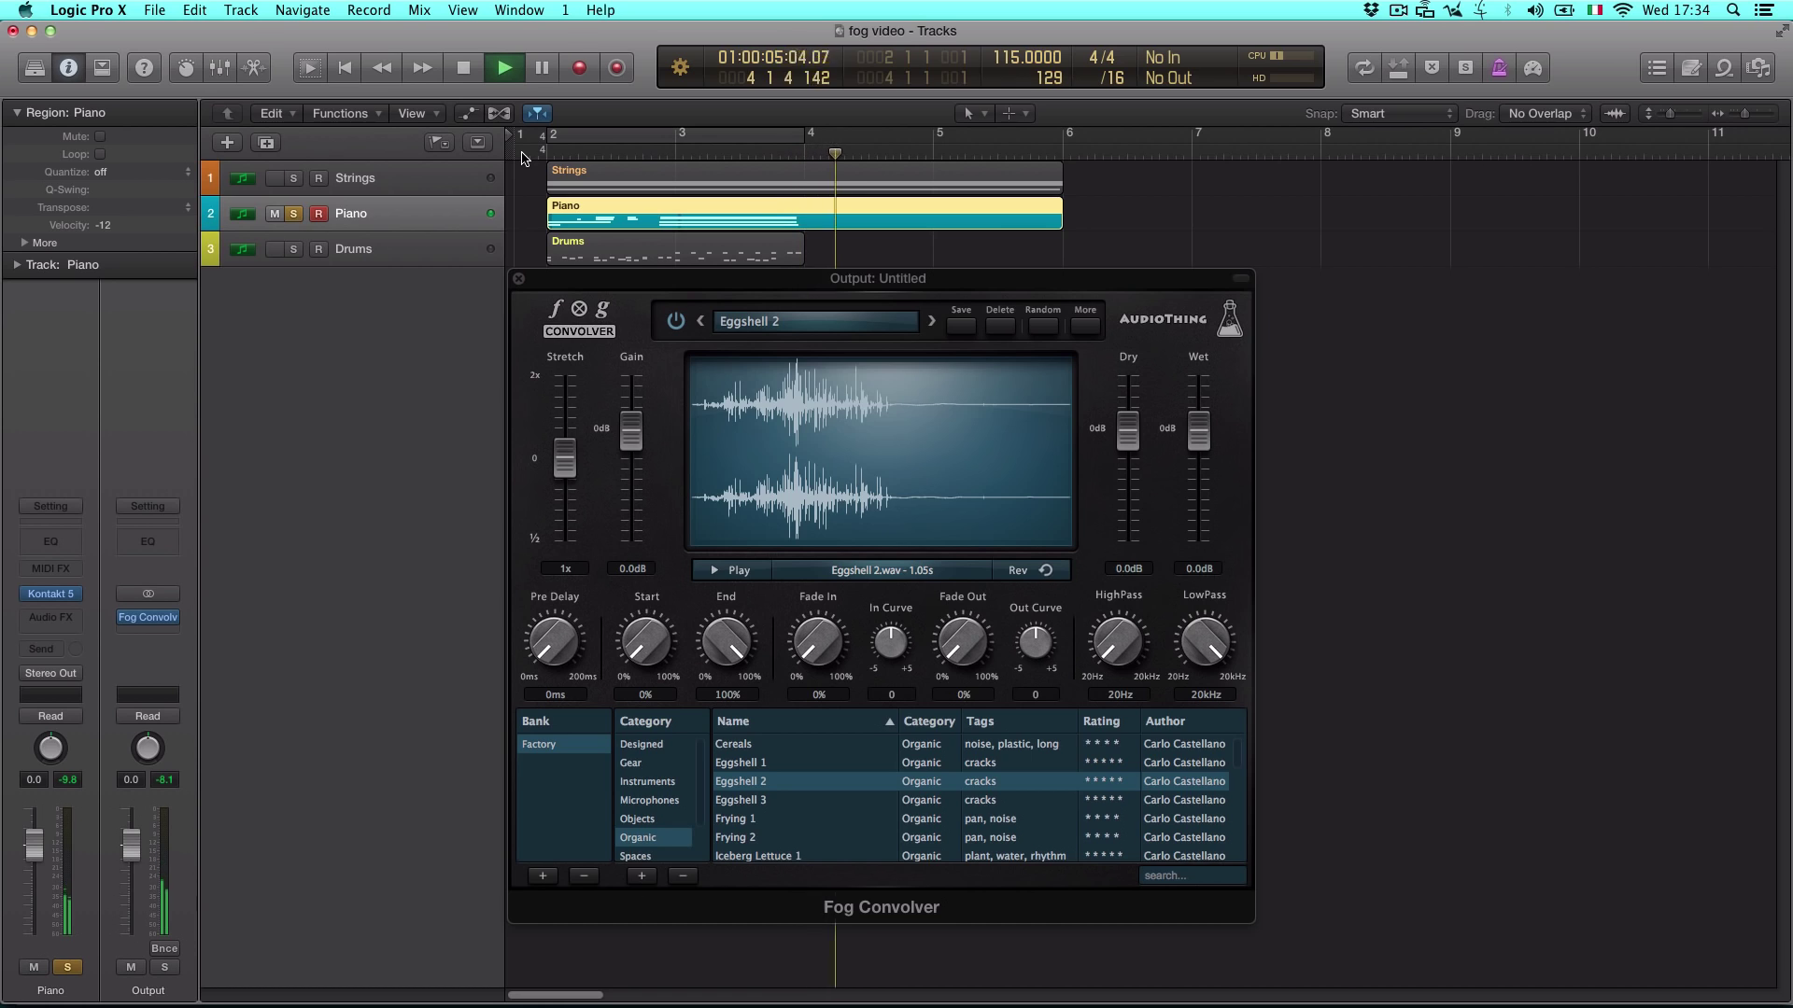
pyautogui.press('space')
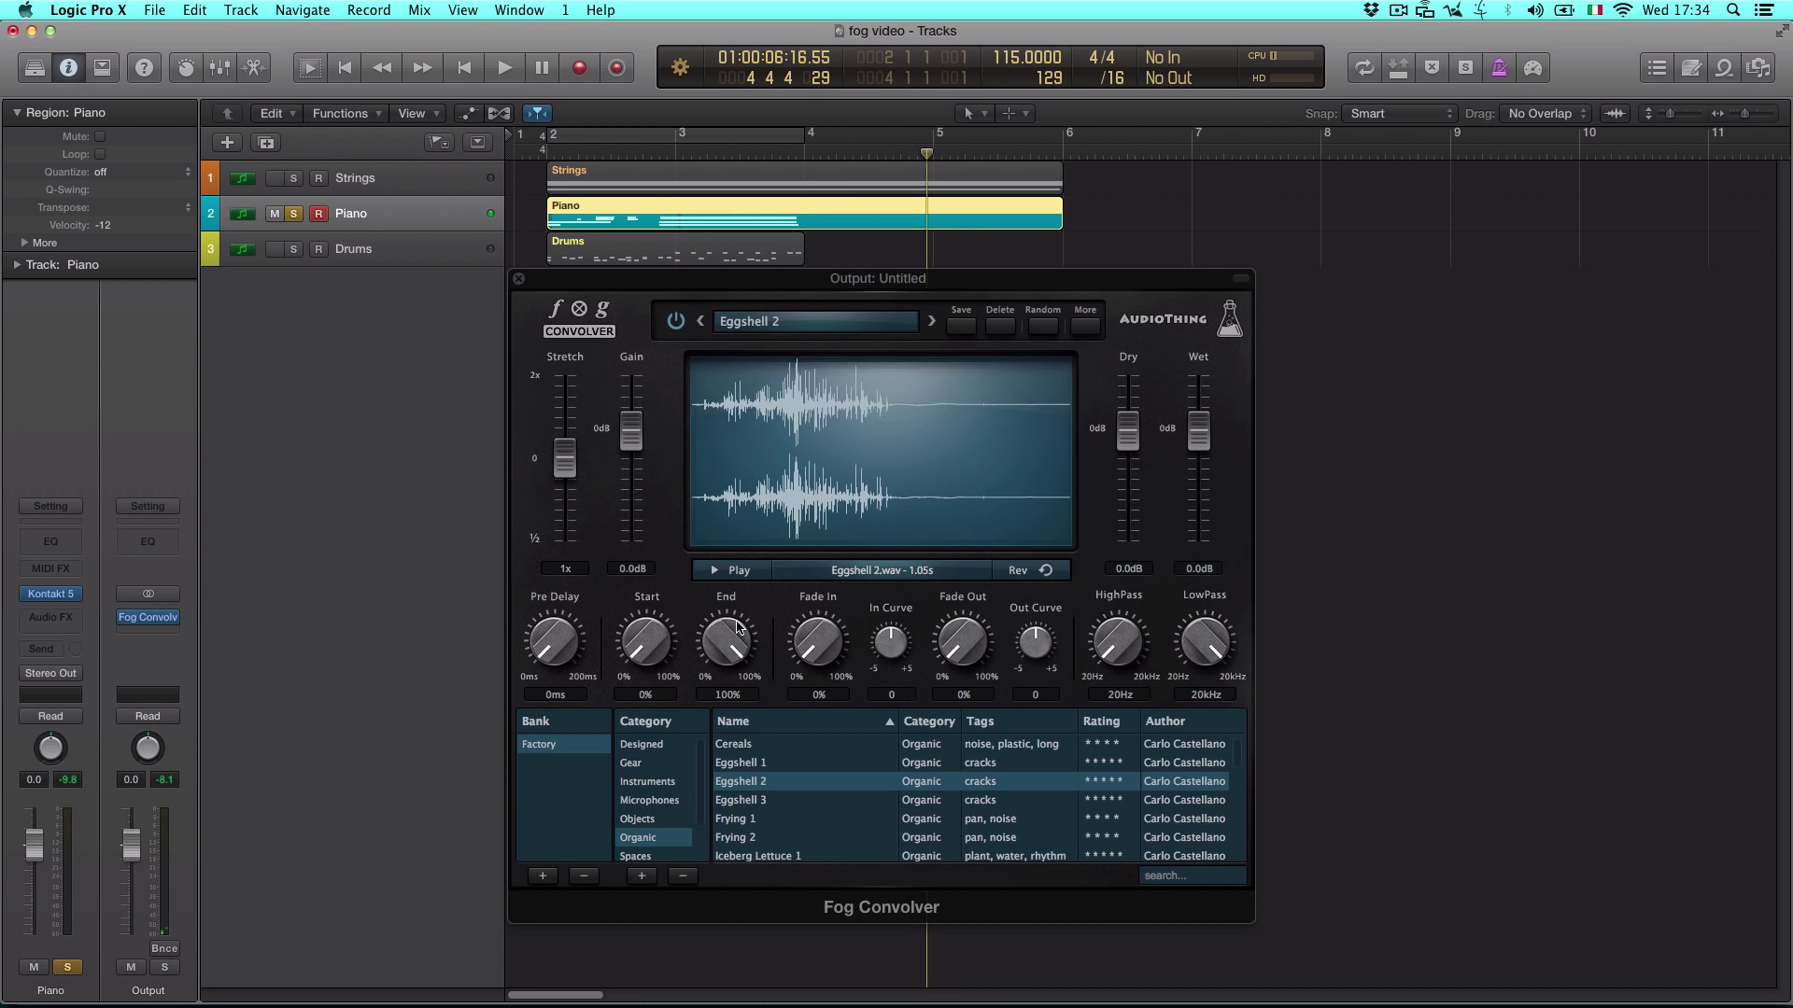
# Set End to 48.98%, add a fade-out, 200ms pre-delay, HighPass 878Hz and LowPass 6kHz
pyautogui.moveTo(729, 625); pyautogui.dragTo(712, 728)
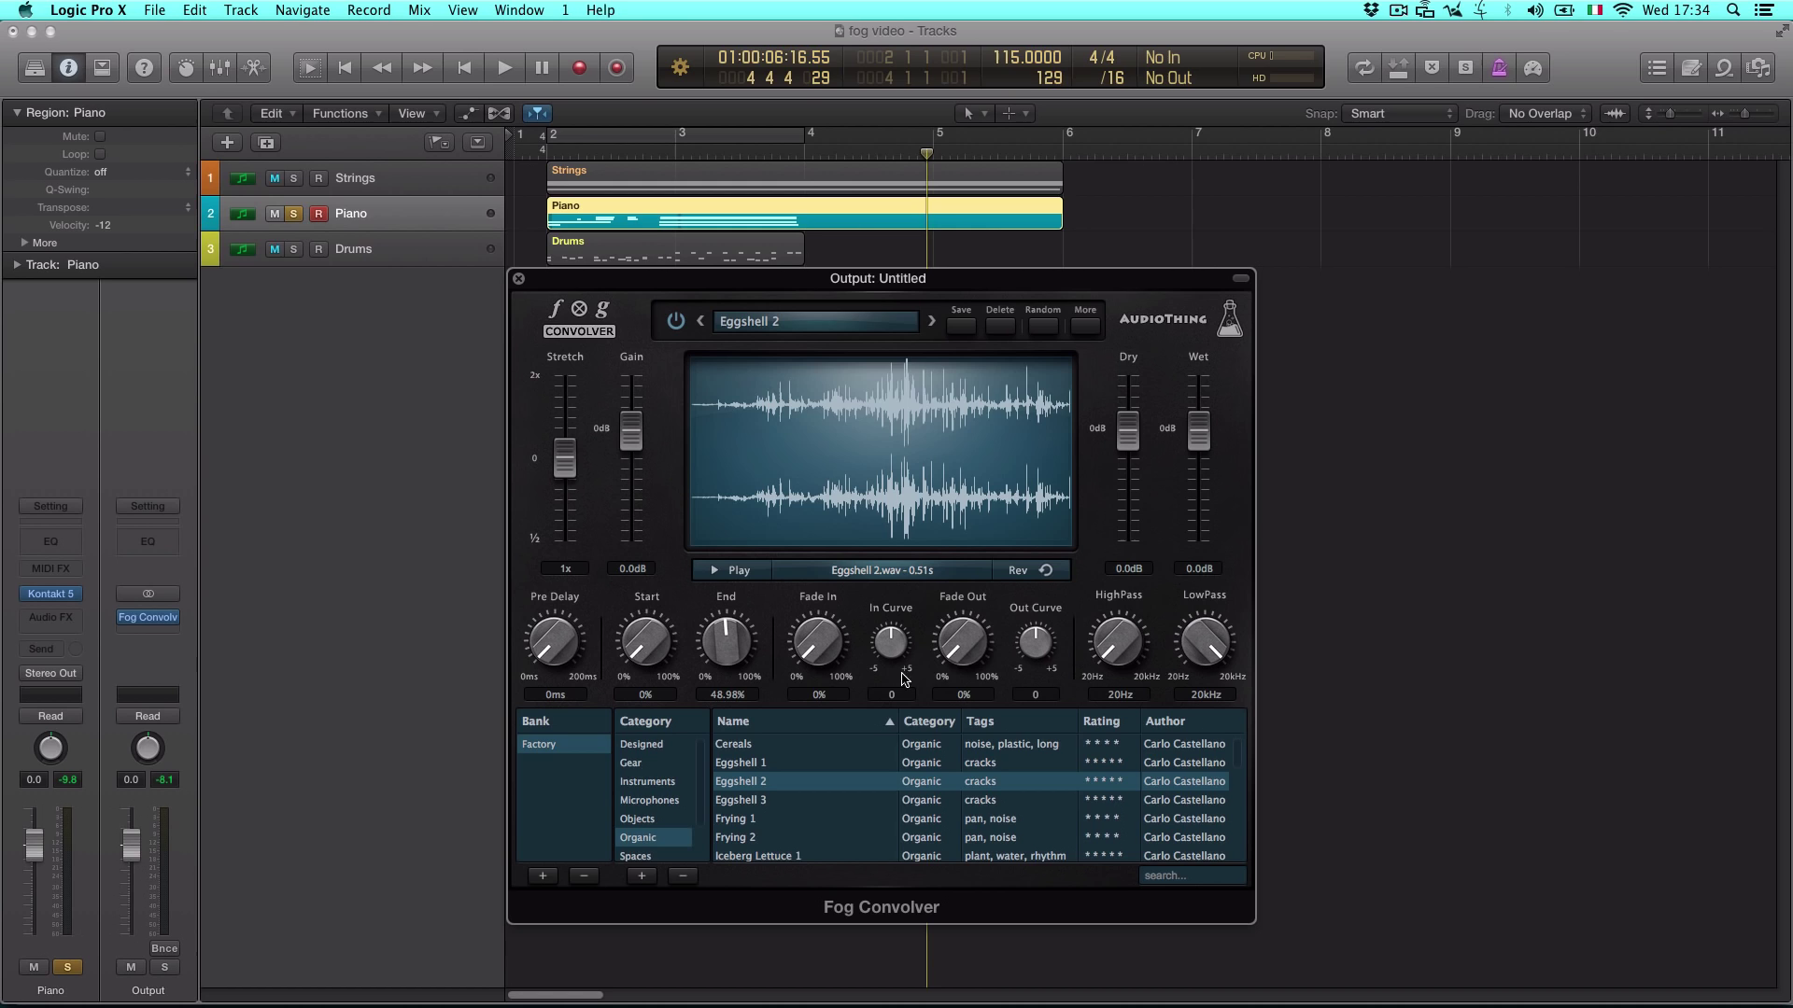
pyautogui.moveTo(956, 659); pyautogui.dragTo(1046, 585)
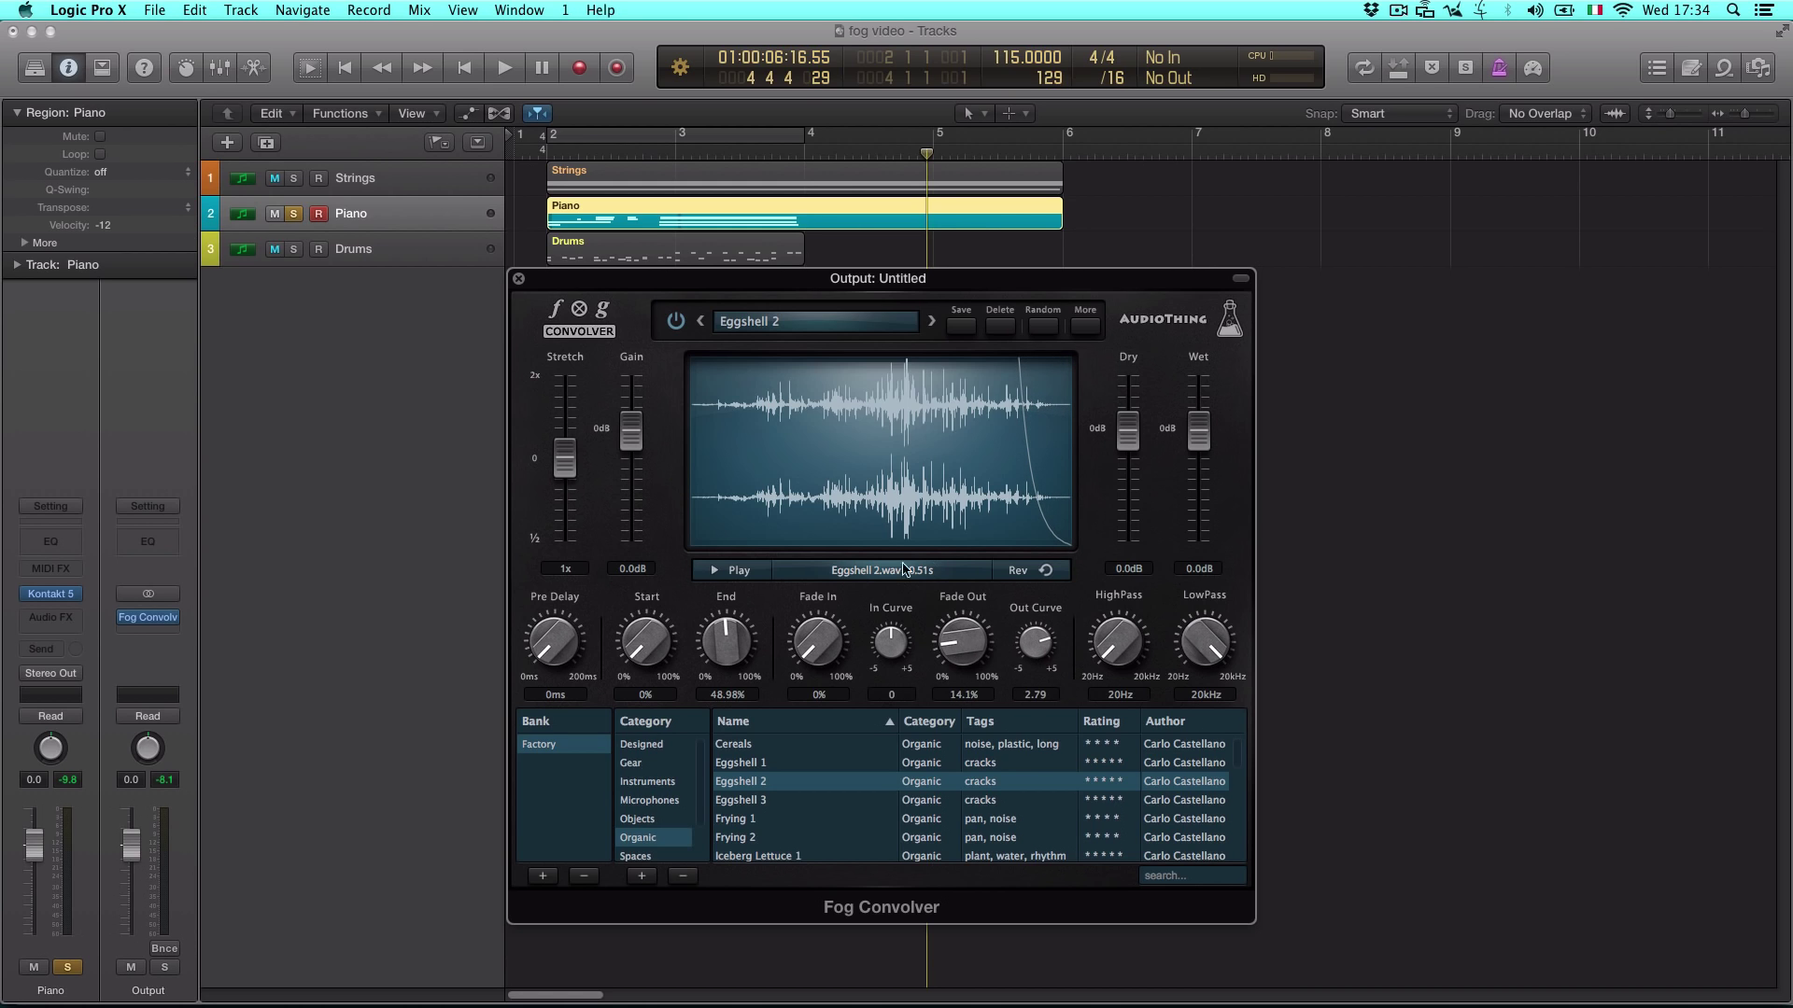
pyautogui.moveTo(553, 649); pyautogui.dragTo(602, 434)
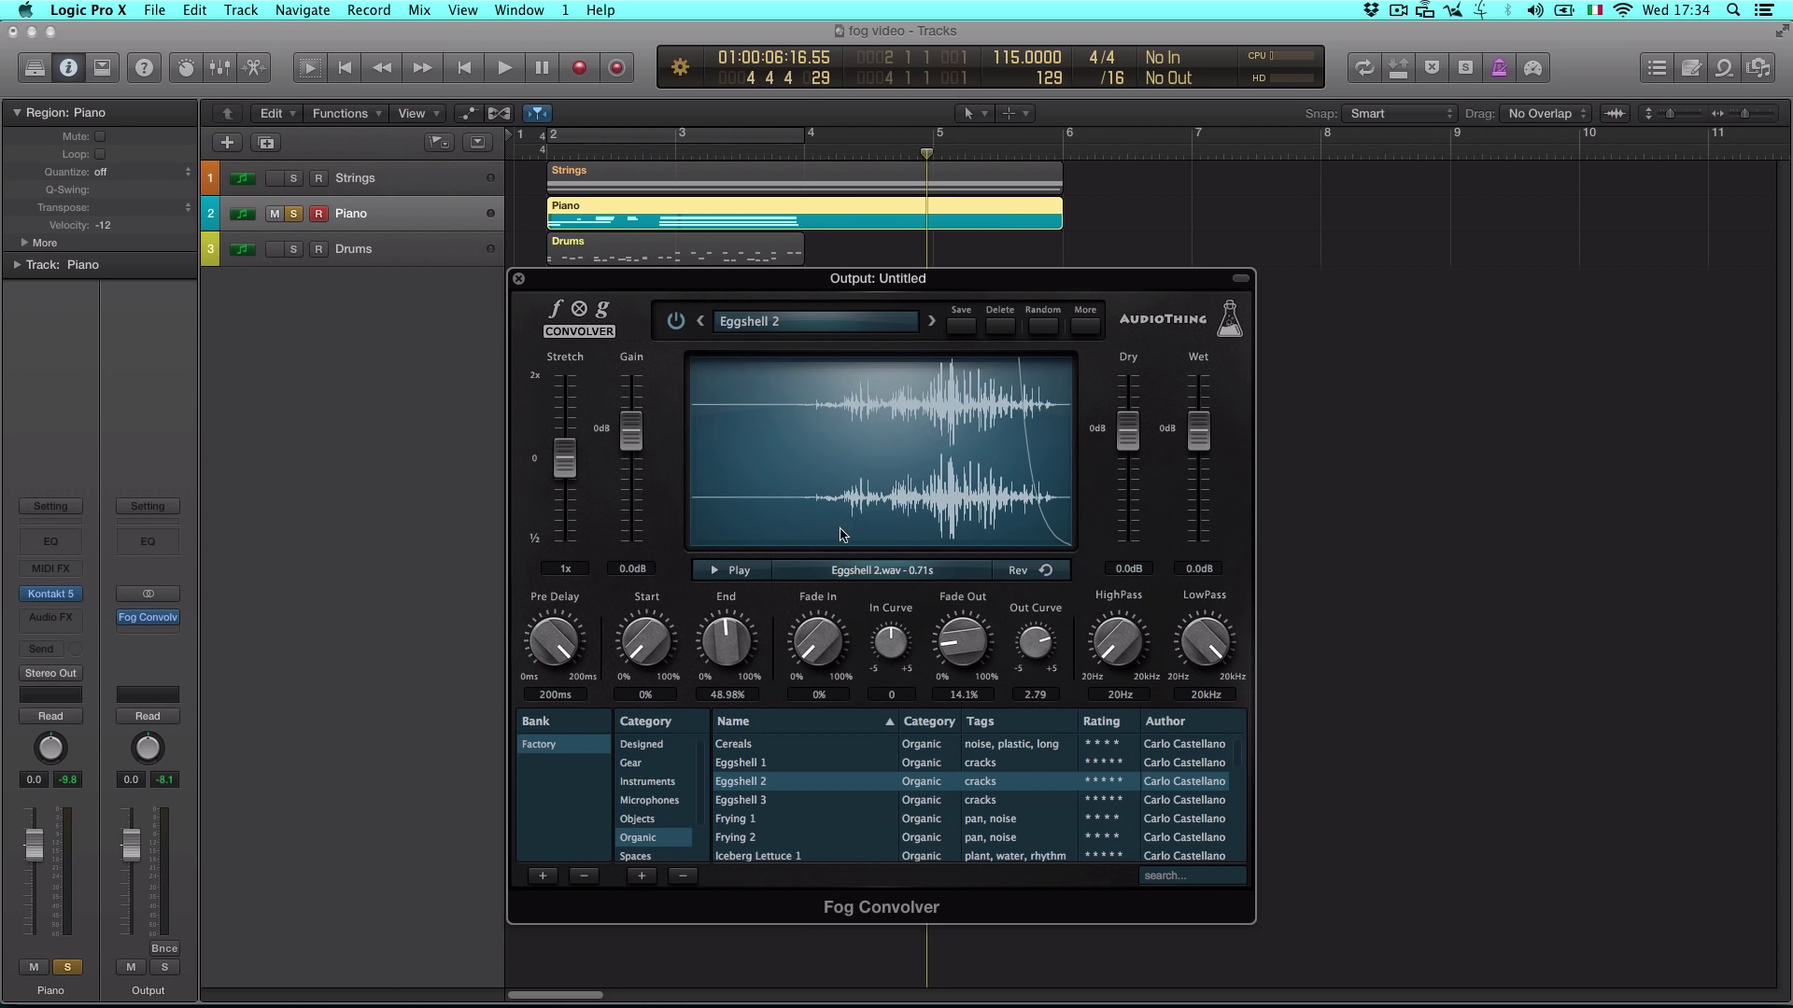
pyautogui.moveTo(1211, 627); pyautogui.dragTo(1131, 547)
# Play the Piano from the start through the reshaped Eggshell 2 impulse
pyautogui.click(518, 152)
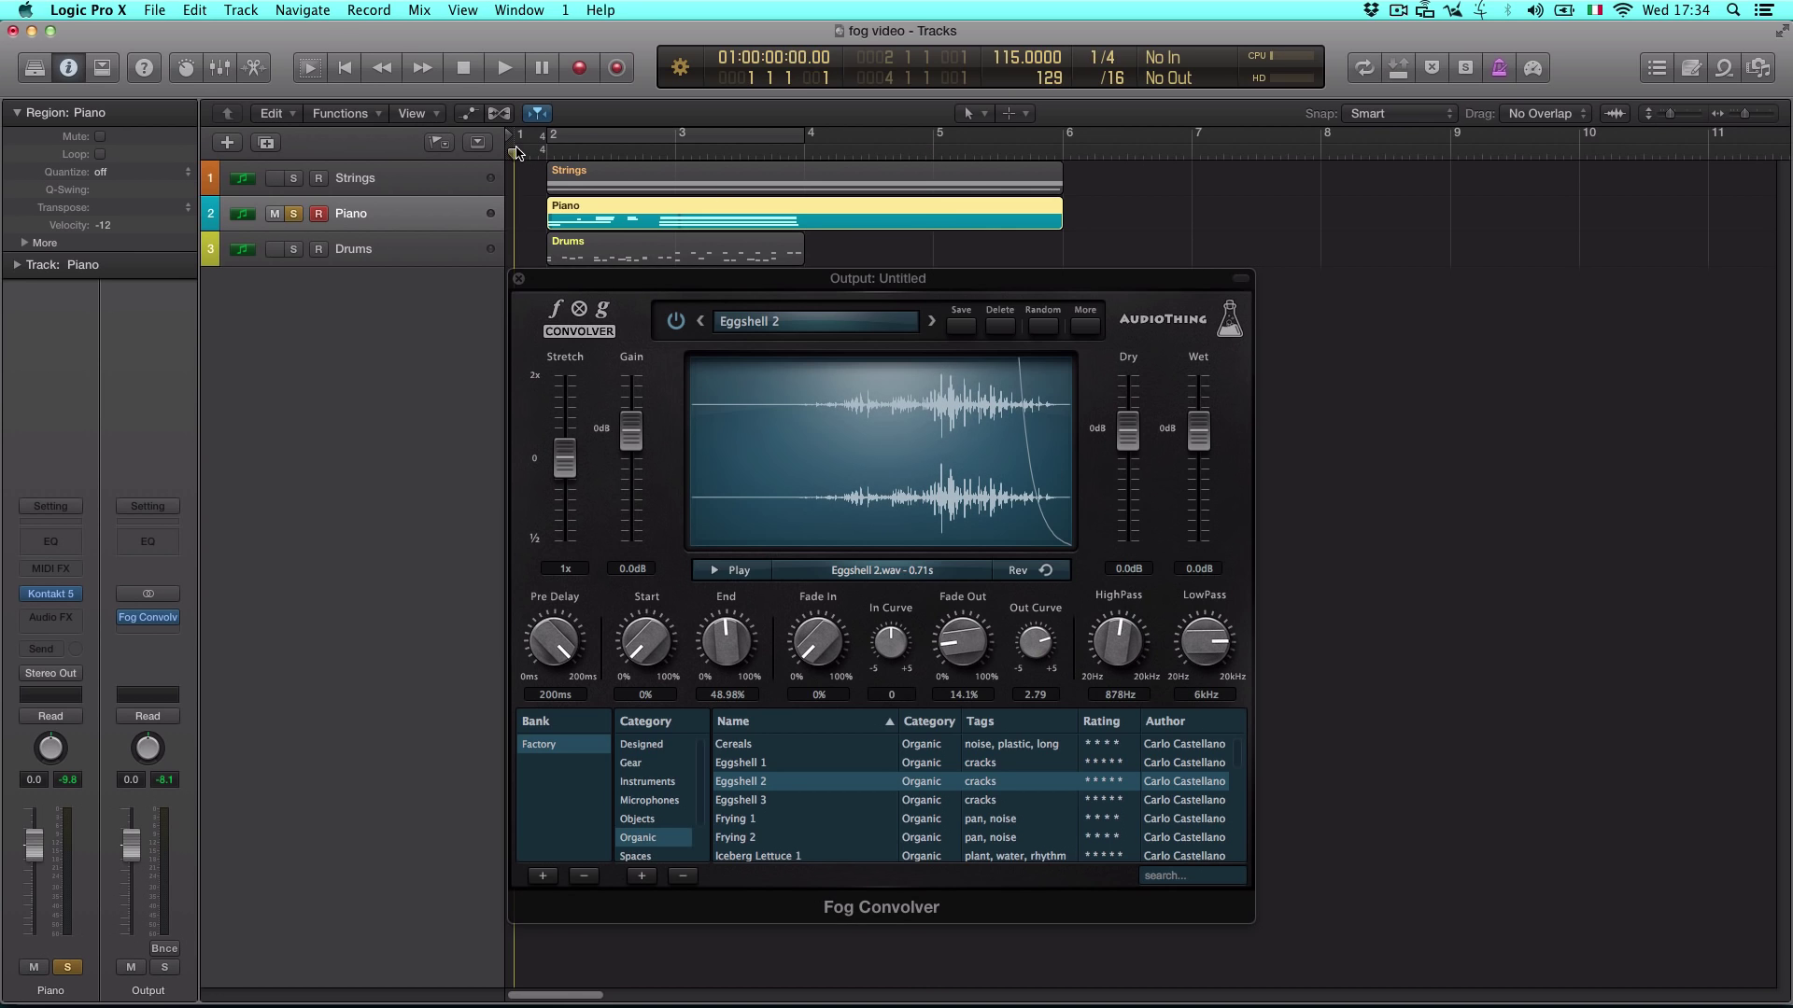
pyautogui.press('space')
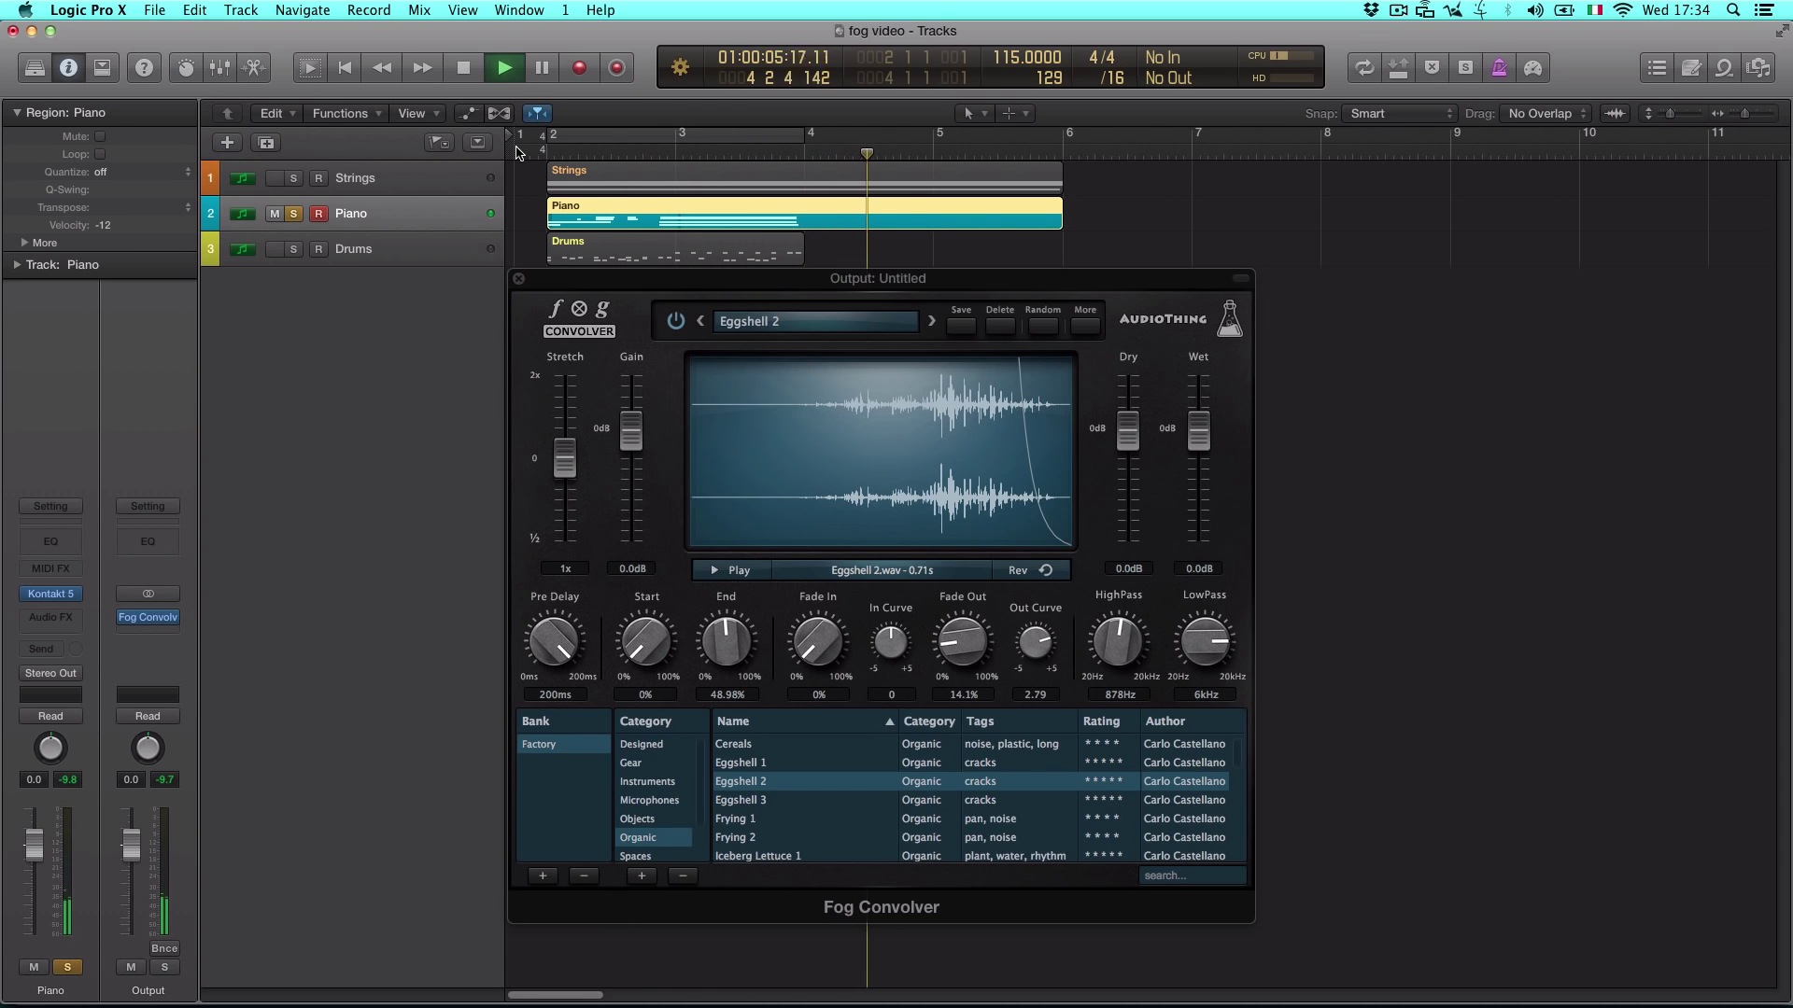
pyautogui.press('space')
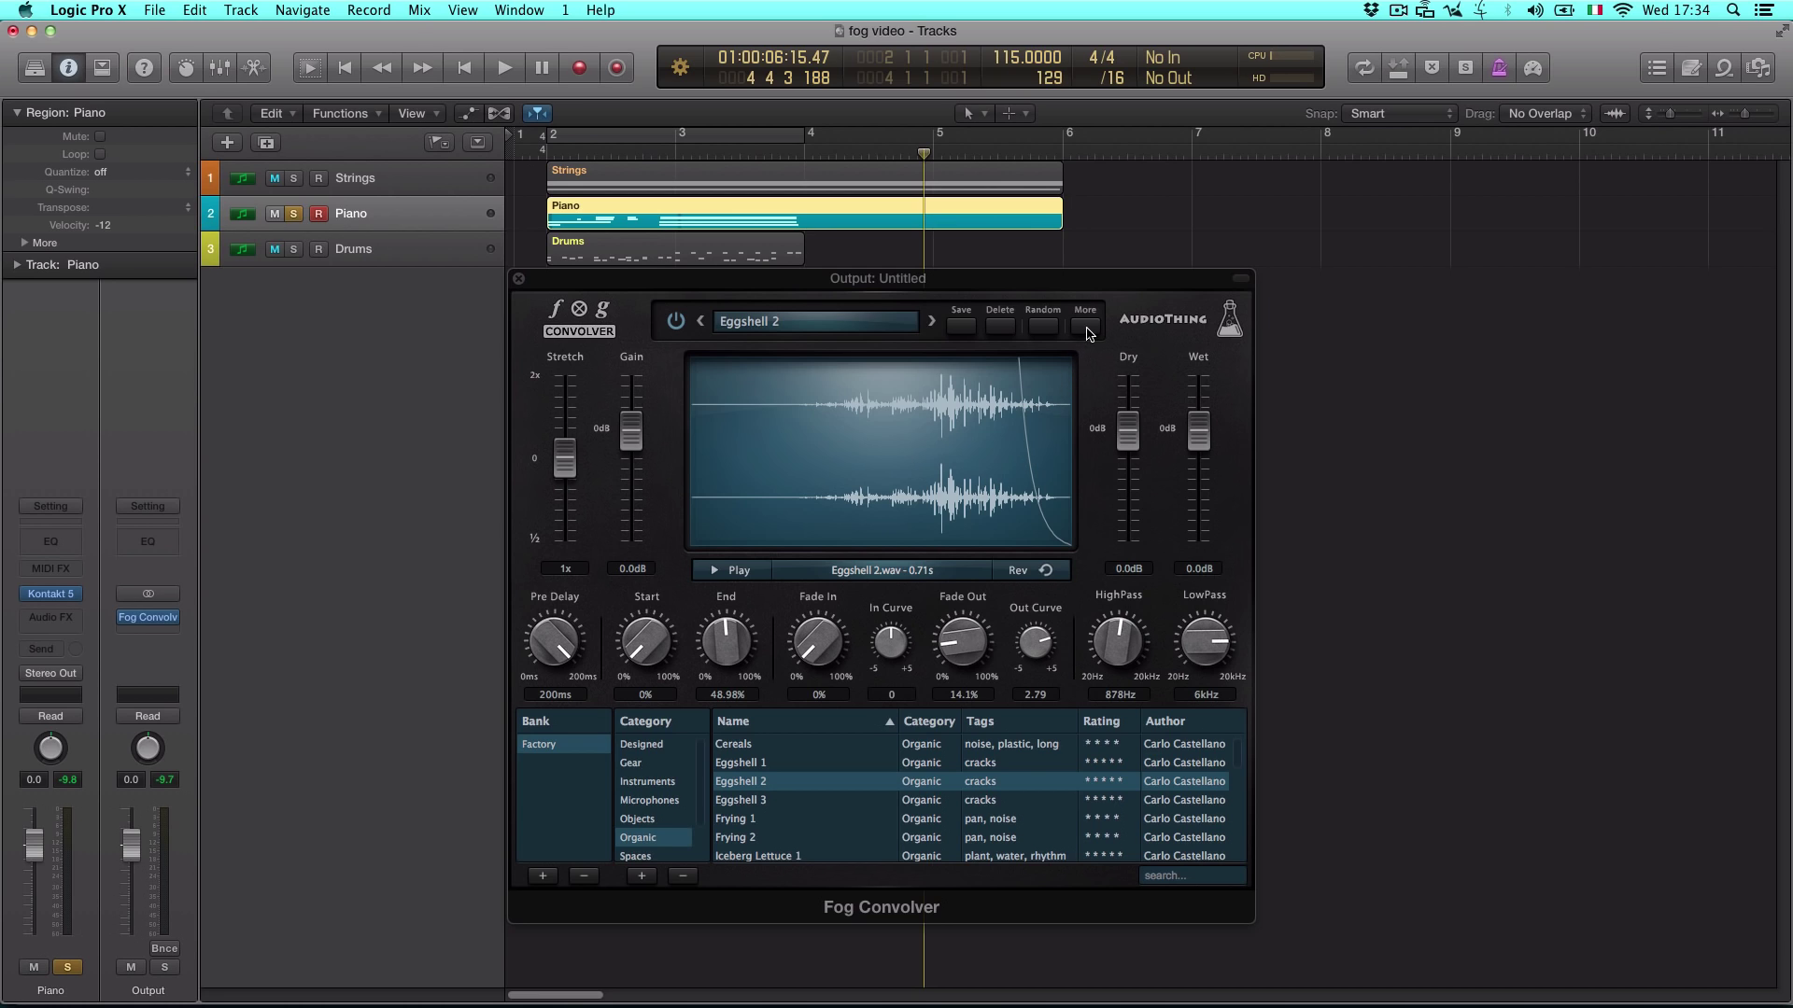
# Export the impulse as WAV file 'test', confirm the alert, and unsolo the Piano
pyautogui.click(1087, 332)
pyautogui.click(1020, 367)
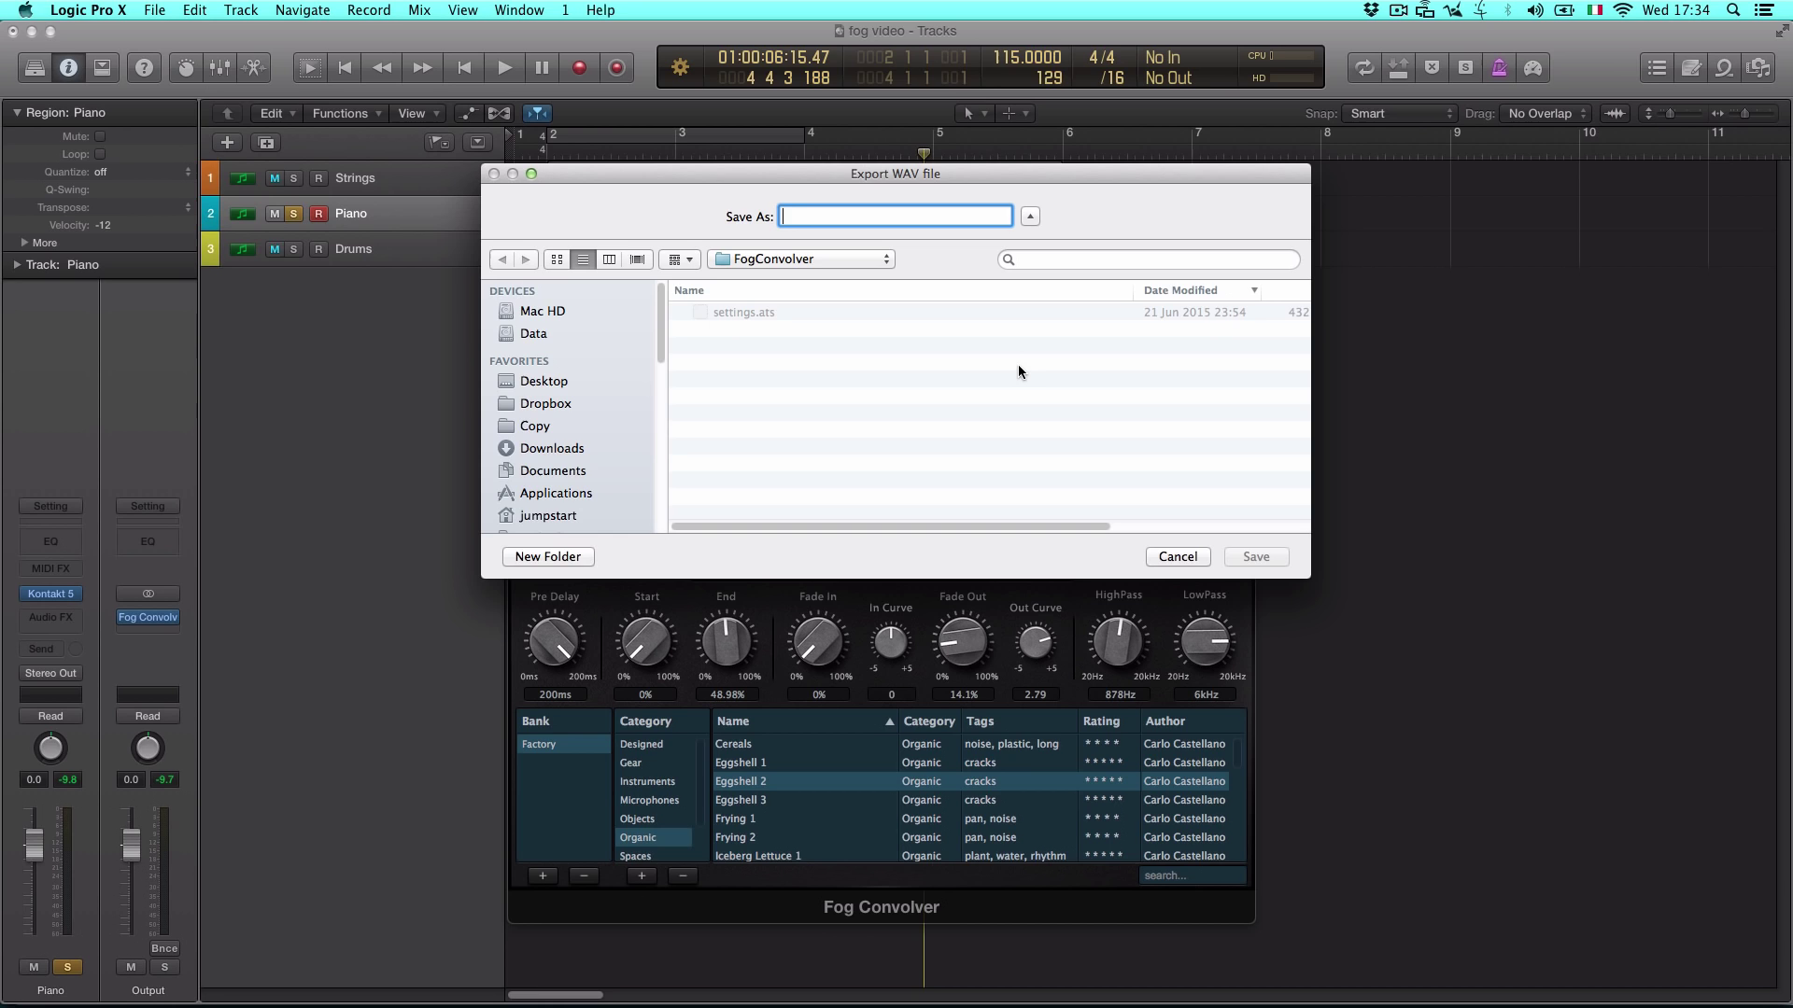
pyautogui.write('test')
pyautogui.click(1244, 558)
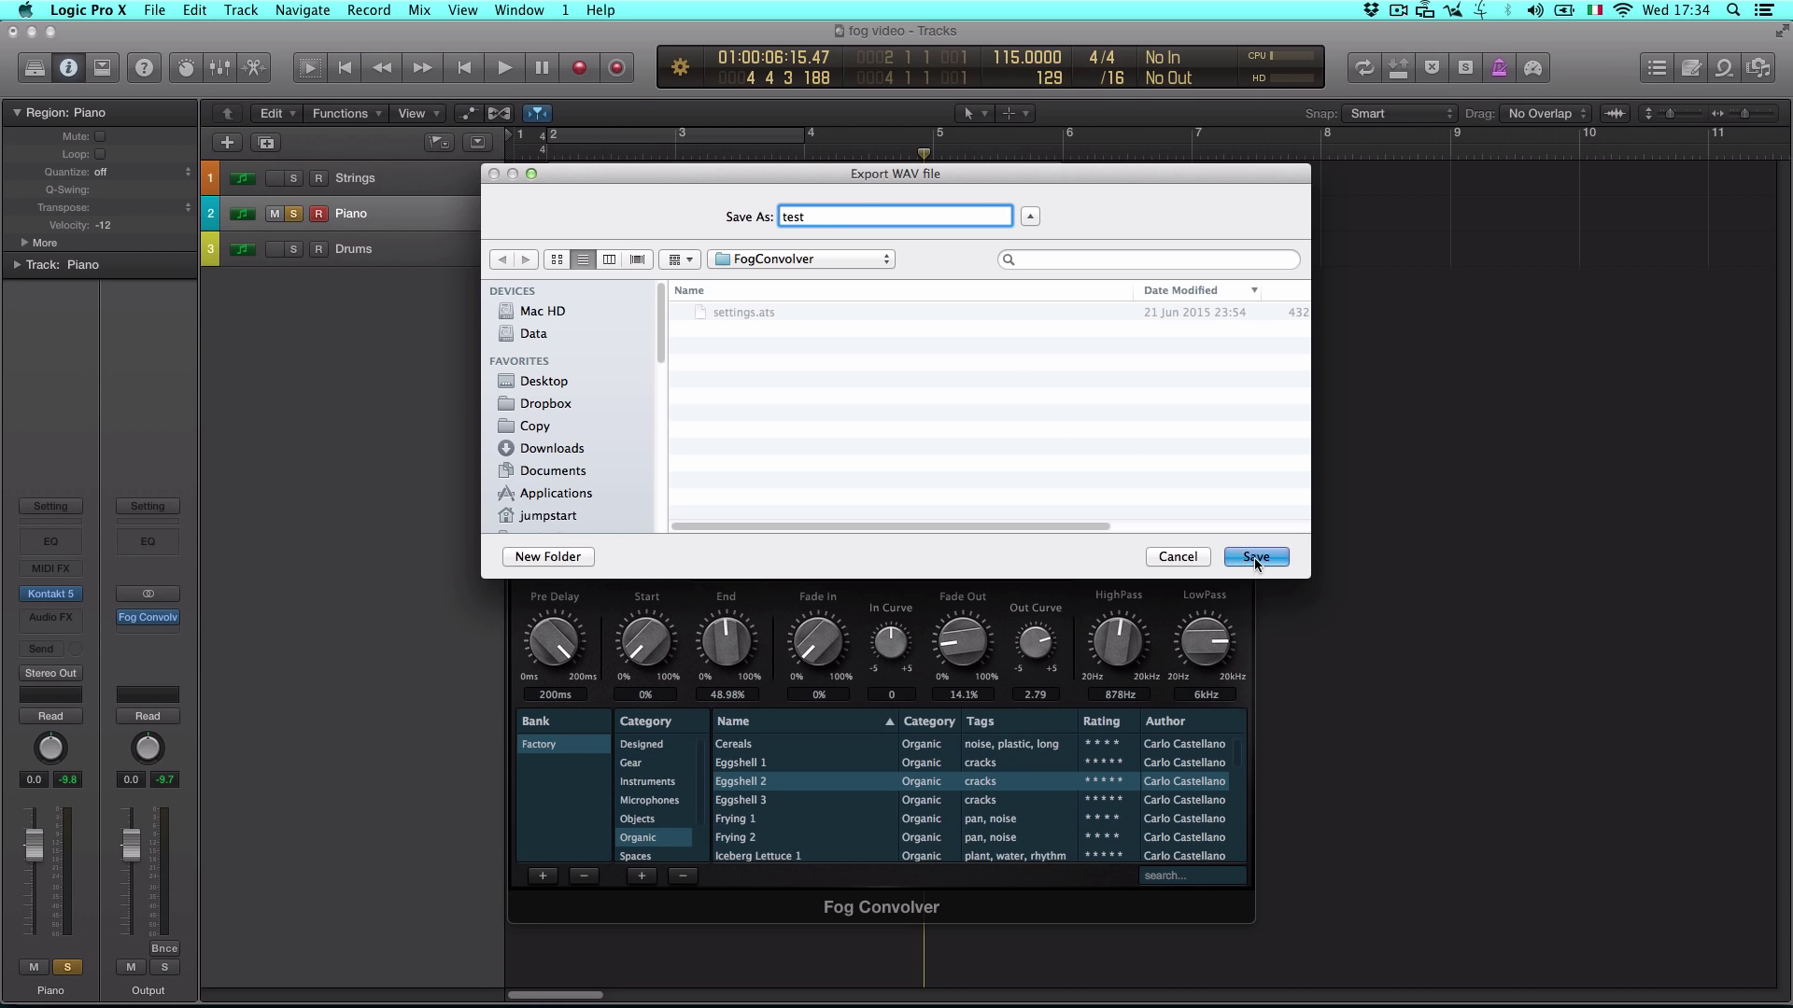
pyautogui.click(1036, 347)
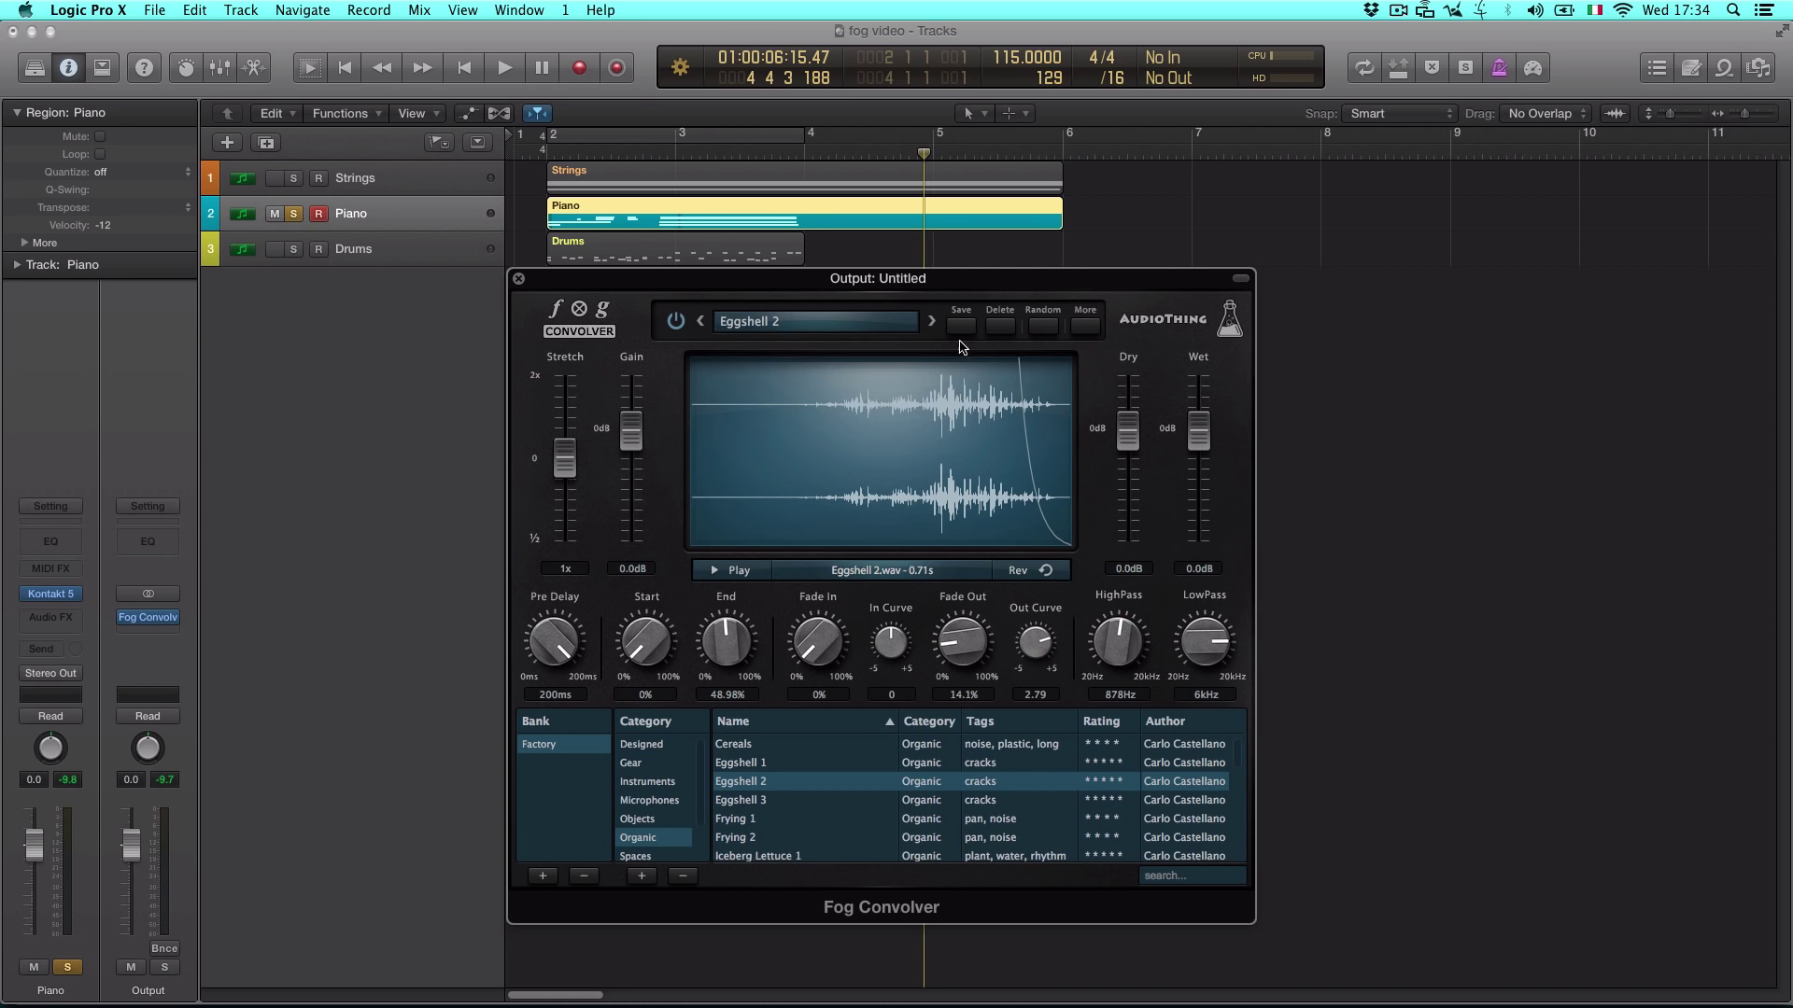
pyautogui.click(294, 248)
# Solo the Drums looping bars 2–4 and play them through the Bluetooth Speaker impulse
pyautogui.click(295, 214)
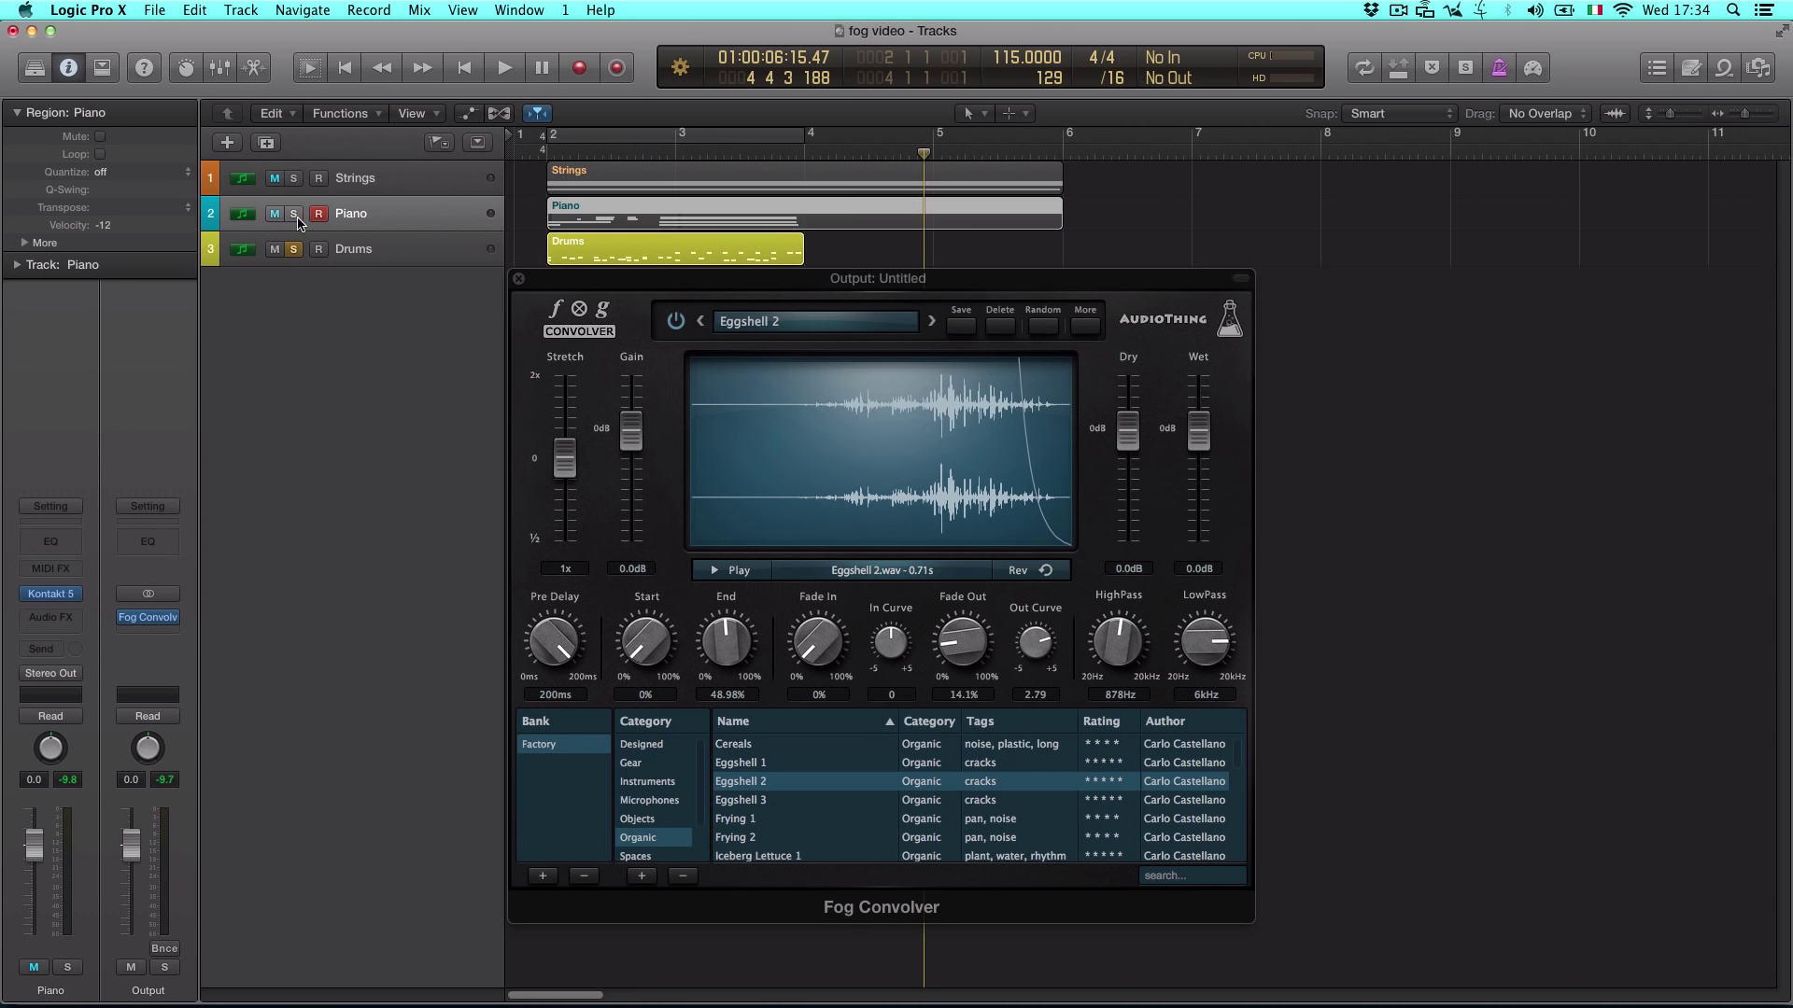
pyautogui.click(397, 250)
pyautogui.click(583, 135)
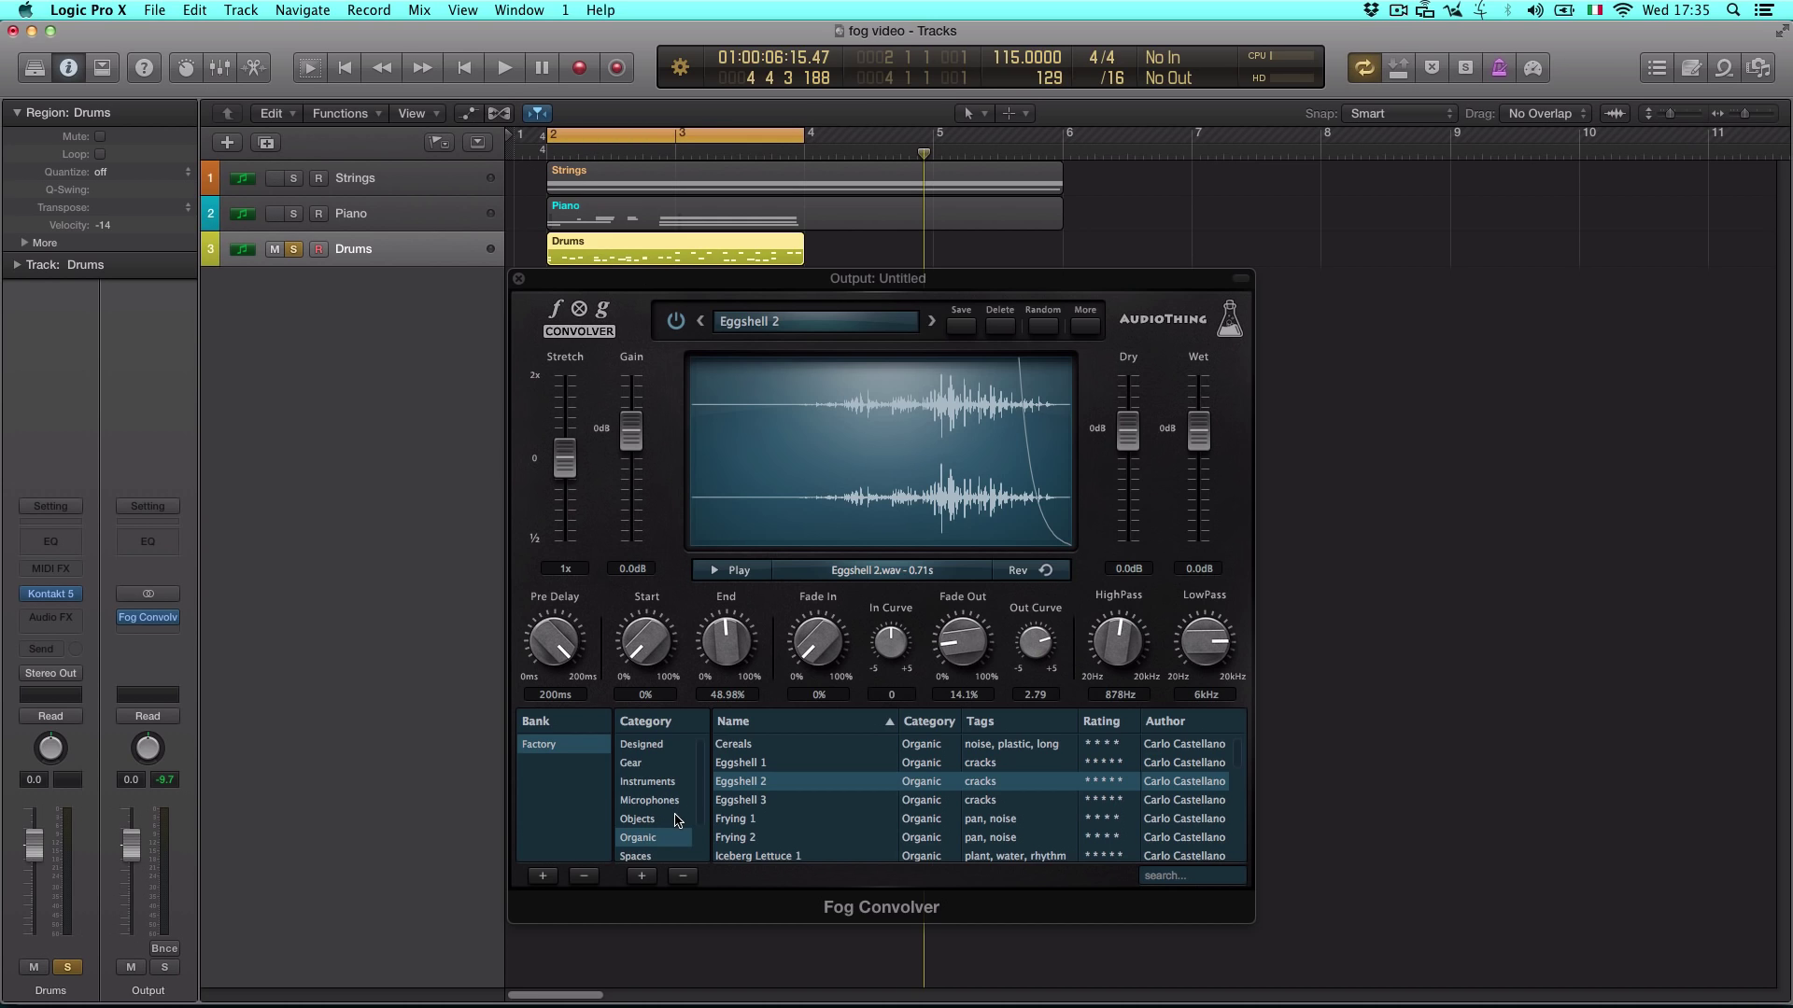
pyautogui.scroll(-2, 678, 821)
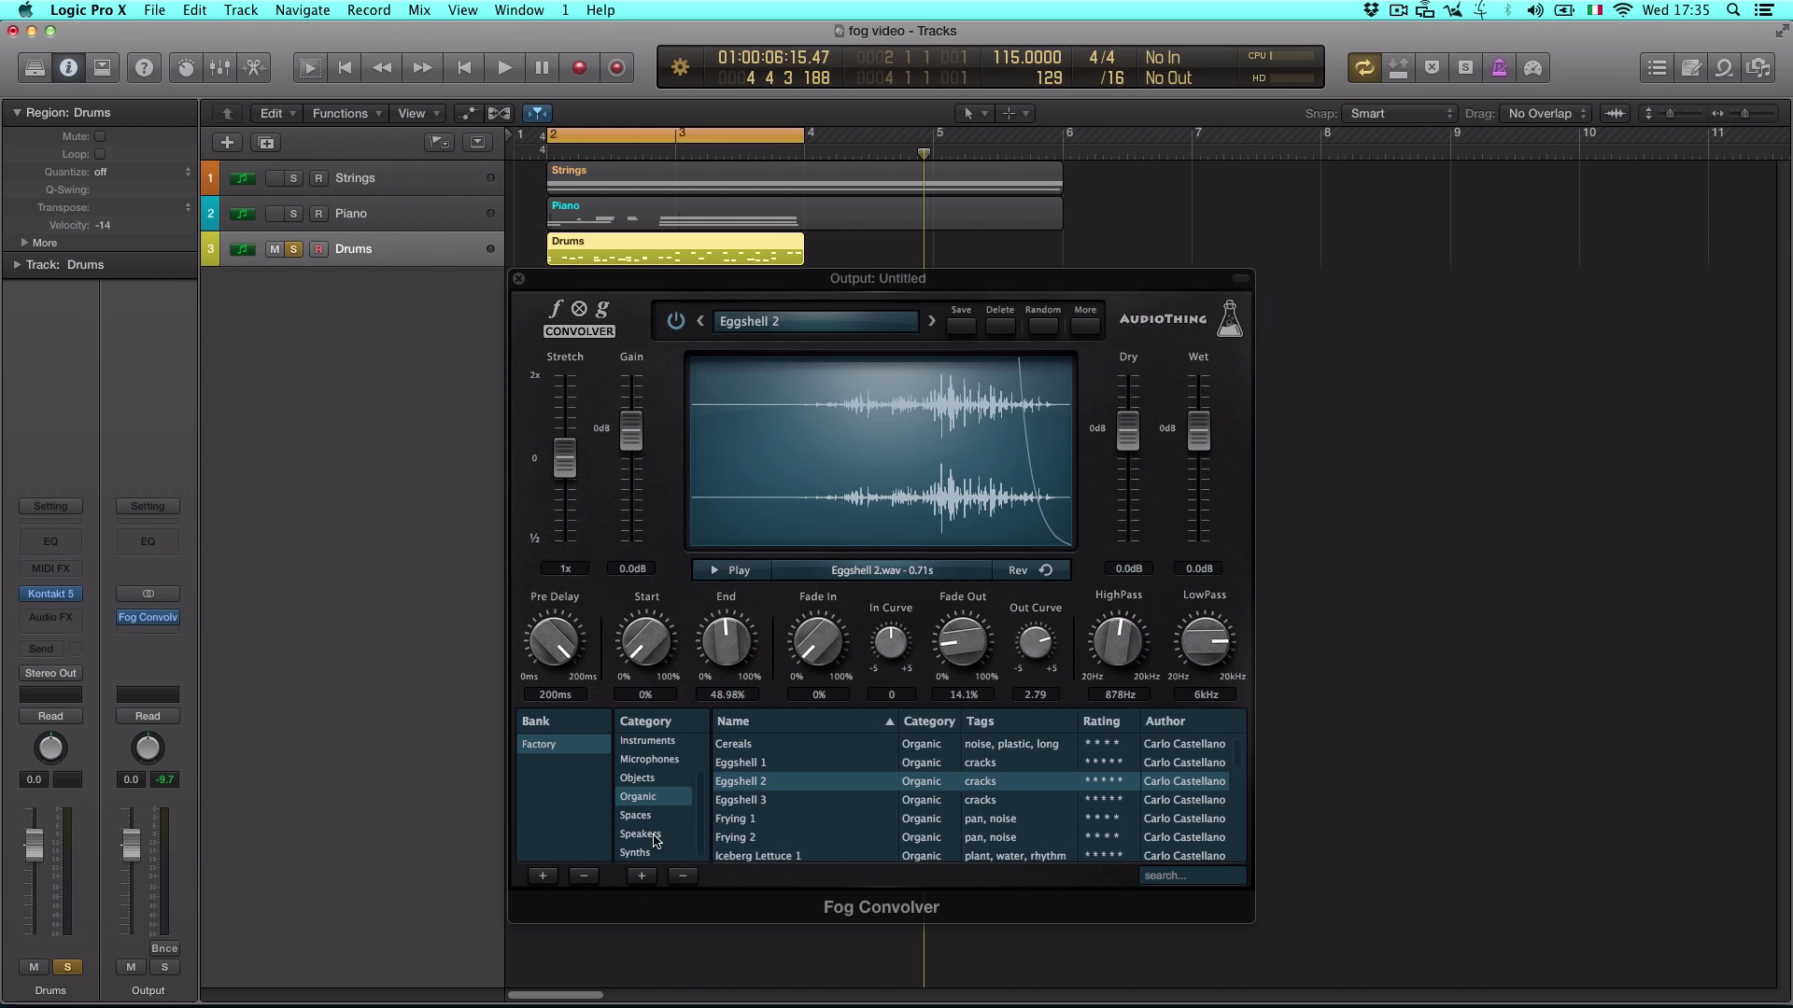
pyautogui.click(641, 834)
pyautogui.scroll(-5, 771, 791)
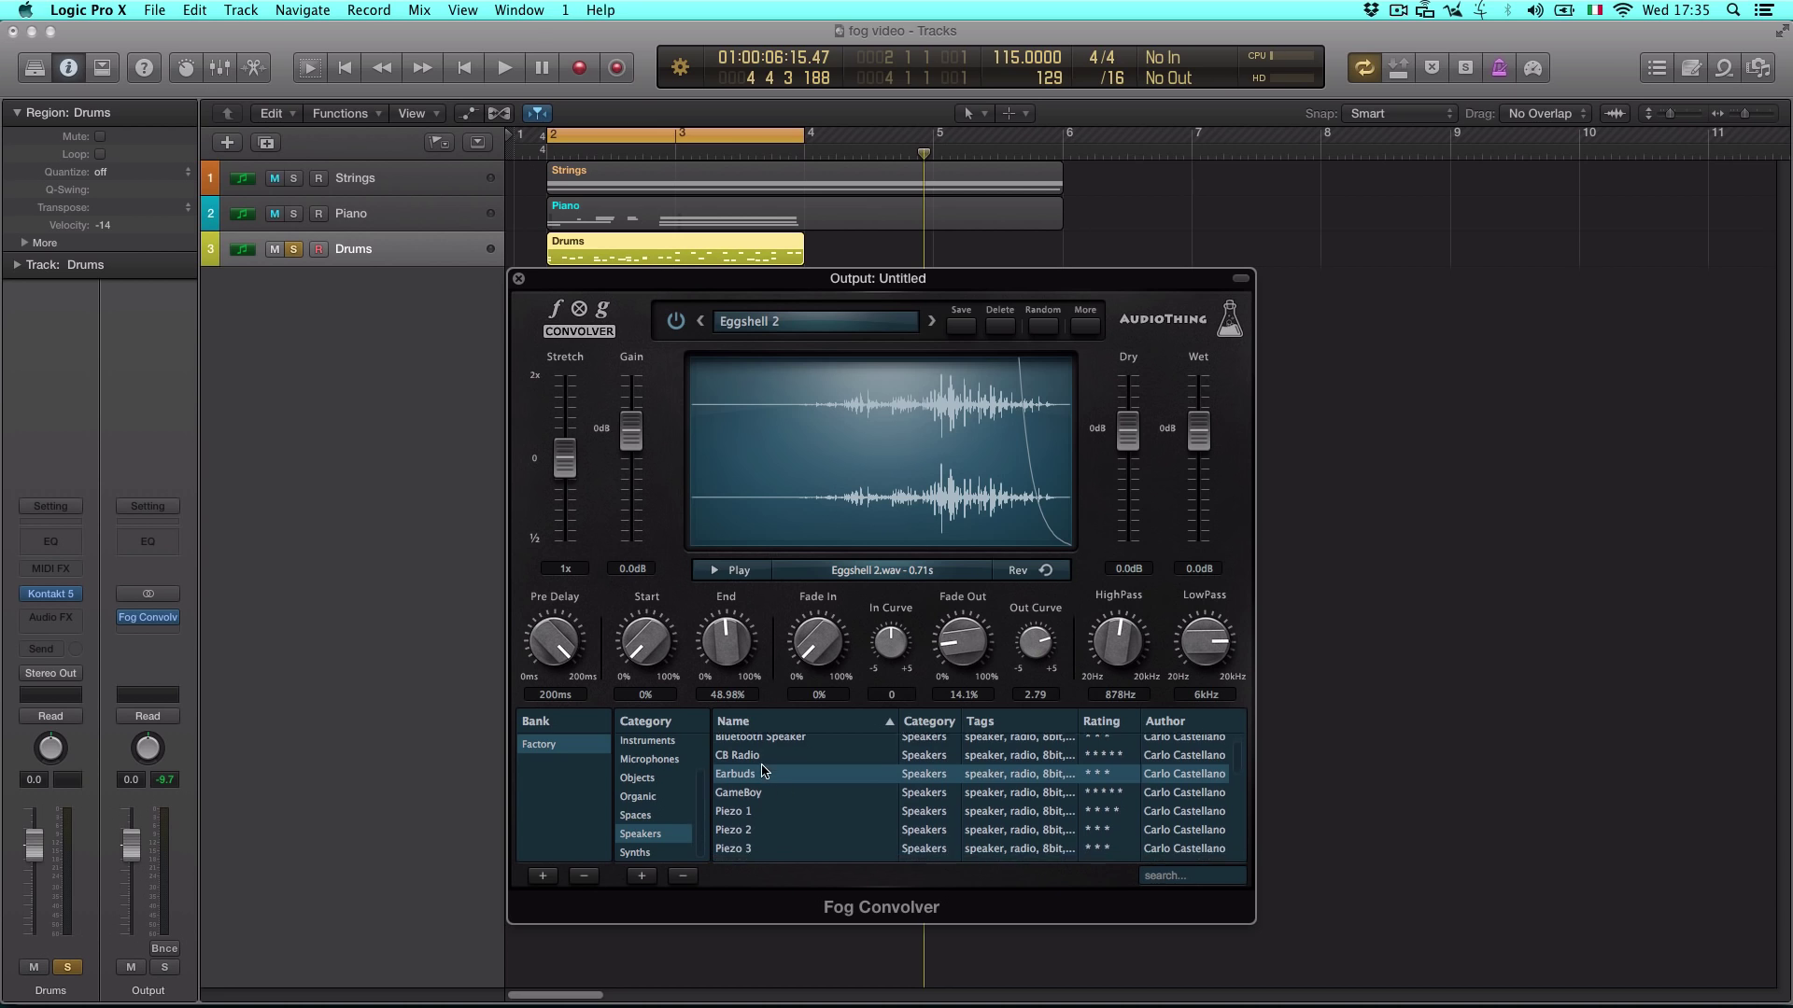
pyautogui.scroll(-3, 766, 788)
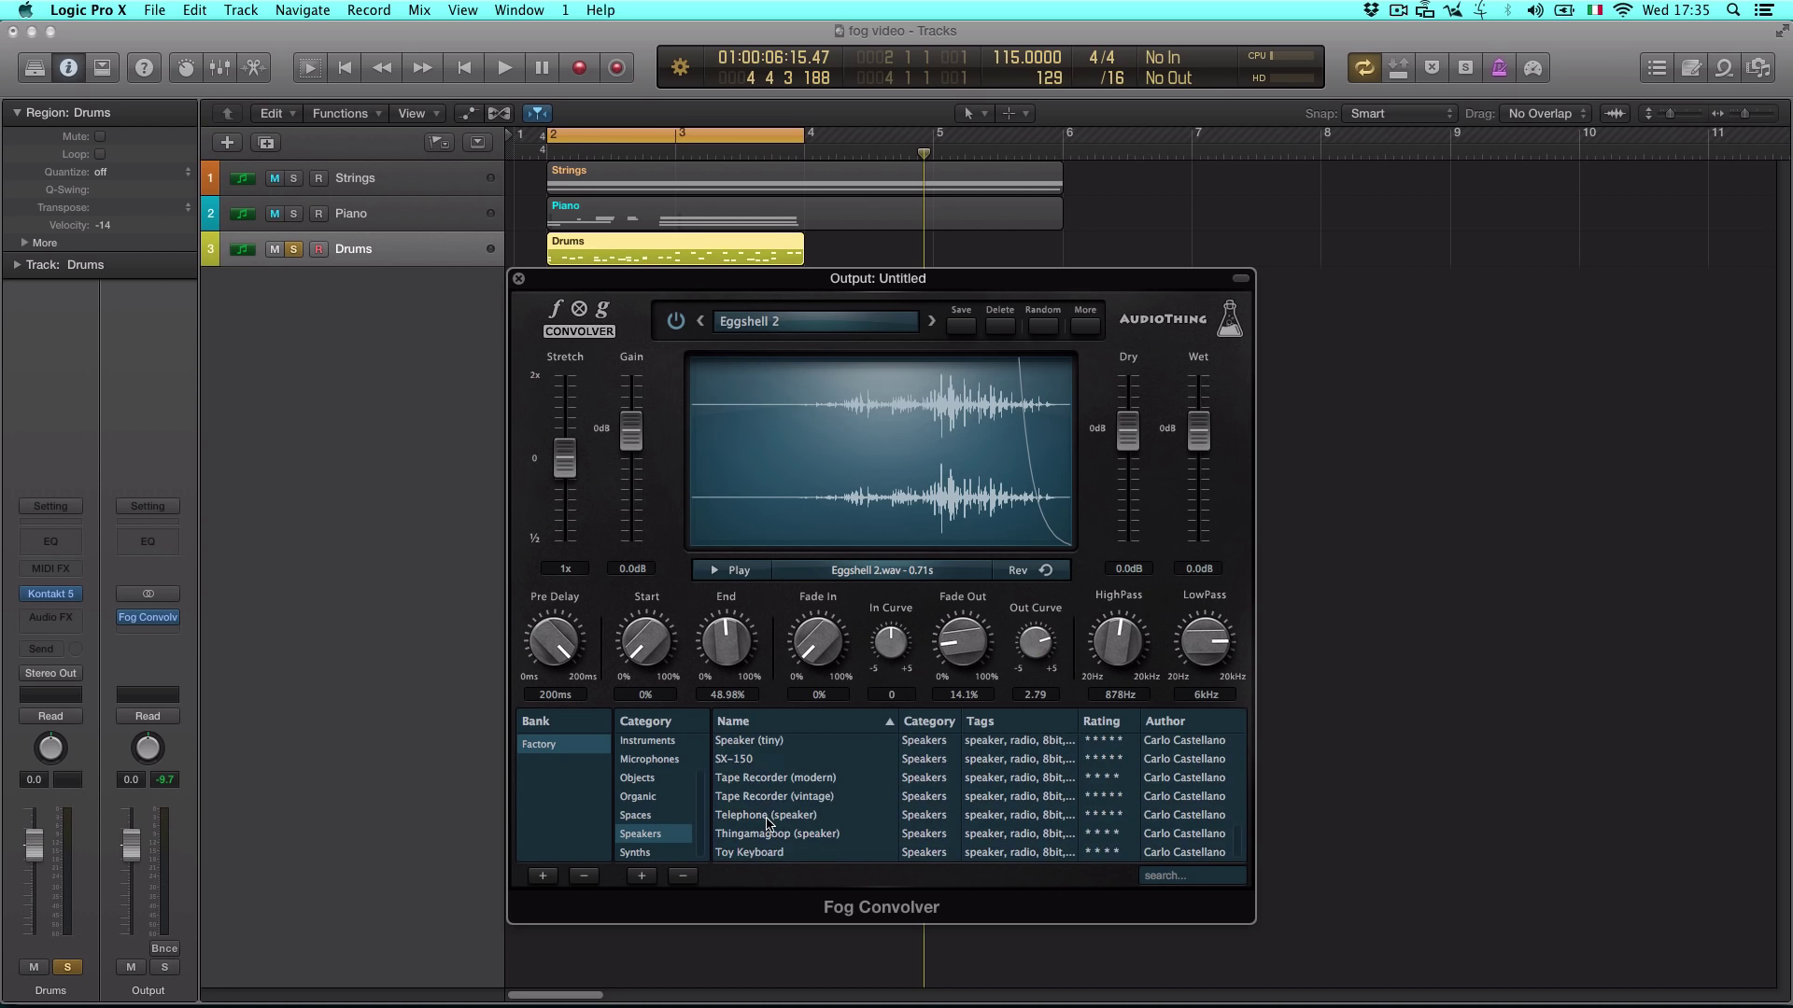
pyautogui.scroll(5, 766, 822)
pyautogui.click(757, 747)
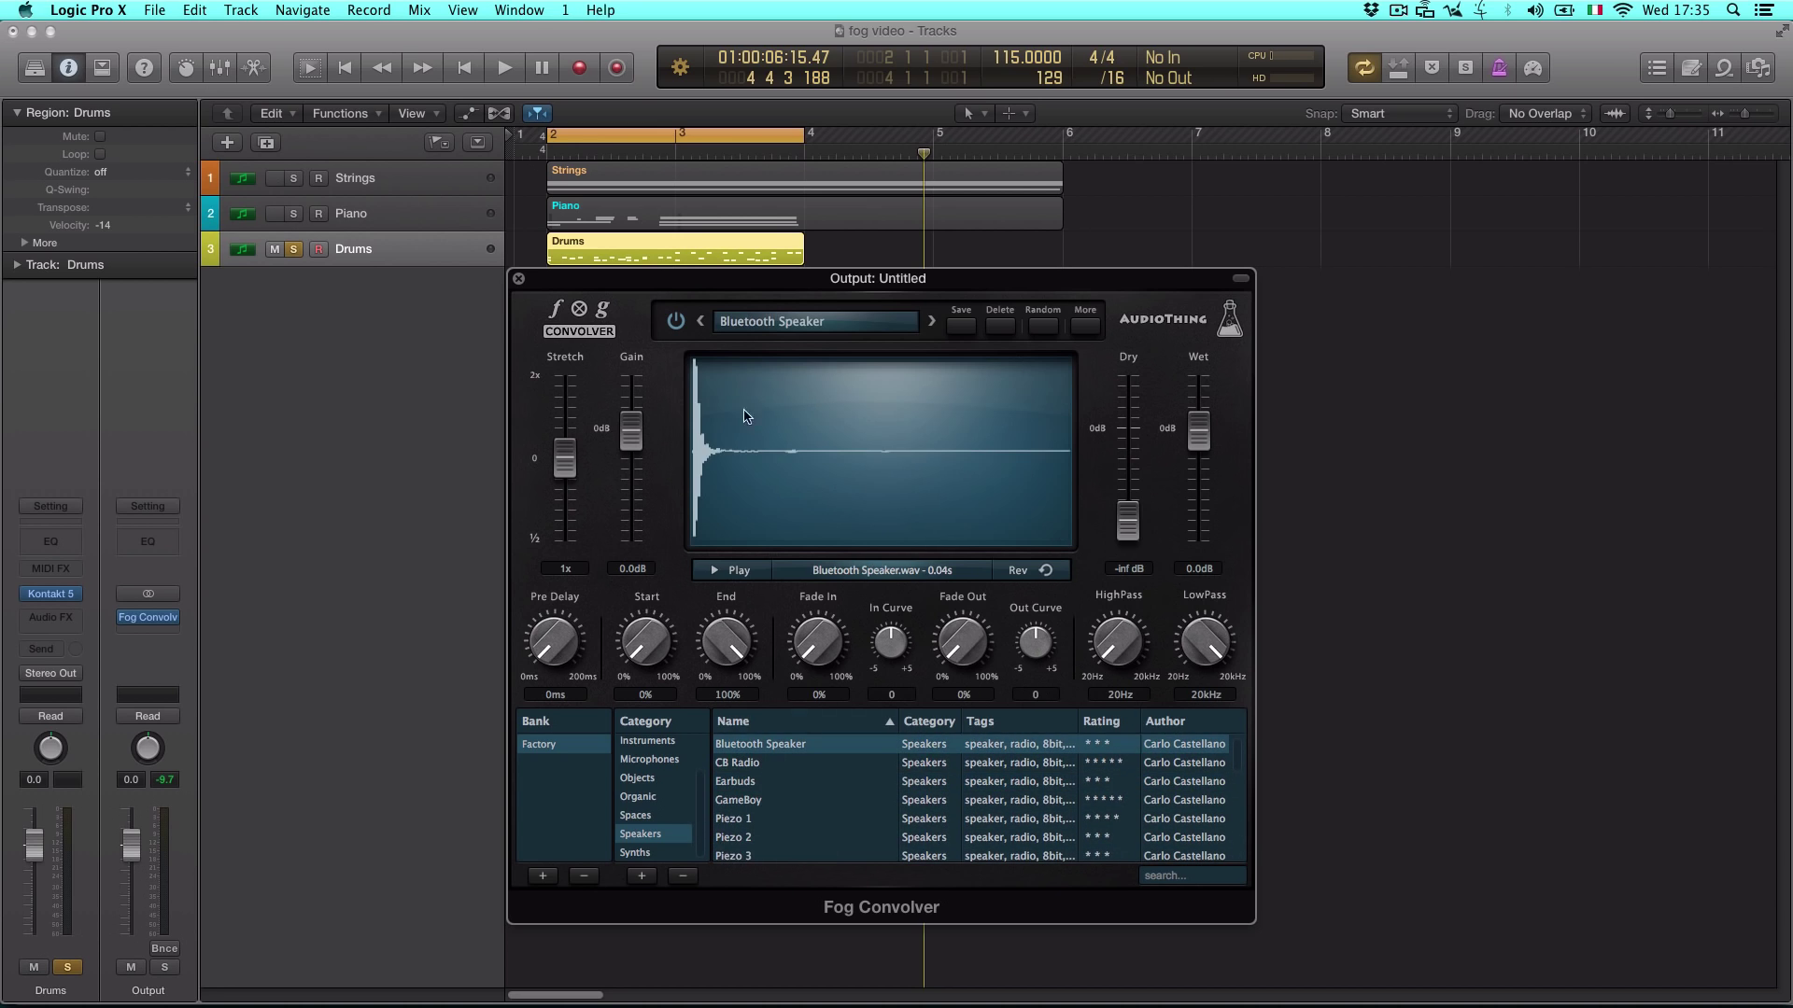
pyautogui.press('space')
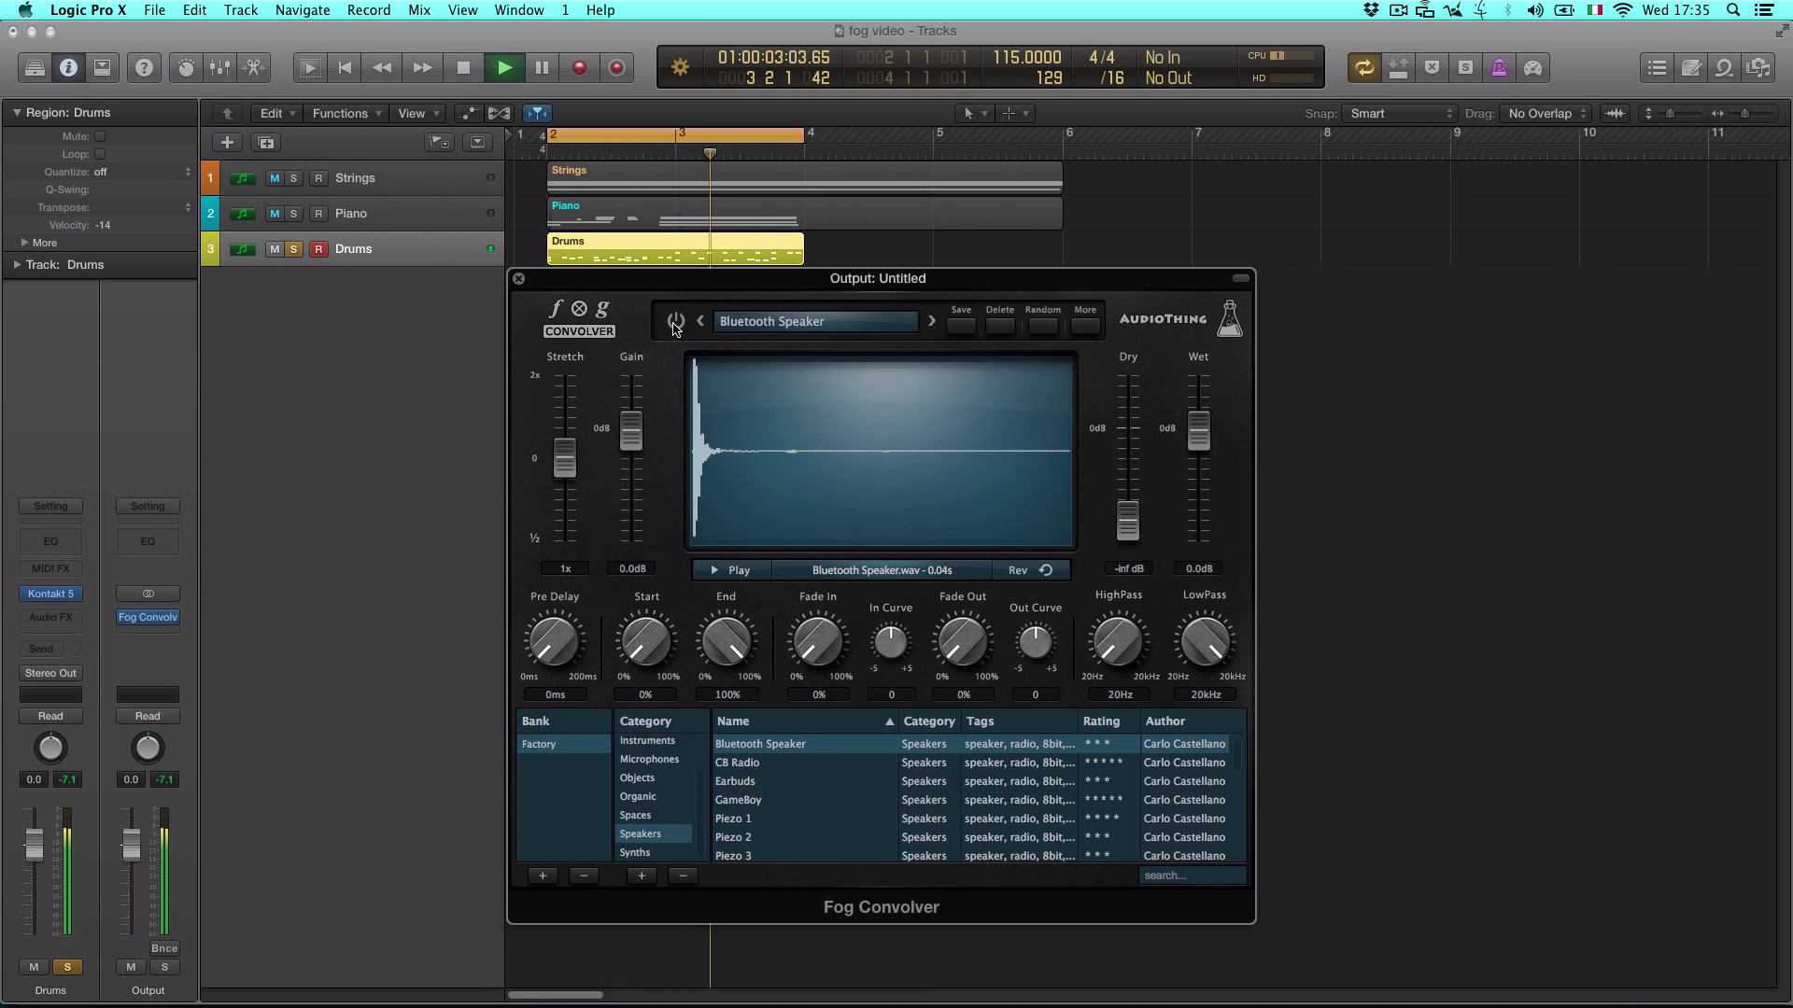
# Re-enable the convolver and step through the CB Radio, Earbuds and GameBoy impulses
pyautogui.click(674, 323)
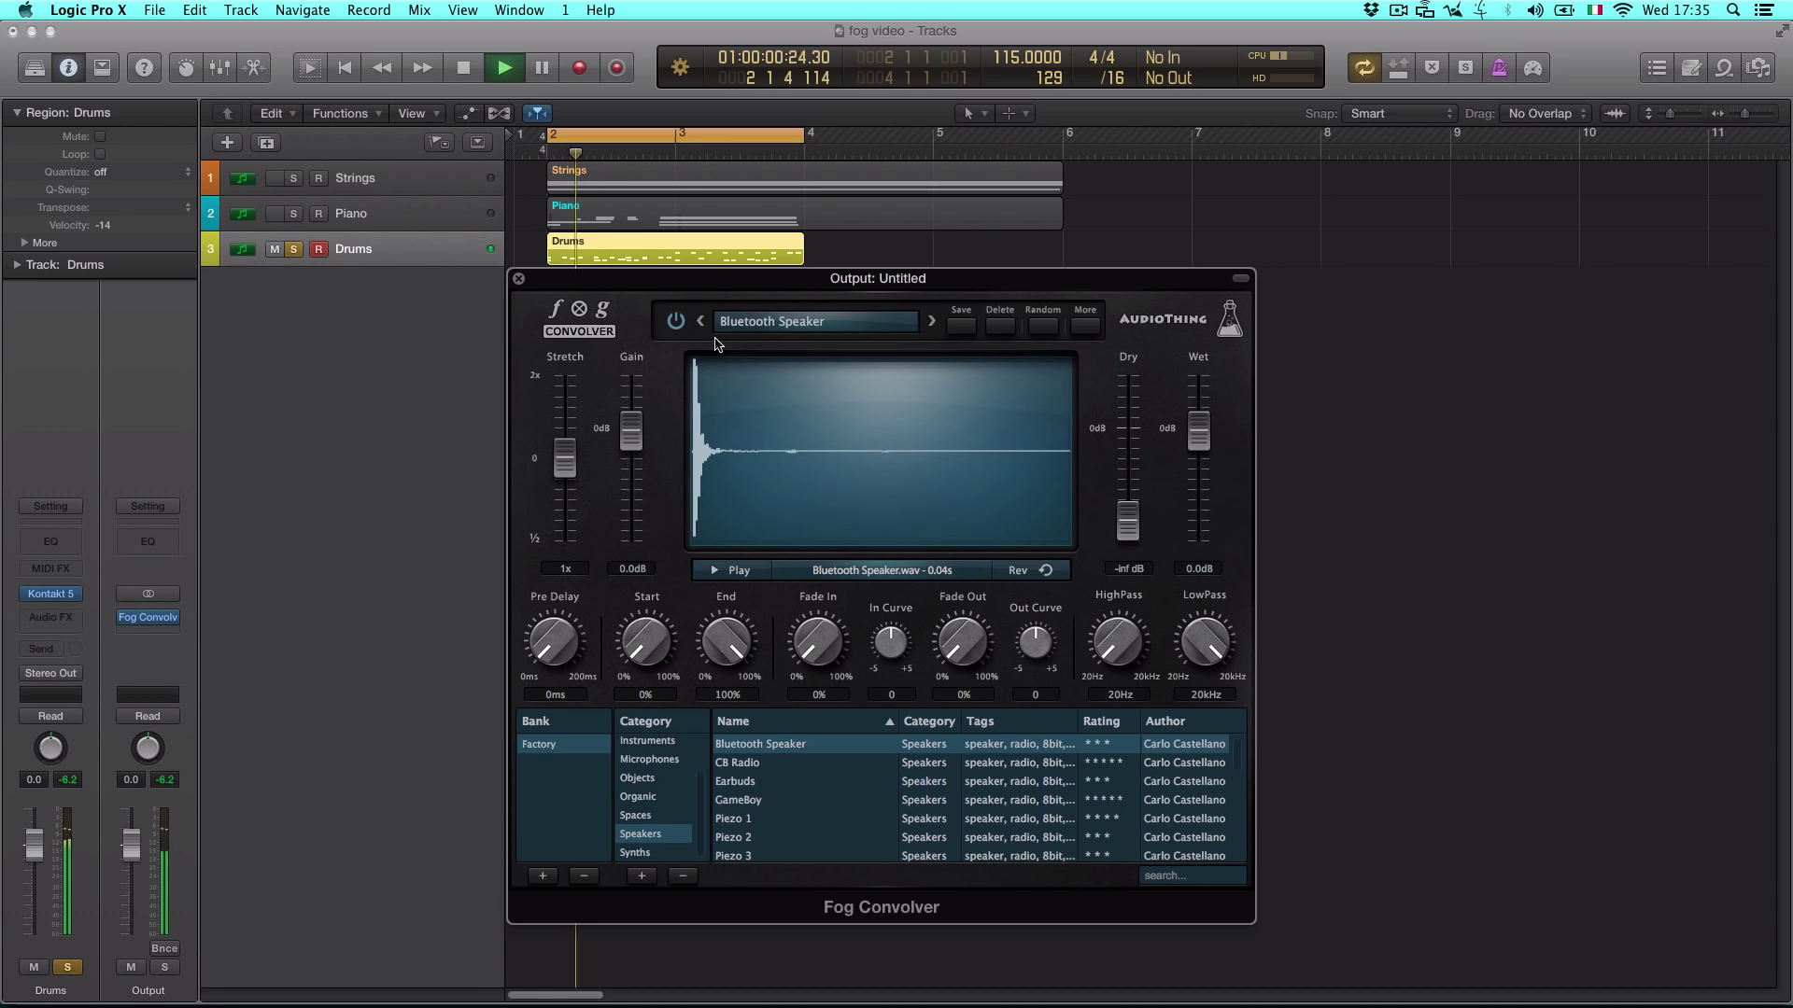
pyautogui.click(933, 322)
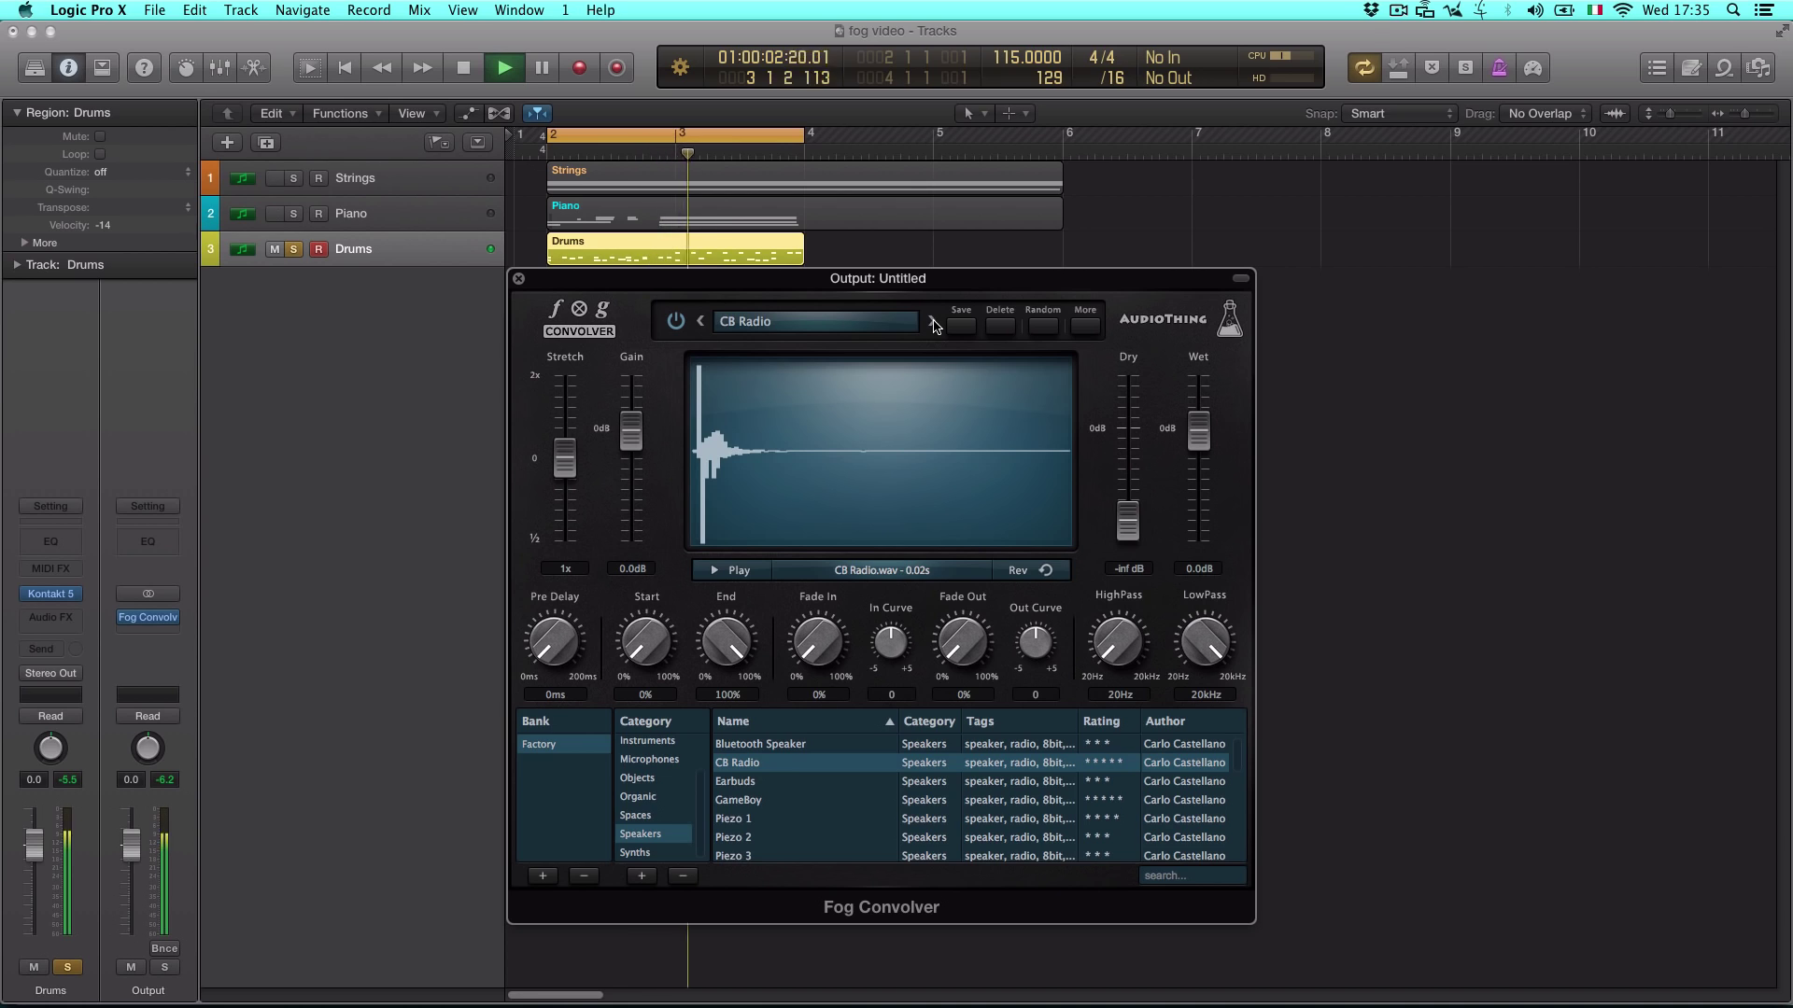
pyautogui.click(933, 322)
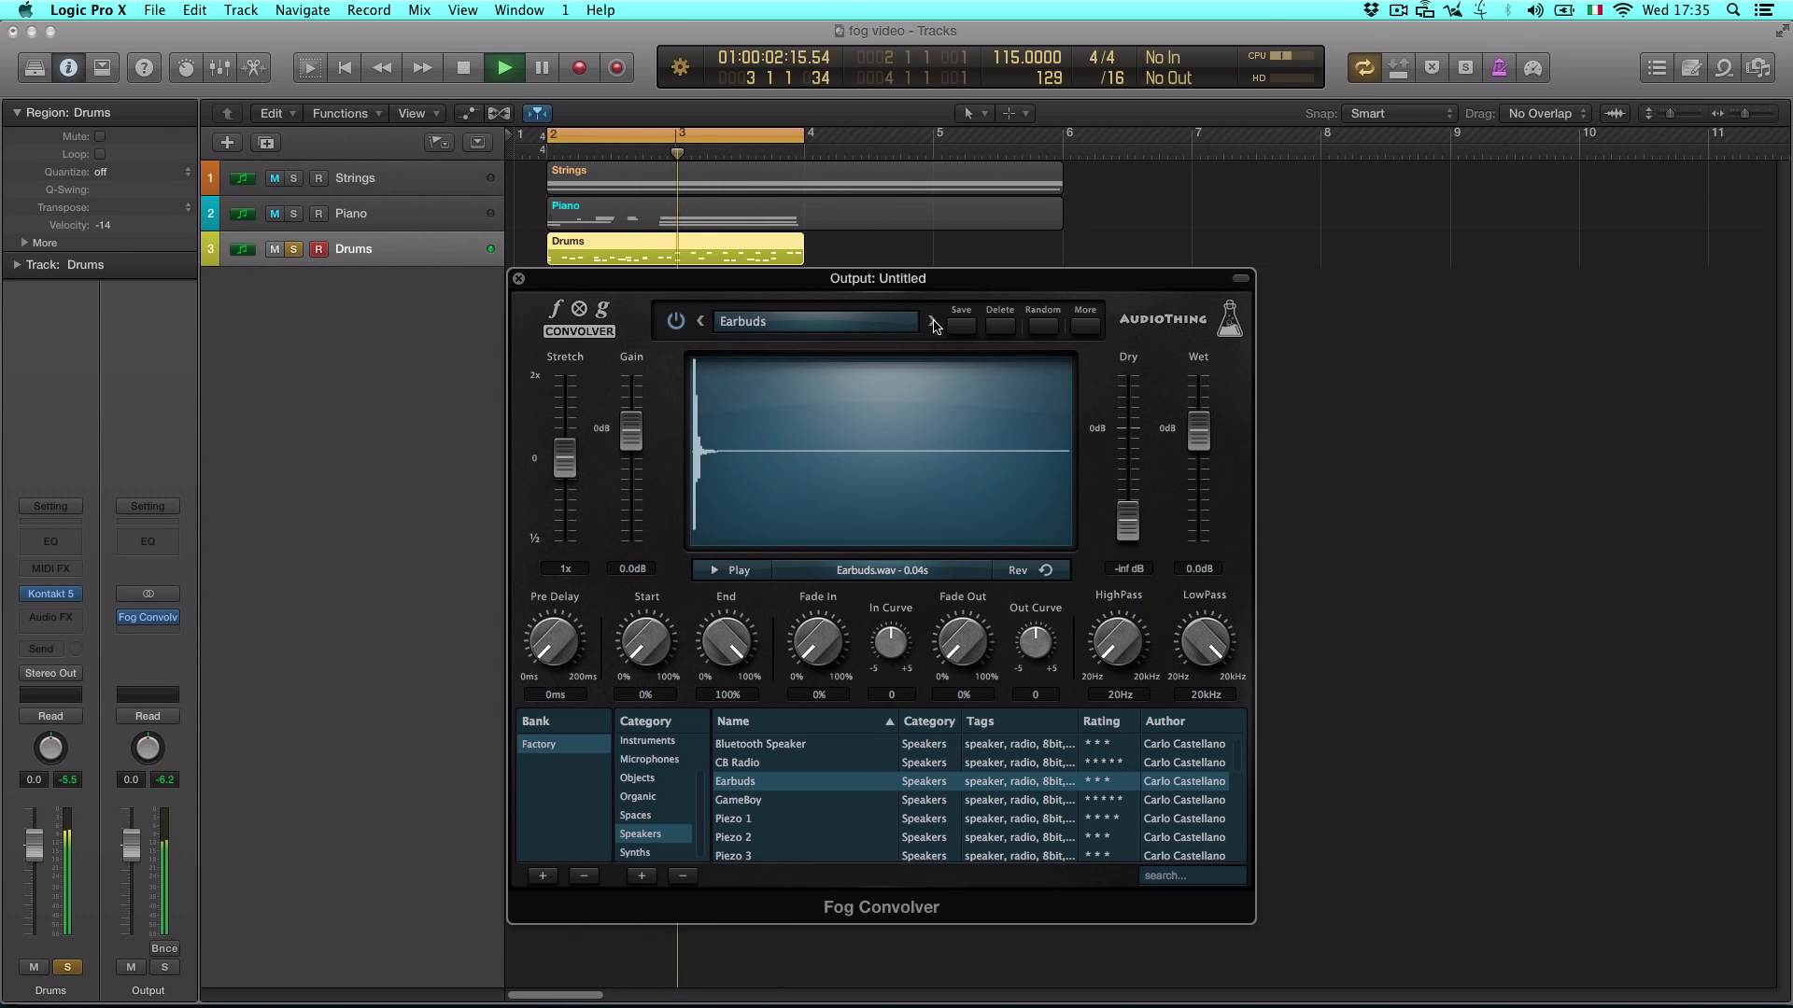
pyautogui.click(933, 322)
# Try Radio (small), then Speak and Spell on the drums, and stop playback
pyautogui.scroll(-3, 794, 806)
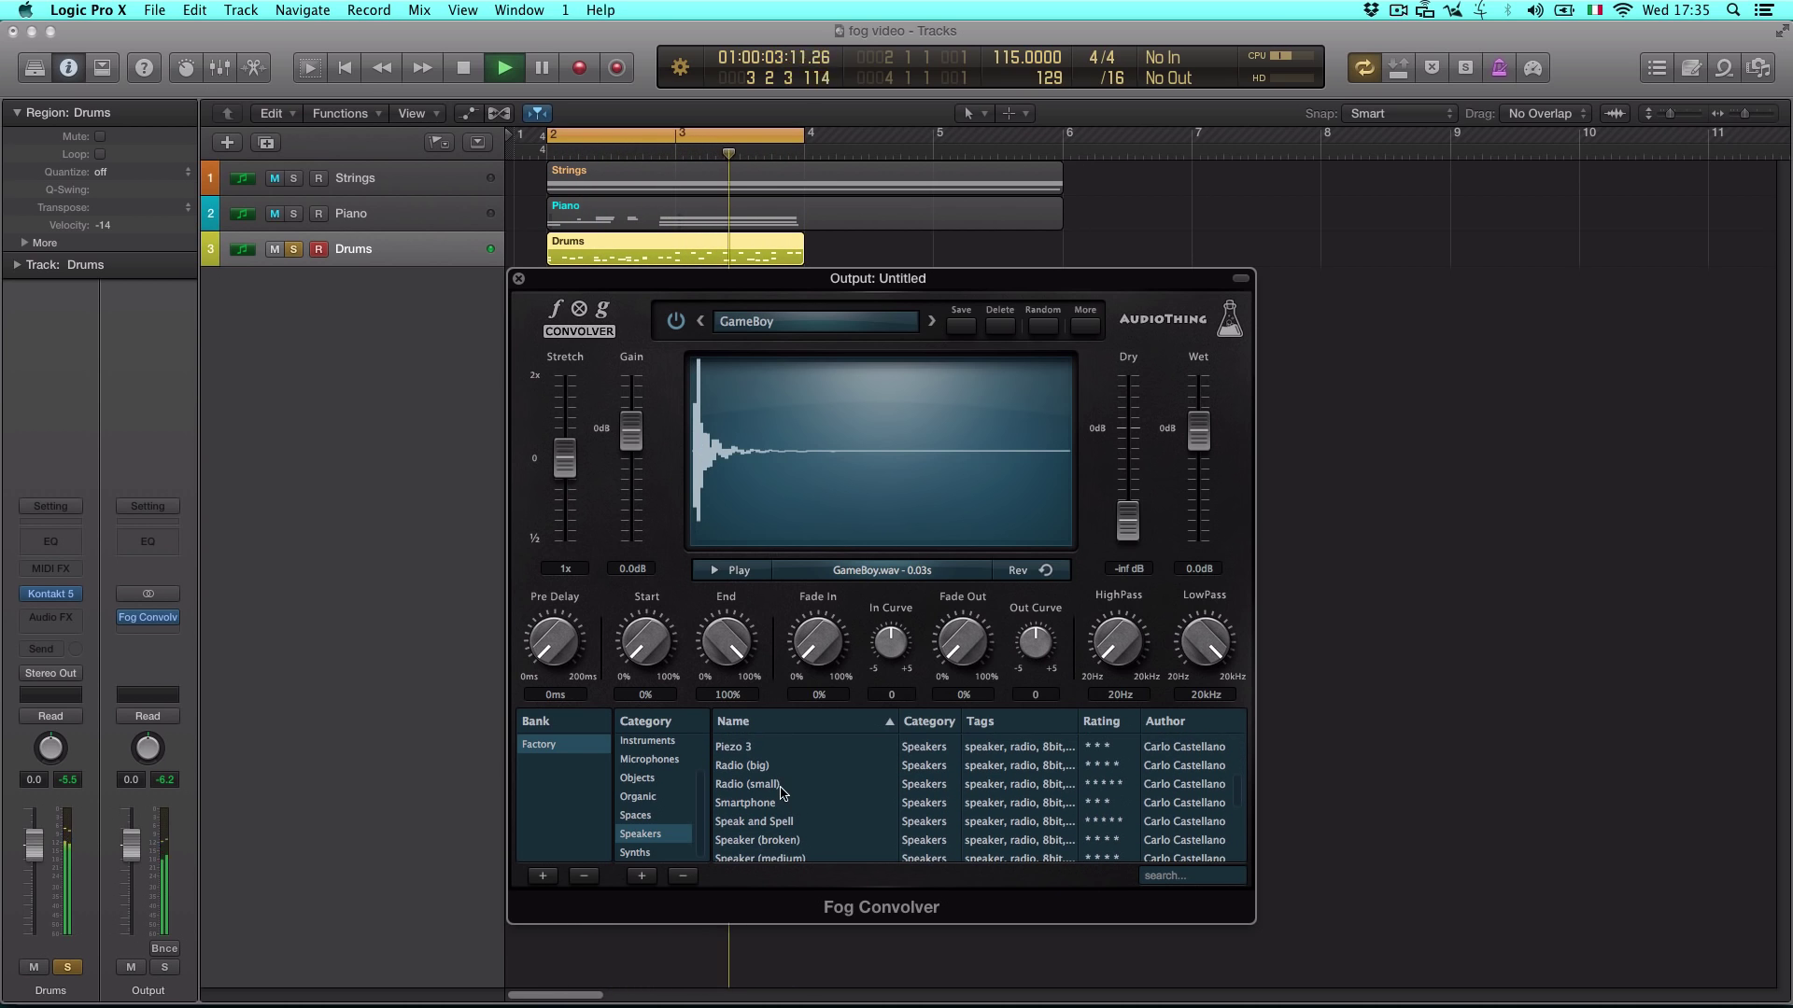
pyautogui.click(781, 786)
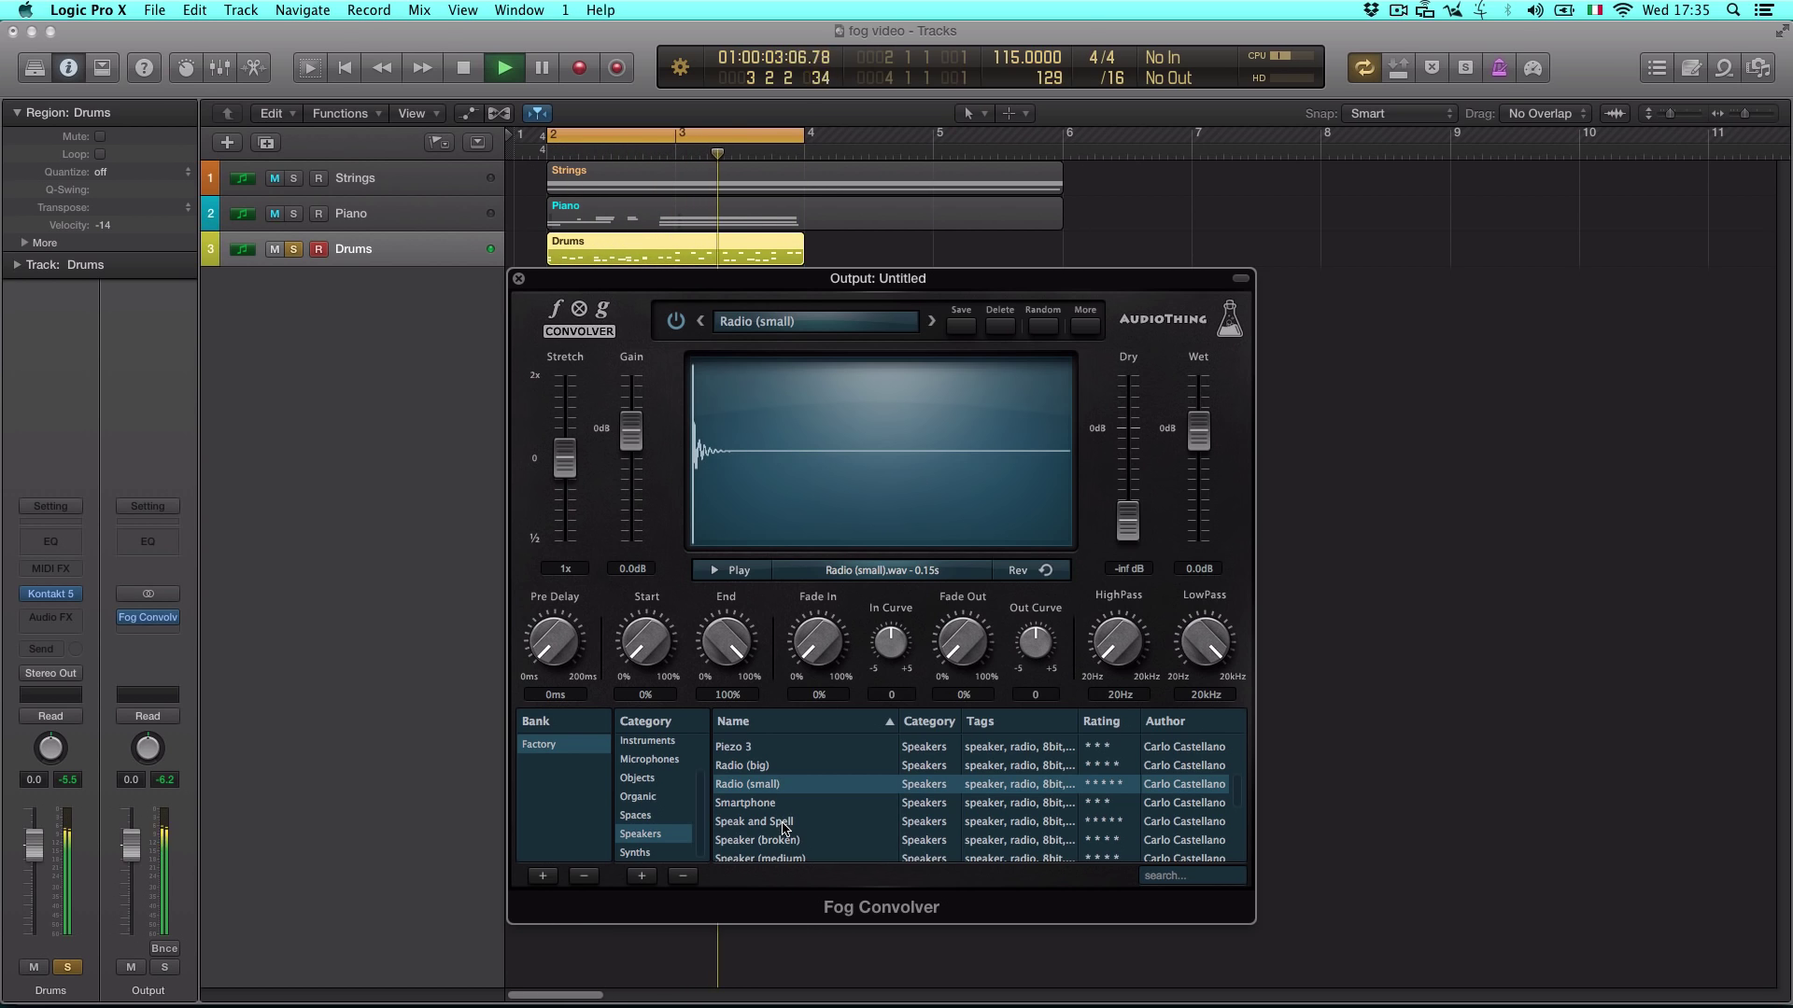
pyautogui.click(783, 823)
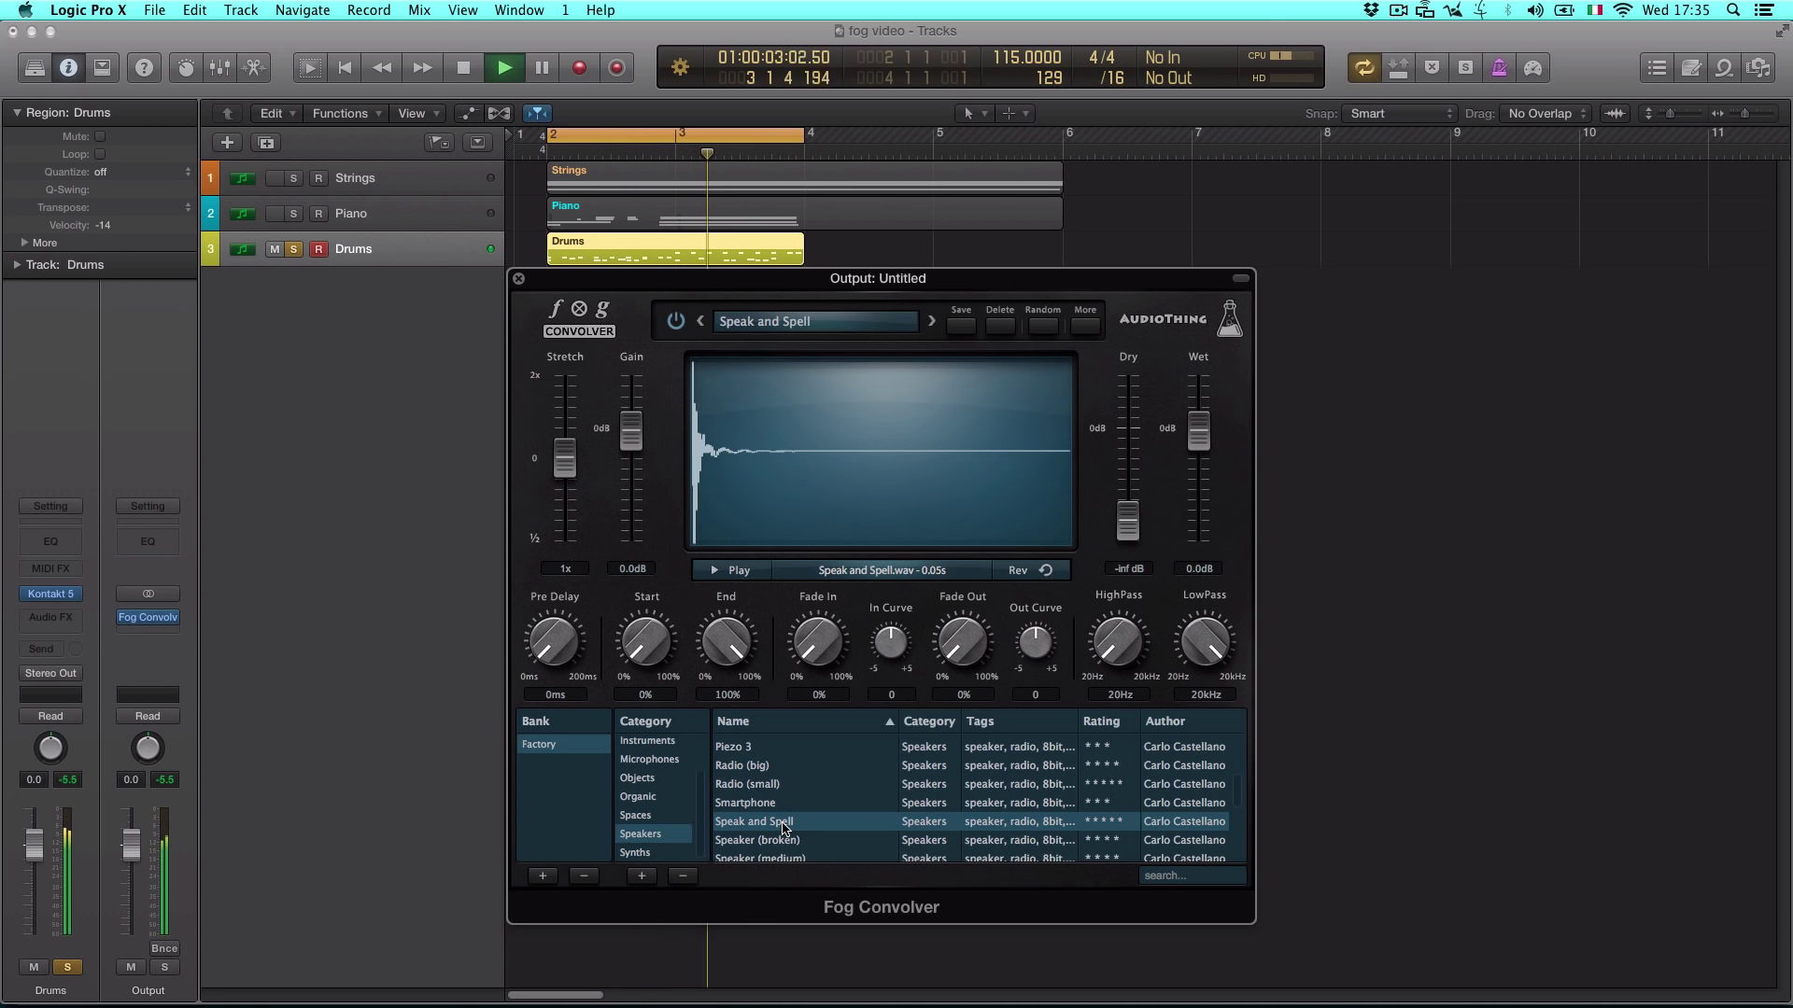
pyautogui.press('space')
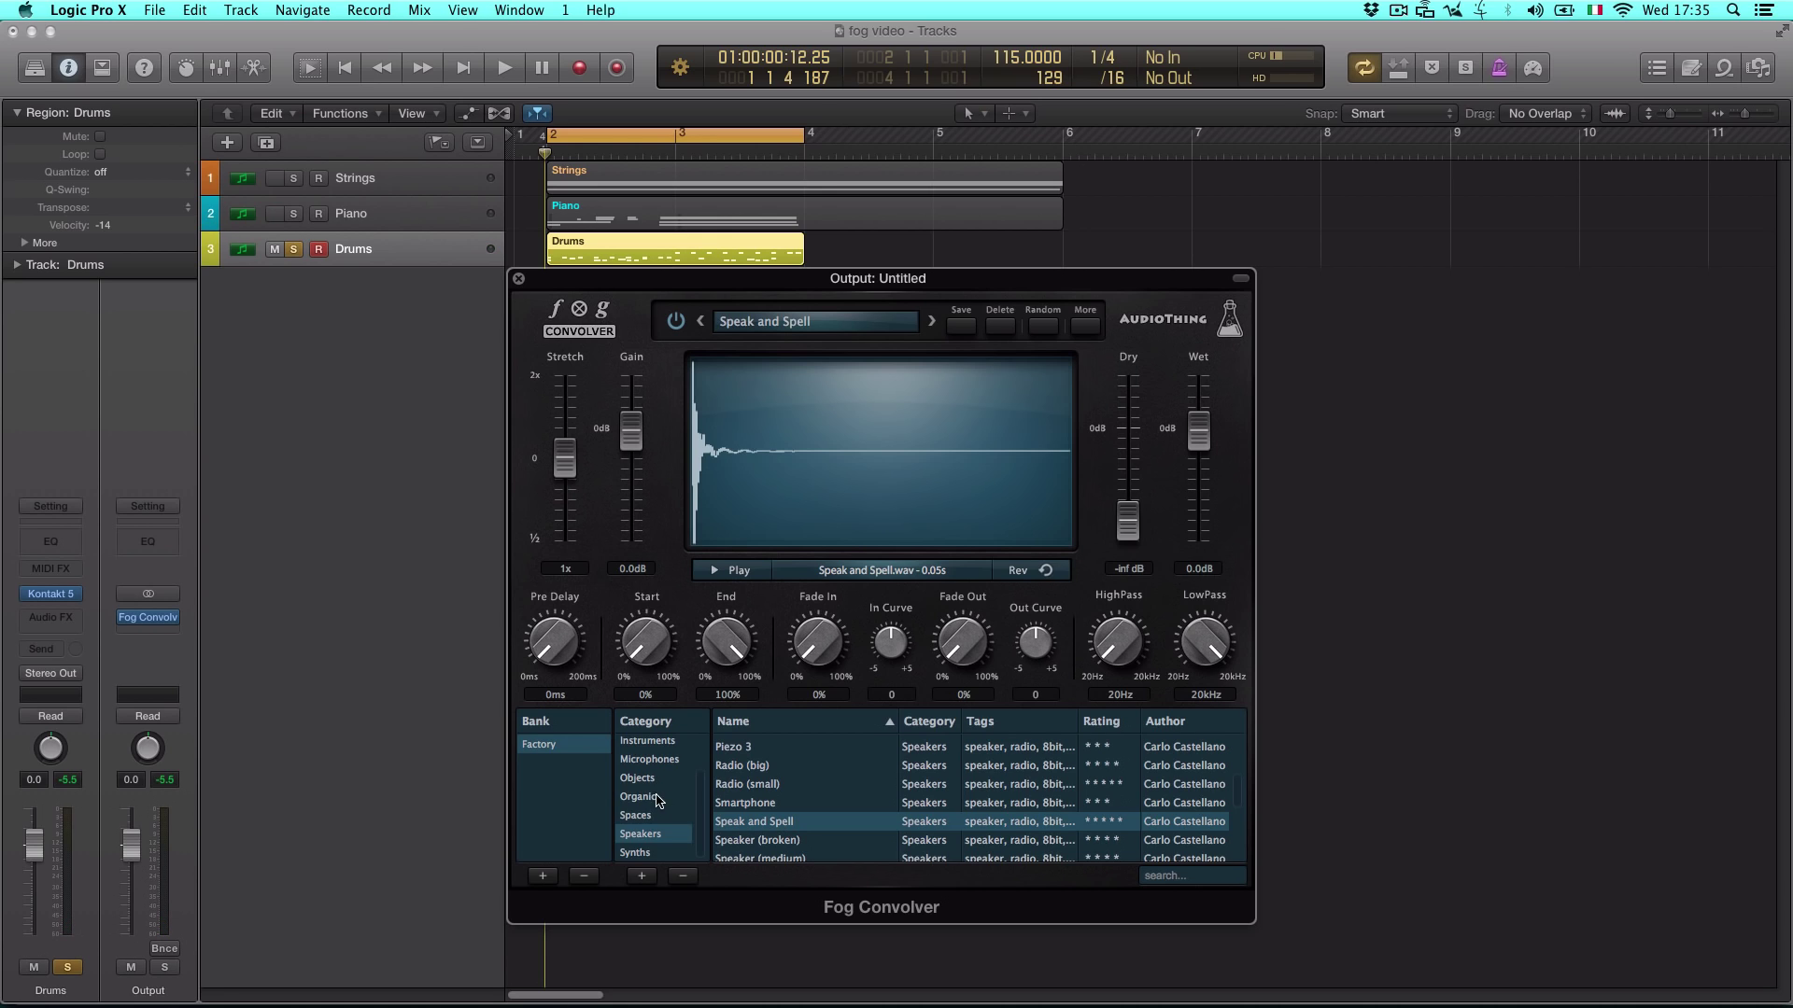
# Load the Designed impulse Moving Wind and play the drums through it
pyautogui.scroll(2, 657, 800)
pyautogui.click(658, 747)
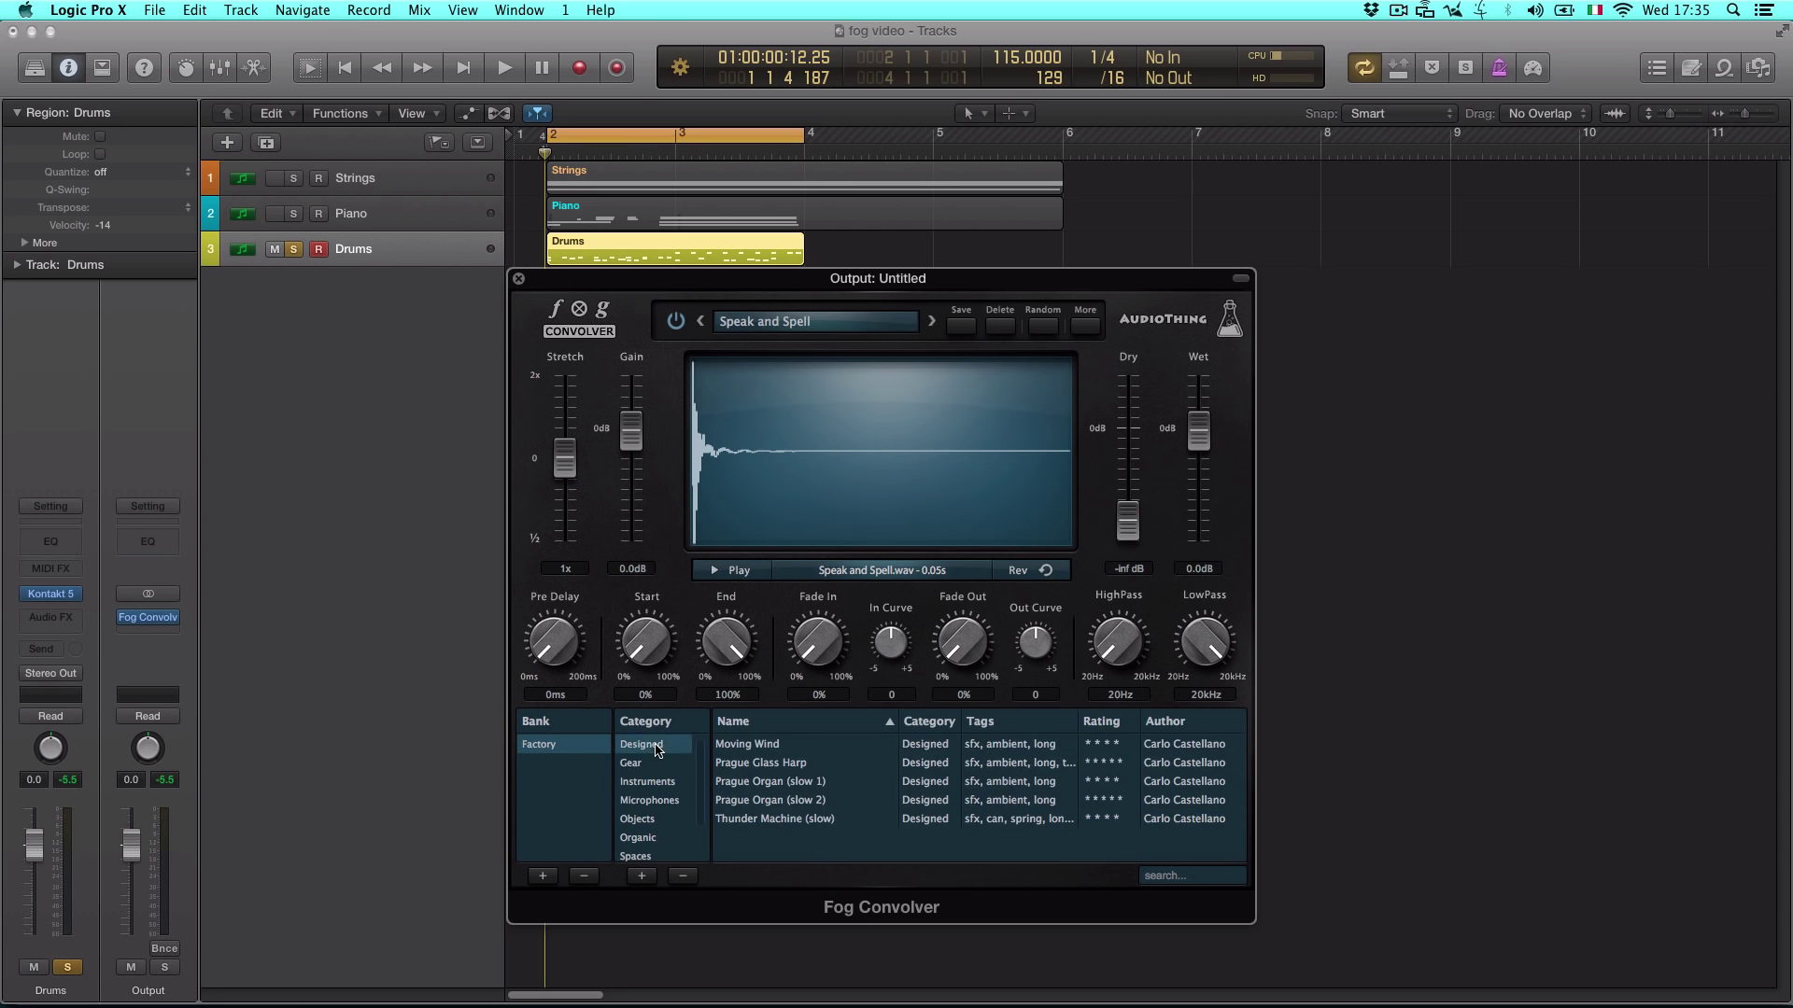
pyautogui.click(759, 745)
pyautogui.click(636, 137)
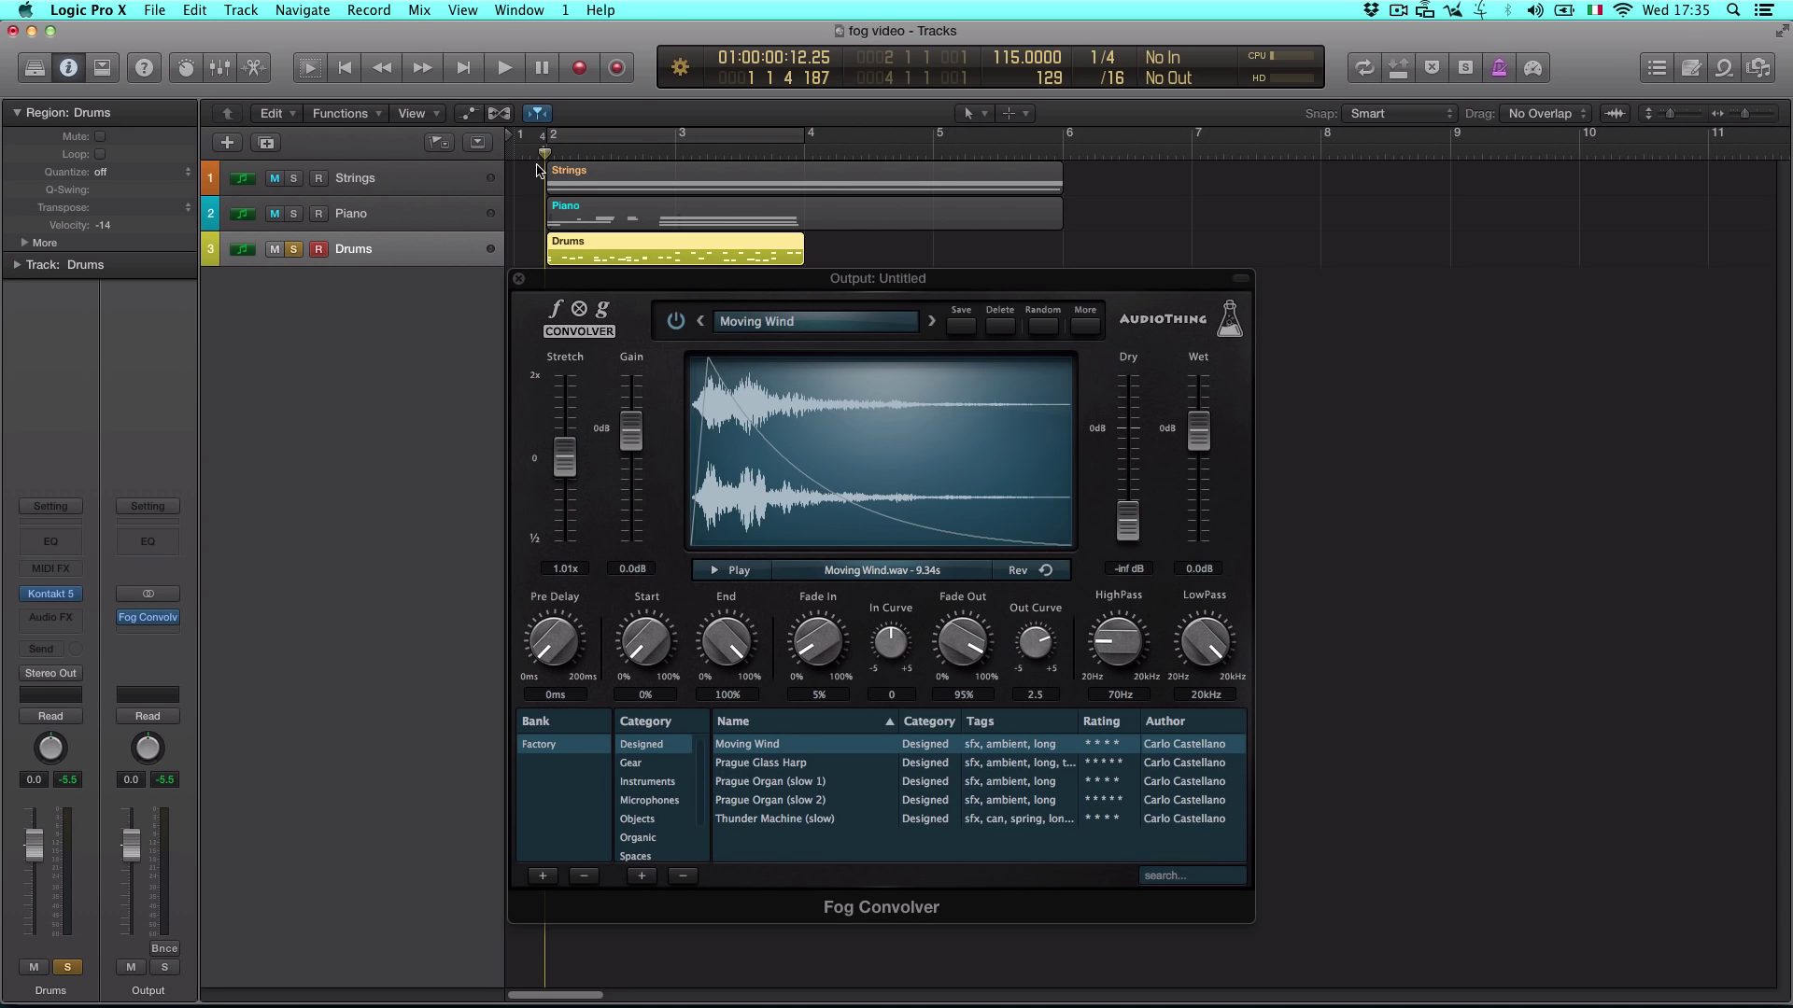
pyautogui.press('space')
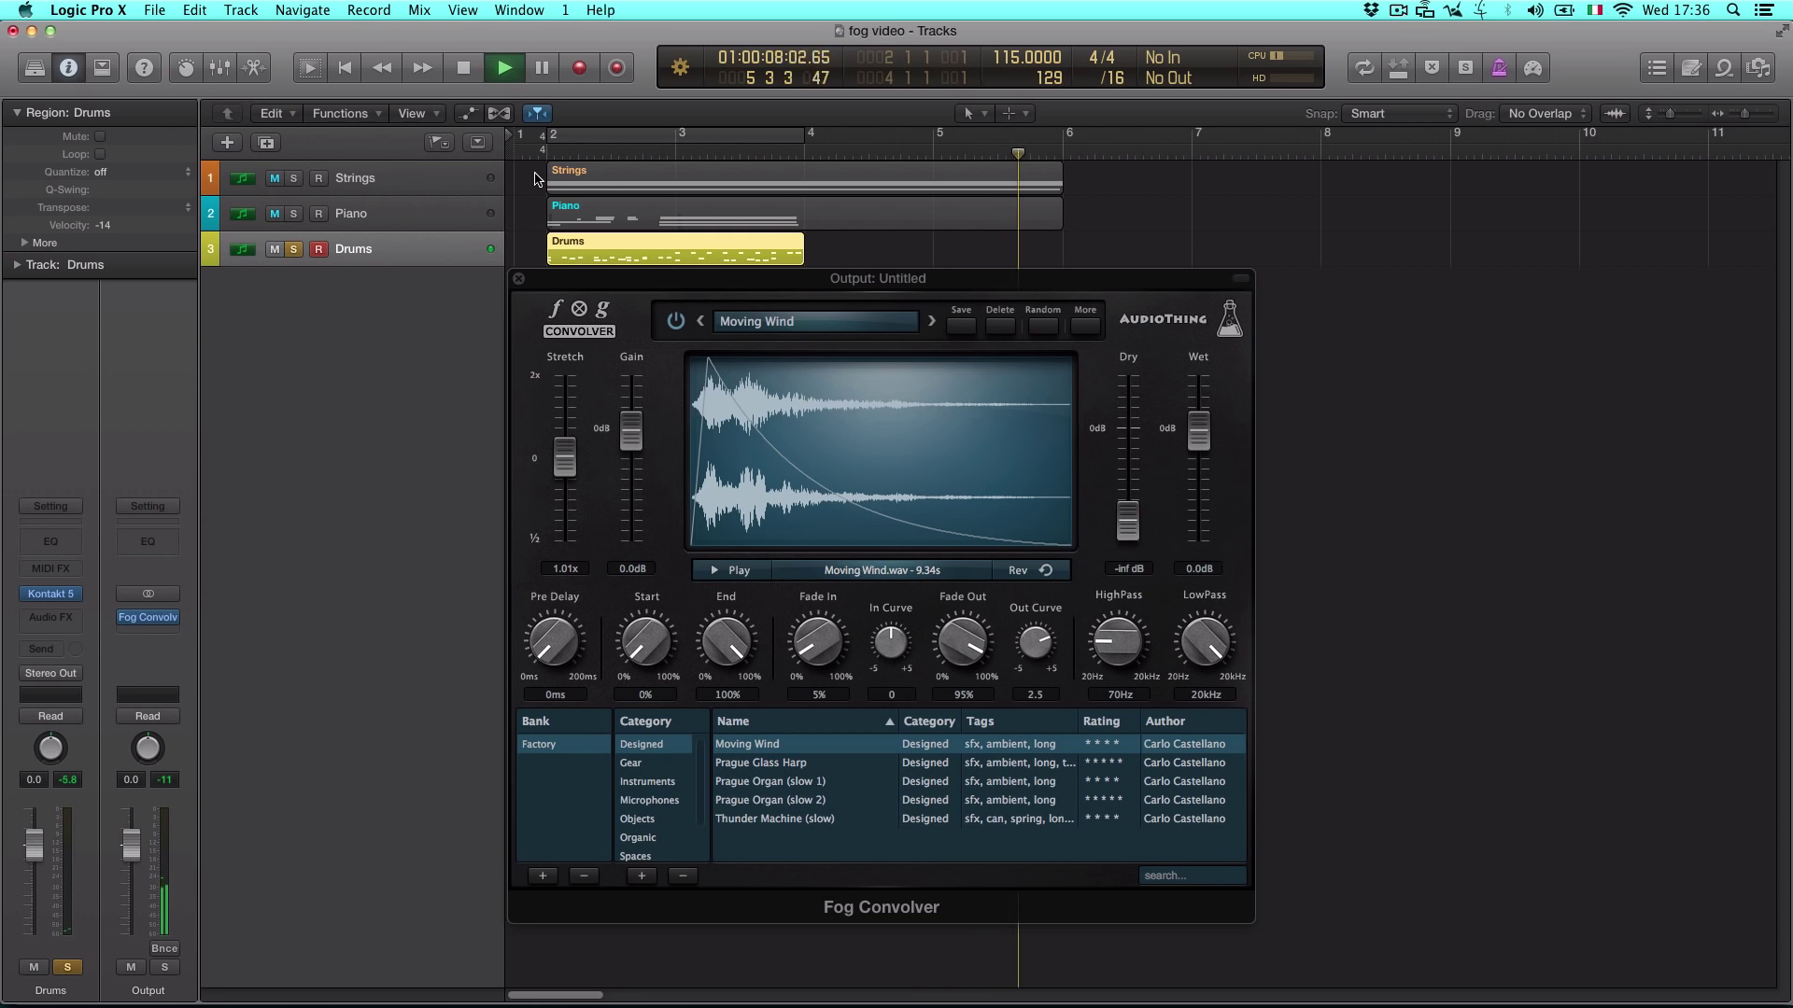
pyautogui.press('space')
# Load Prague Organ (slow 1) and play the drums through it from the start
pyautogui.click(778, 786)
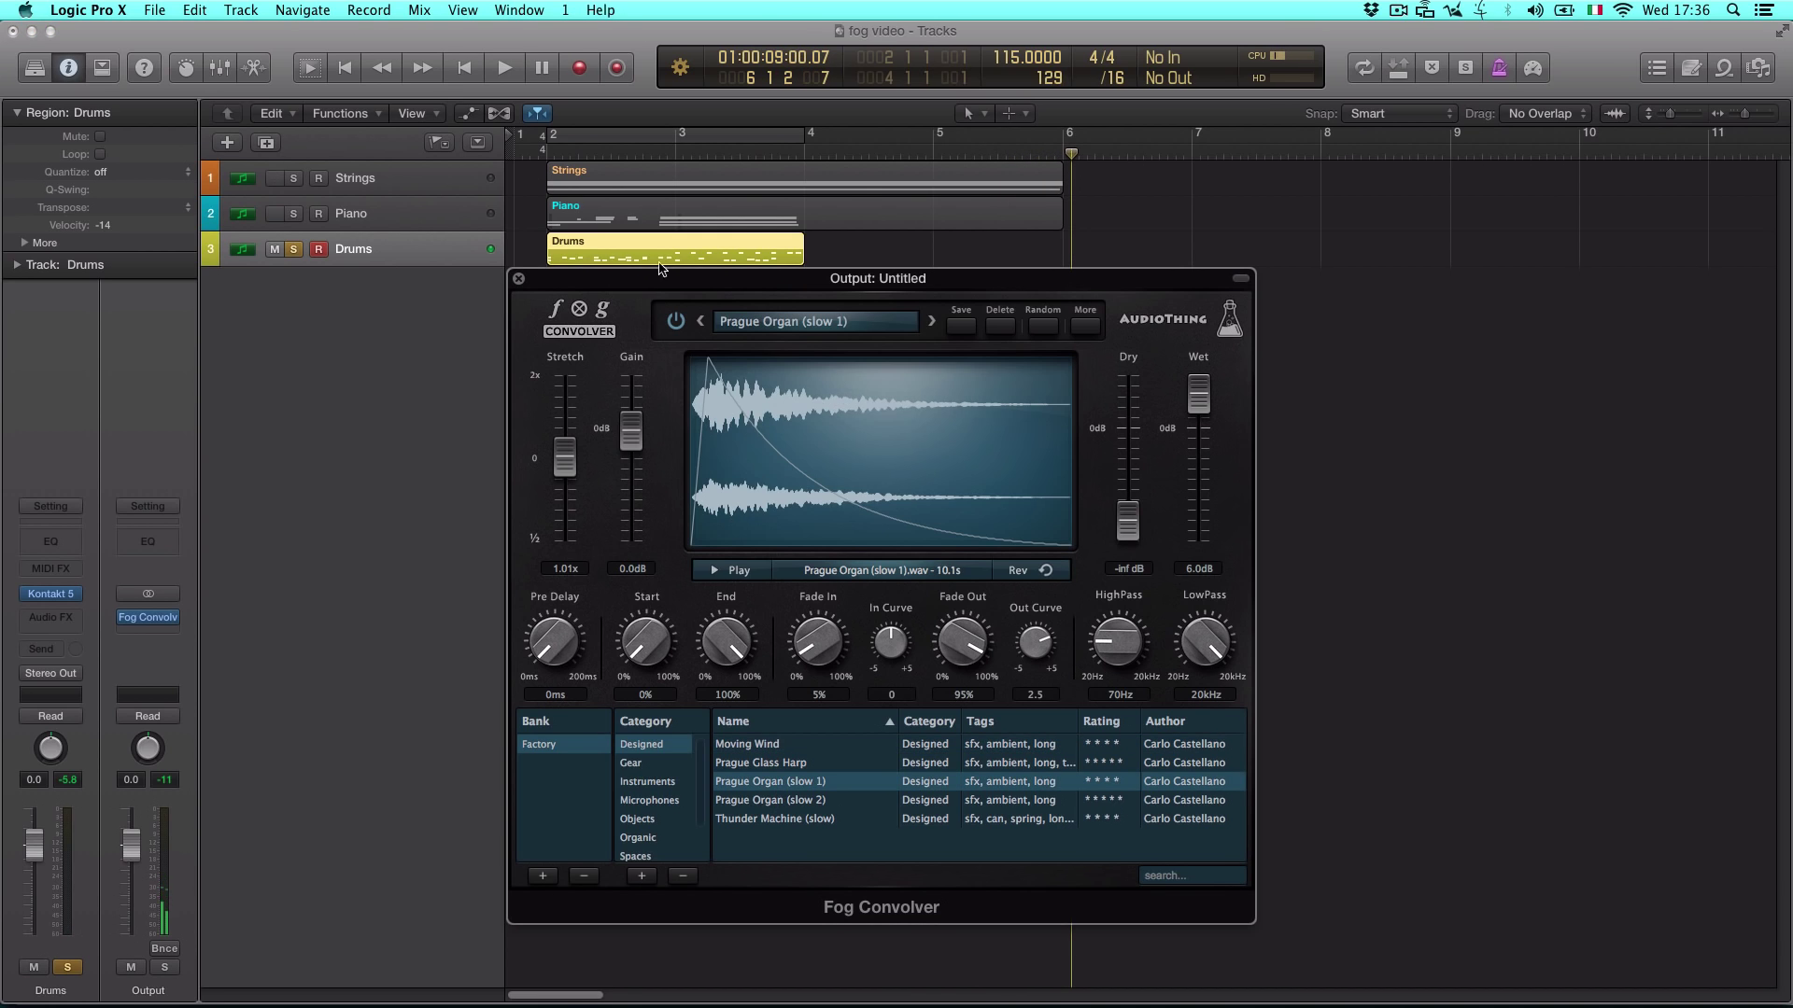
pyautogui.click(532, 156)
pyautogui.press('space')
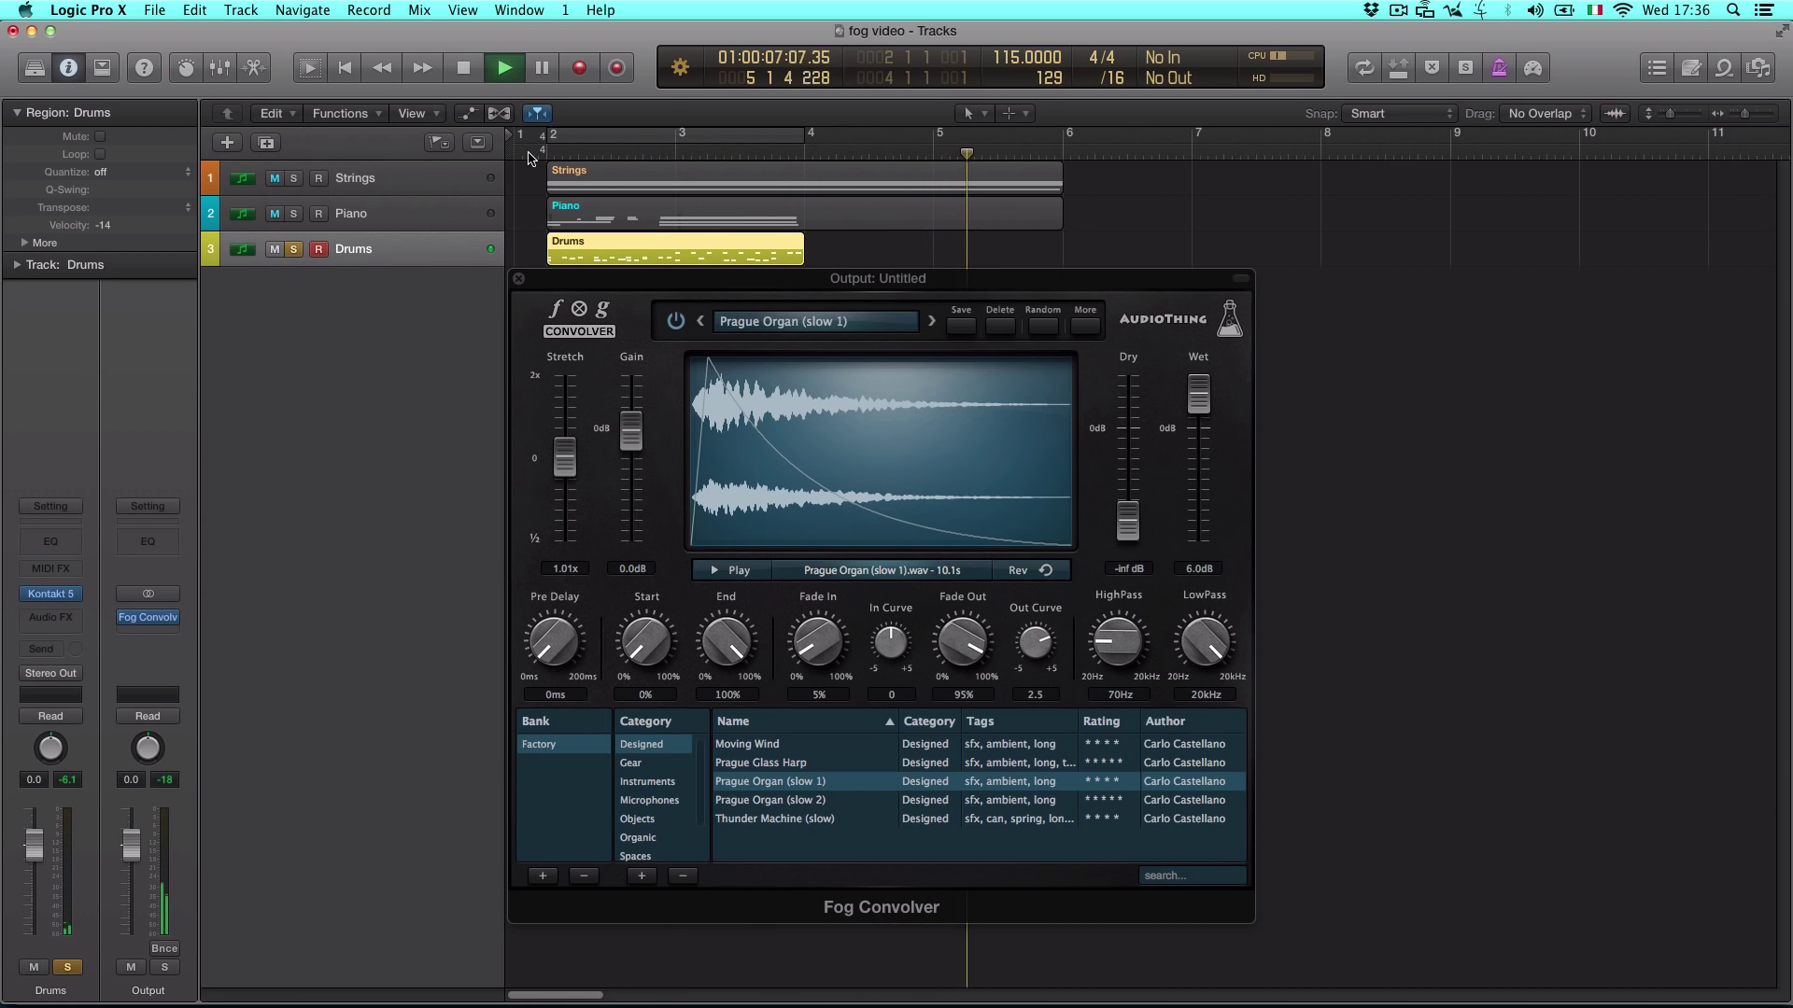
pyautogui.press('space')
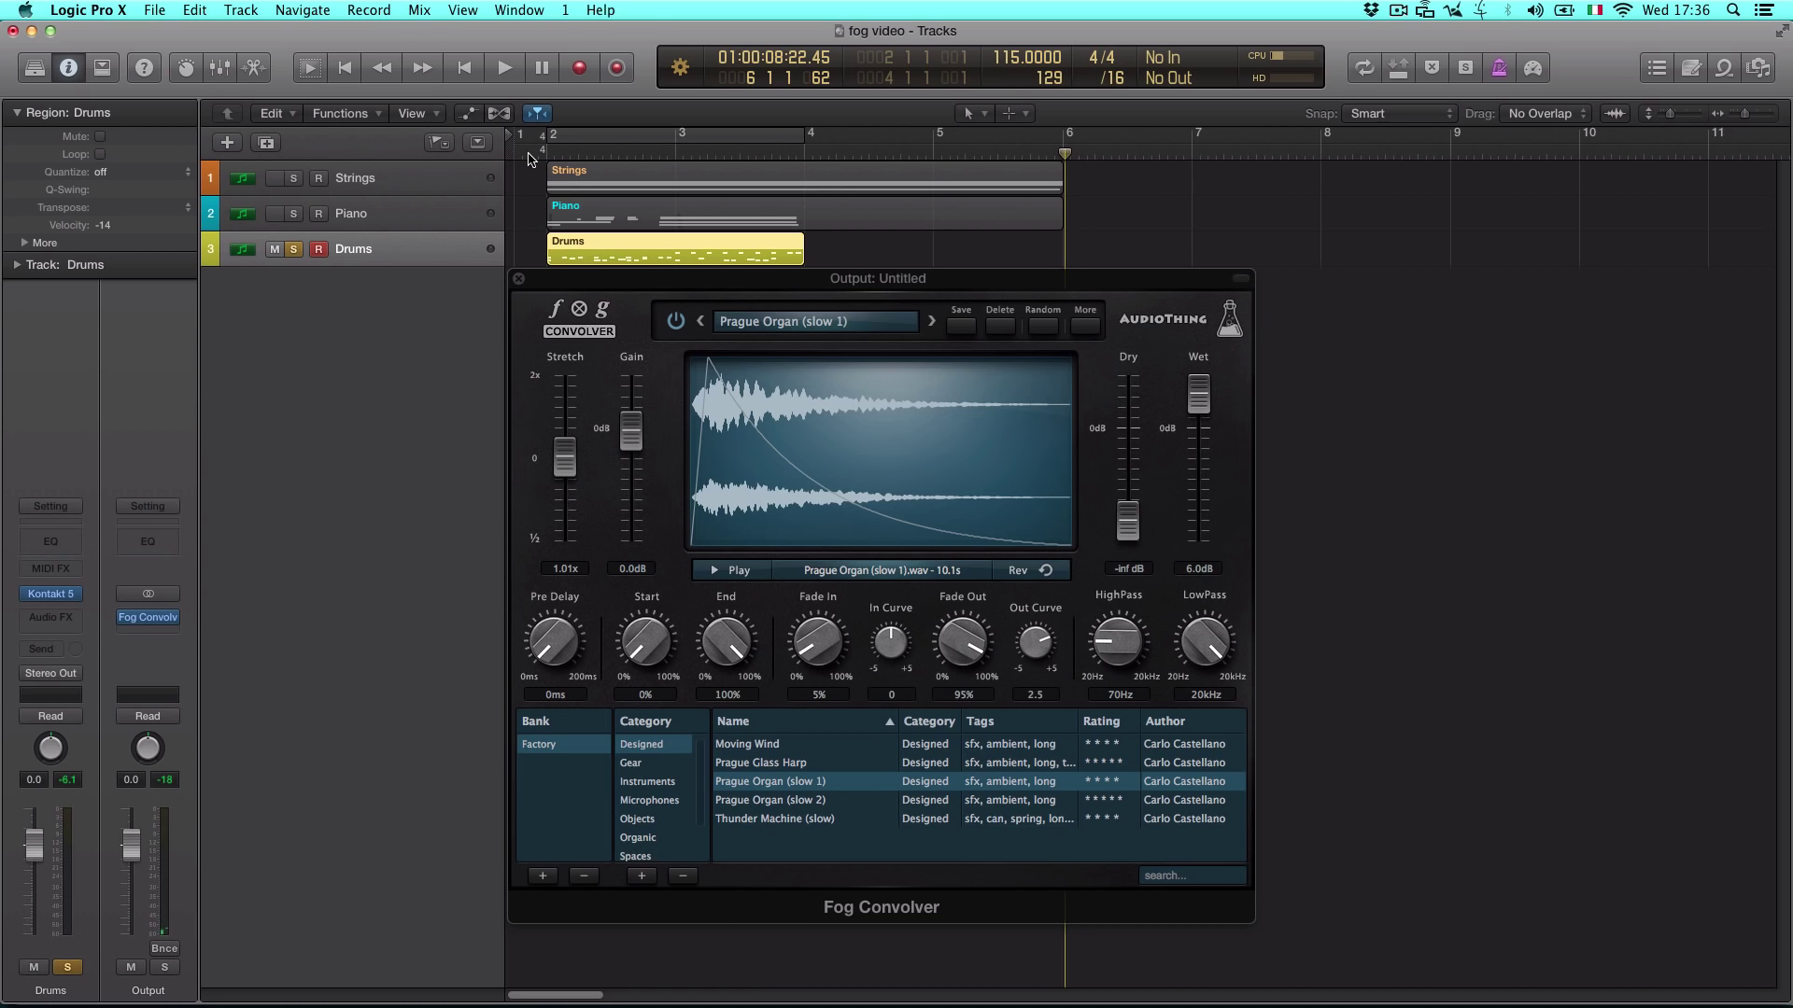
# Solo Piano, unsolo Drums, and play Piano through Synths' Analog Modular Synth (pulsing 1)
pyautogui.click(293, 213)
pyautogui.click(293, 250)
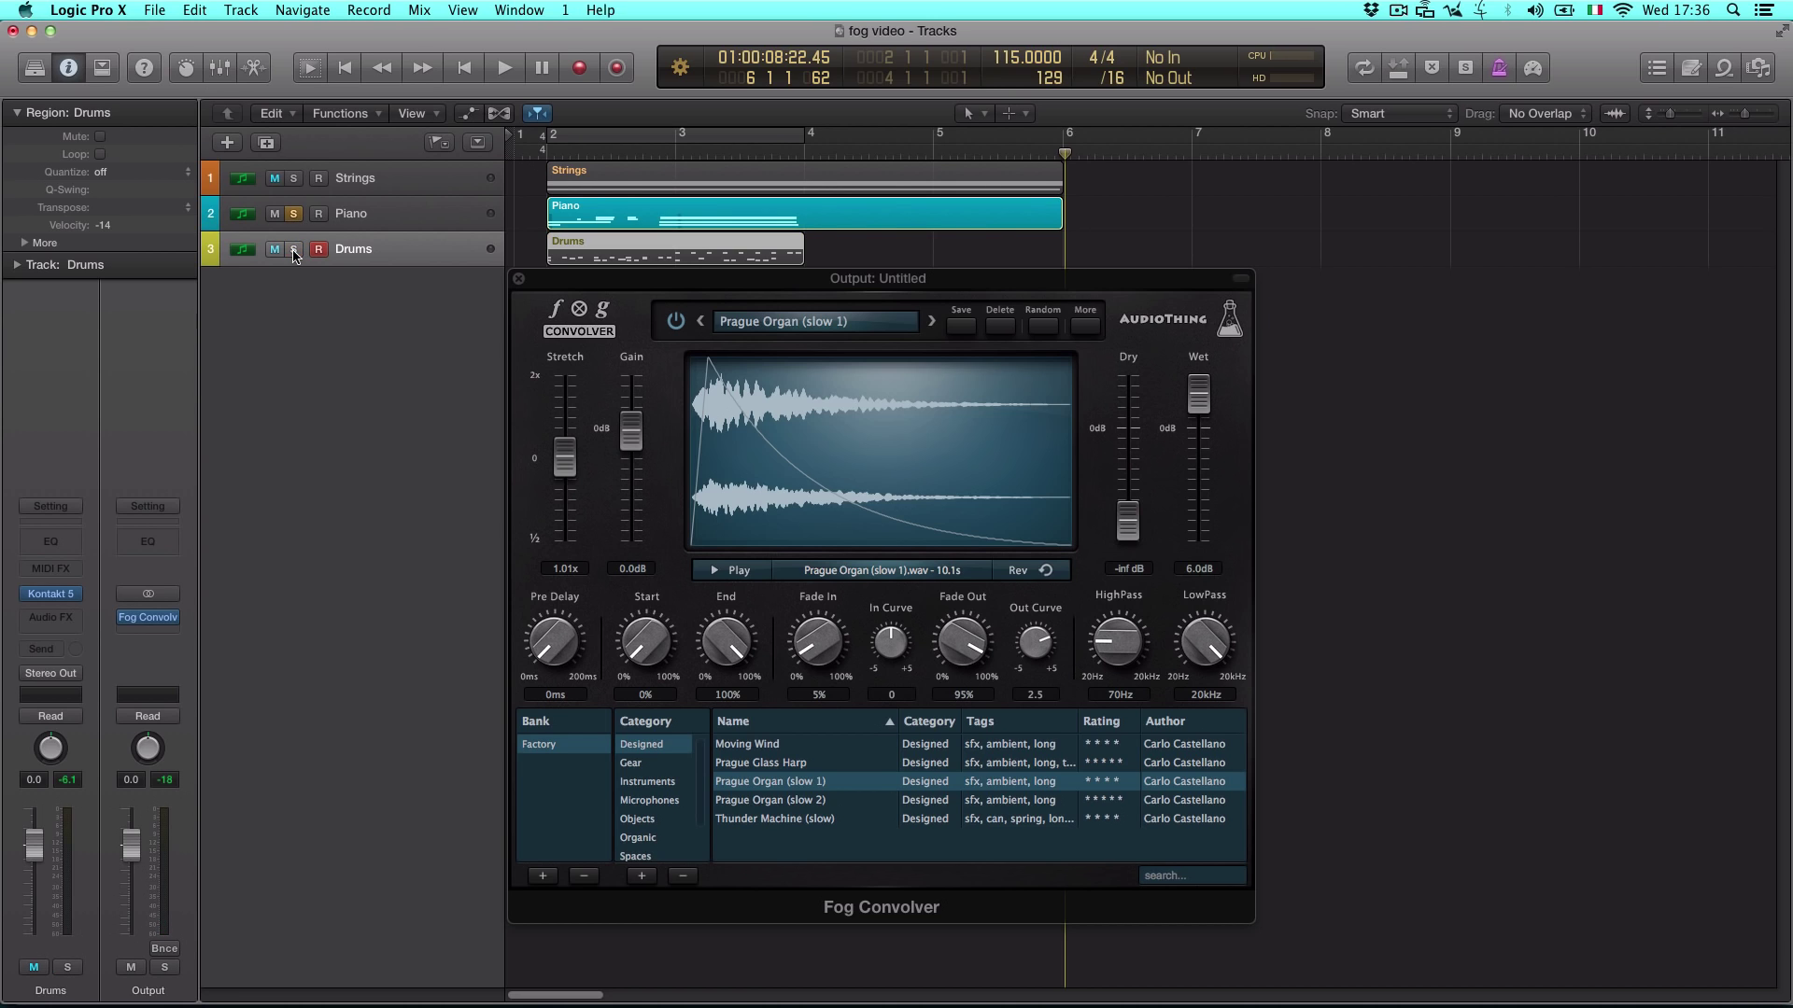
pyautogui.scroll(-2, 651, 787)
pyautogui.click(649, 851)
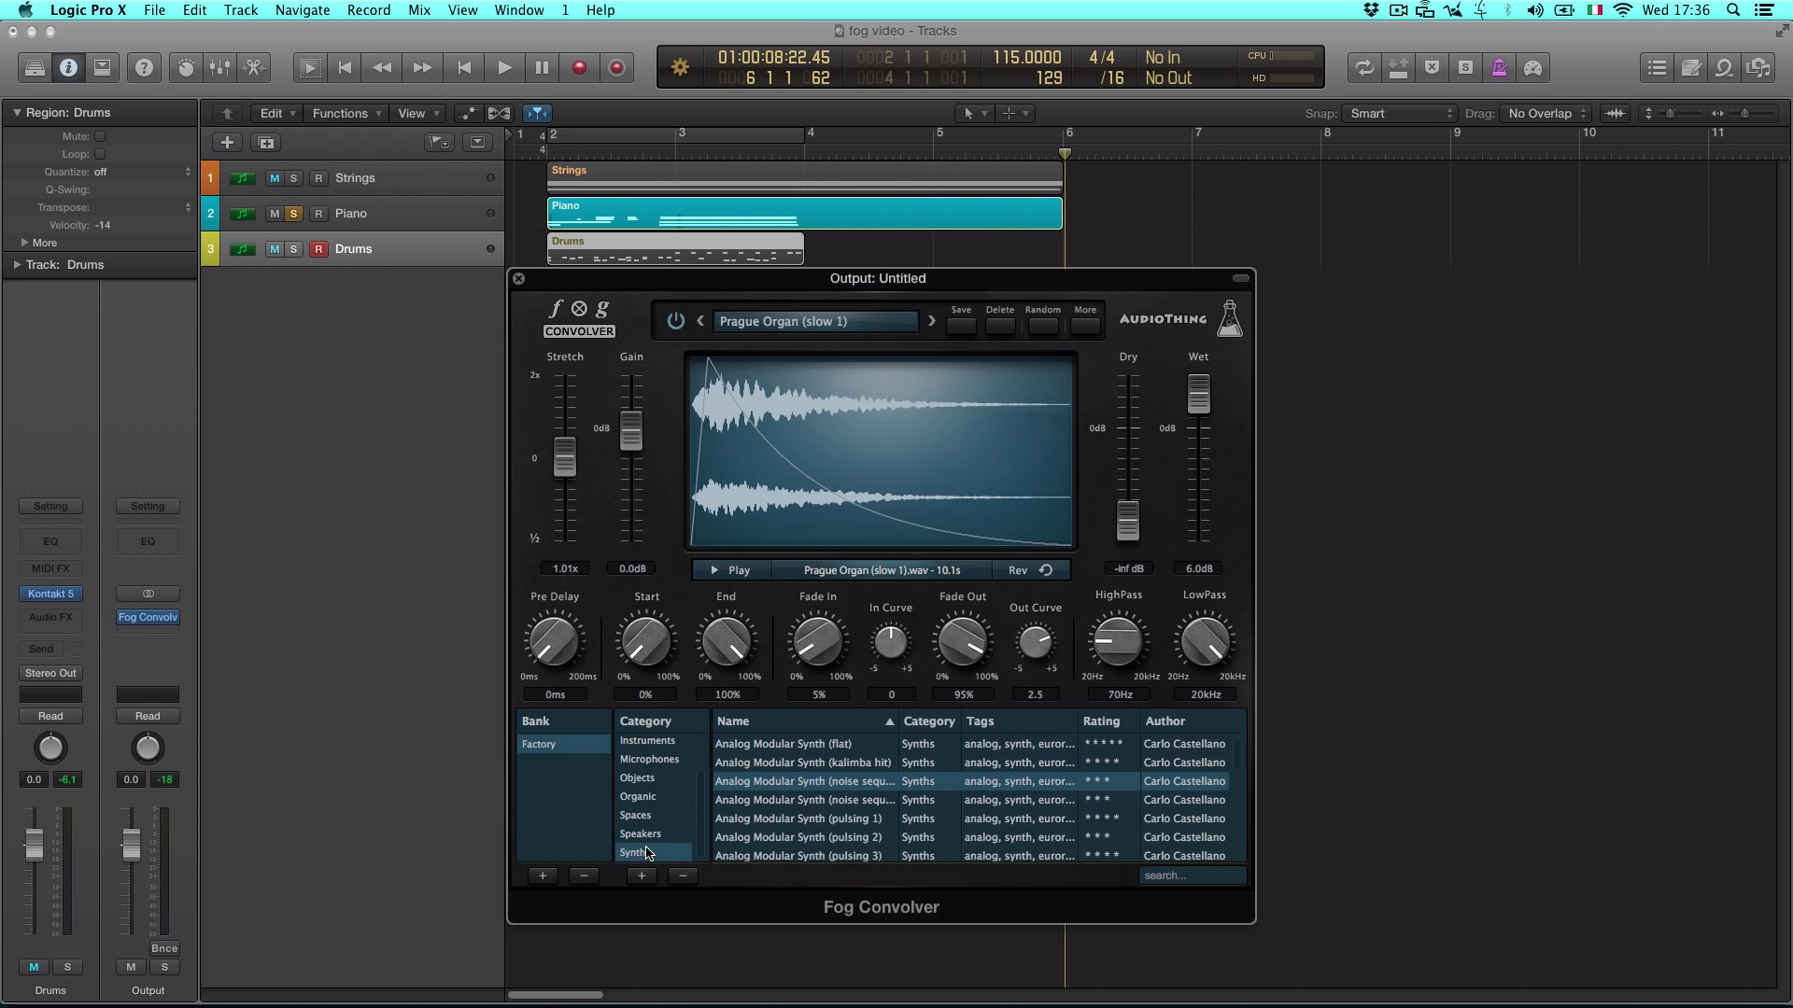
pyautogui.click(787, 821)
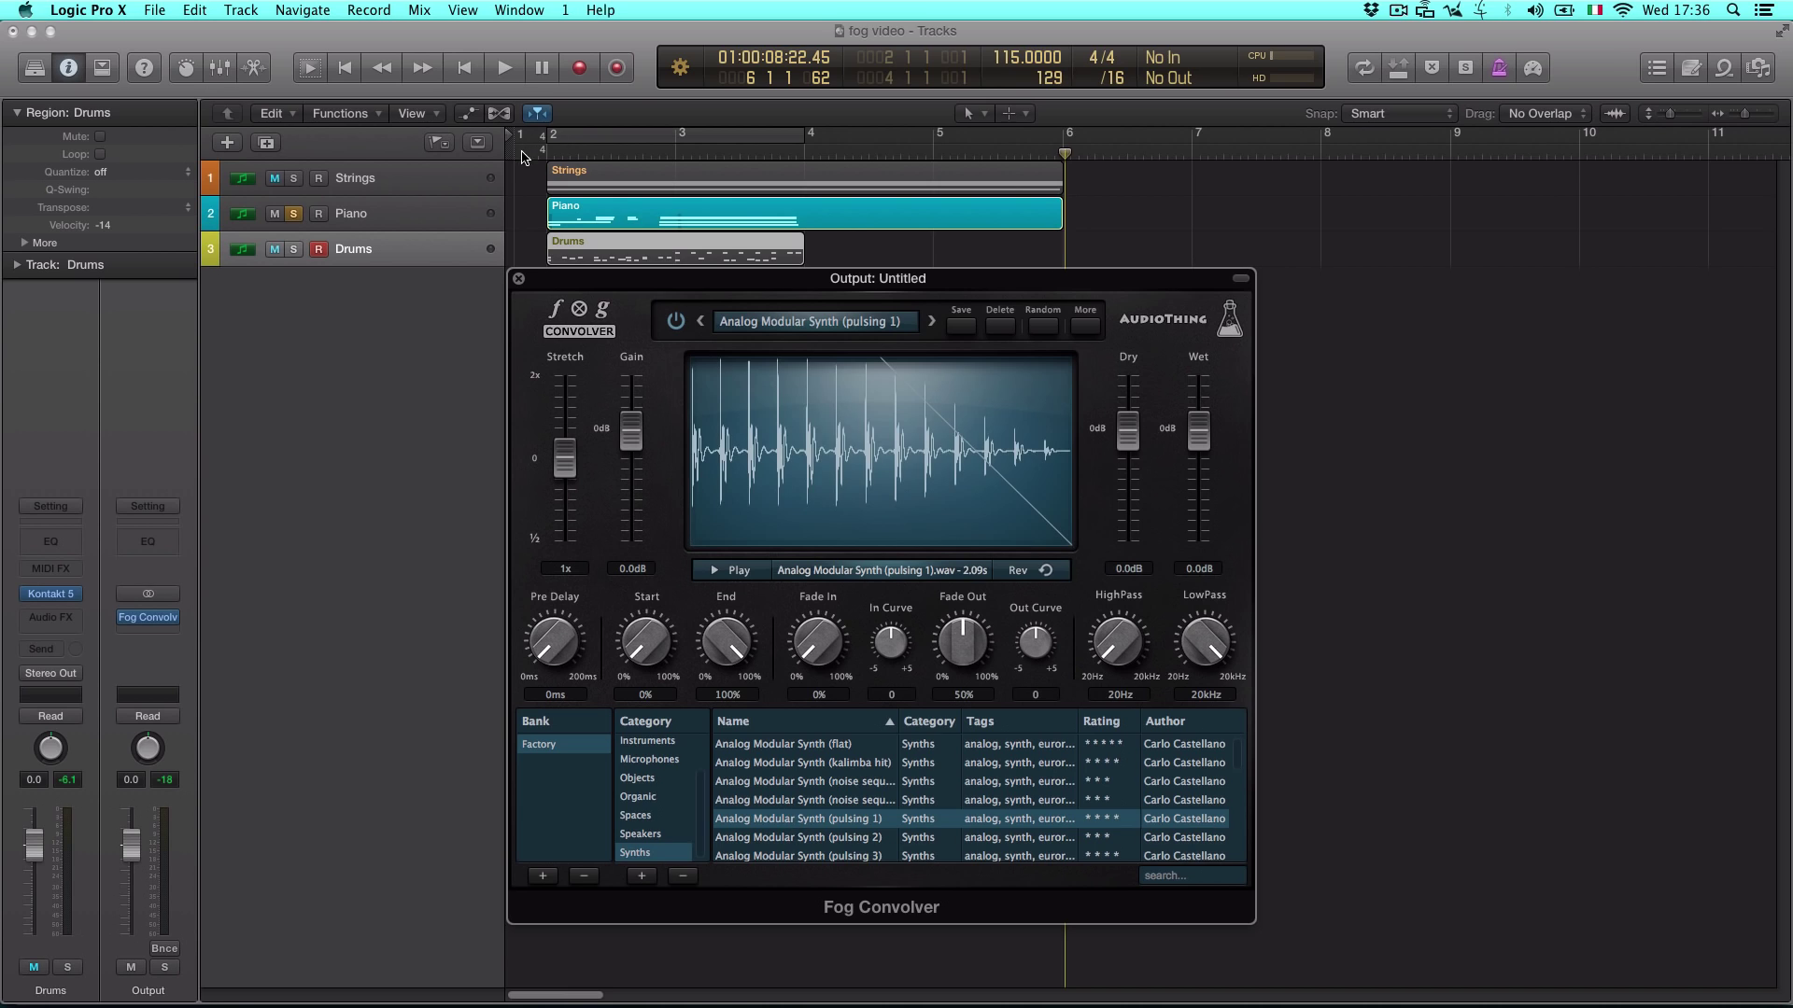
pyautogui.click(523, 155)
pyautogui.click(408, 217)
pyautogui.press('space')
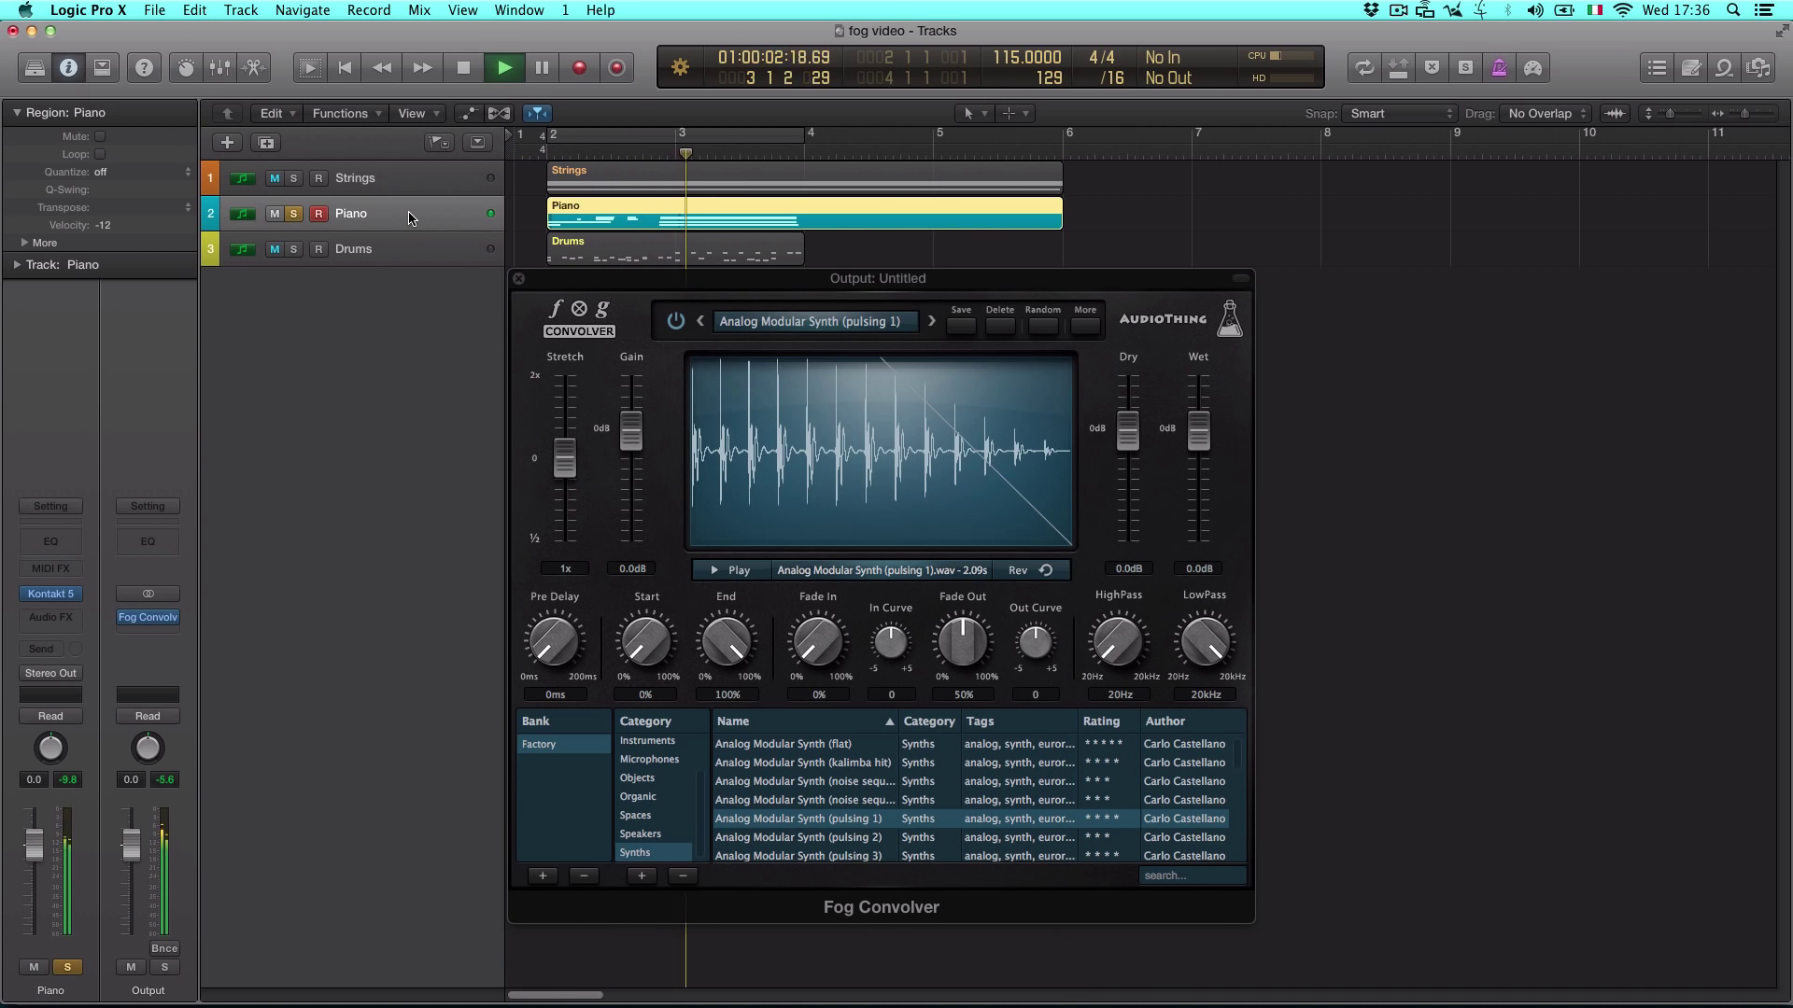
pyautogui.press('space')
# Play the Piano from the start through Analog Modular Synth (under water 1)
pyautogui.scroll(-3, 821, 831)
pyautogui.click(826, 838)
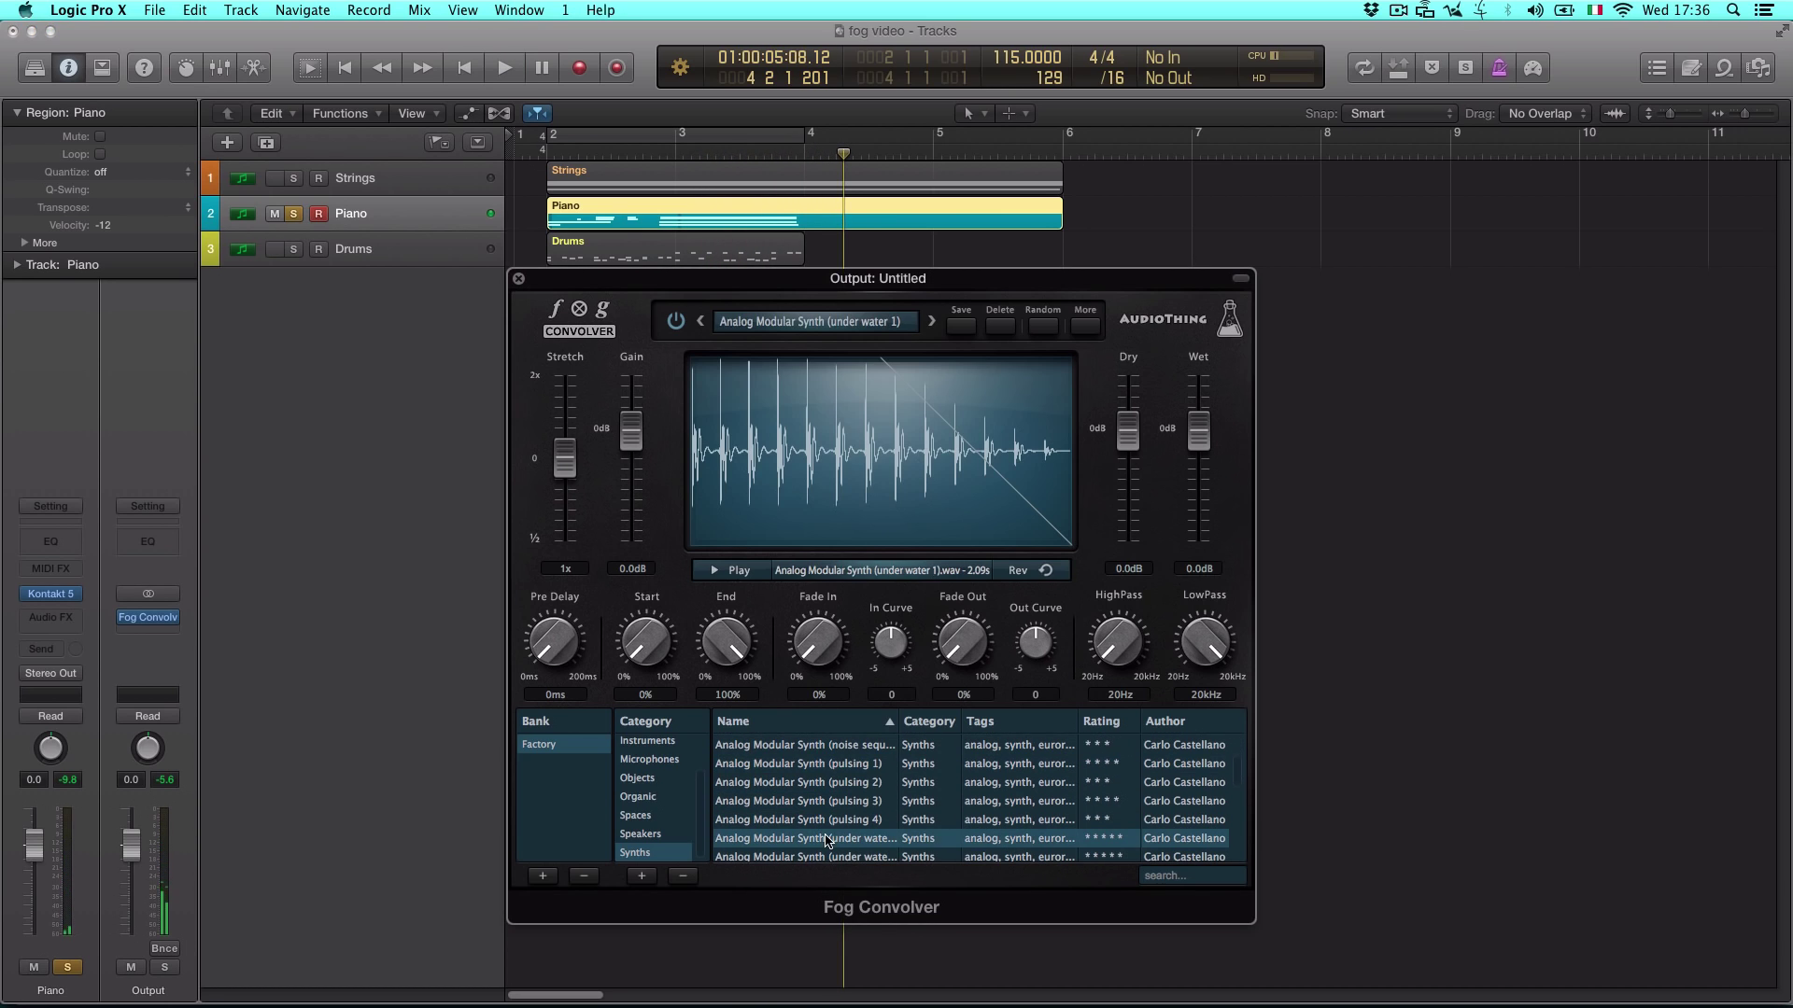
pyautogui.press('Return')
pyautogui.press('space')
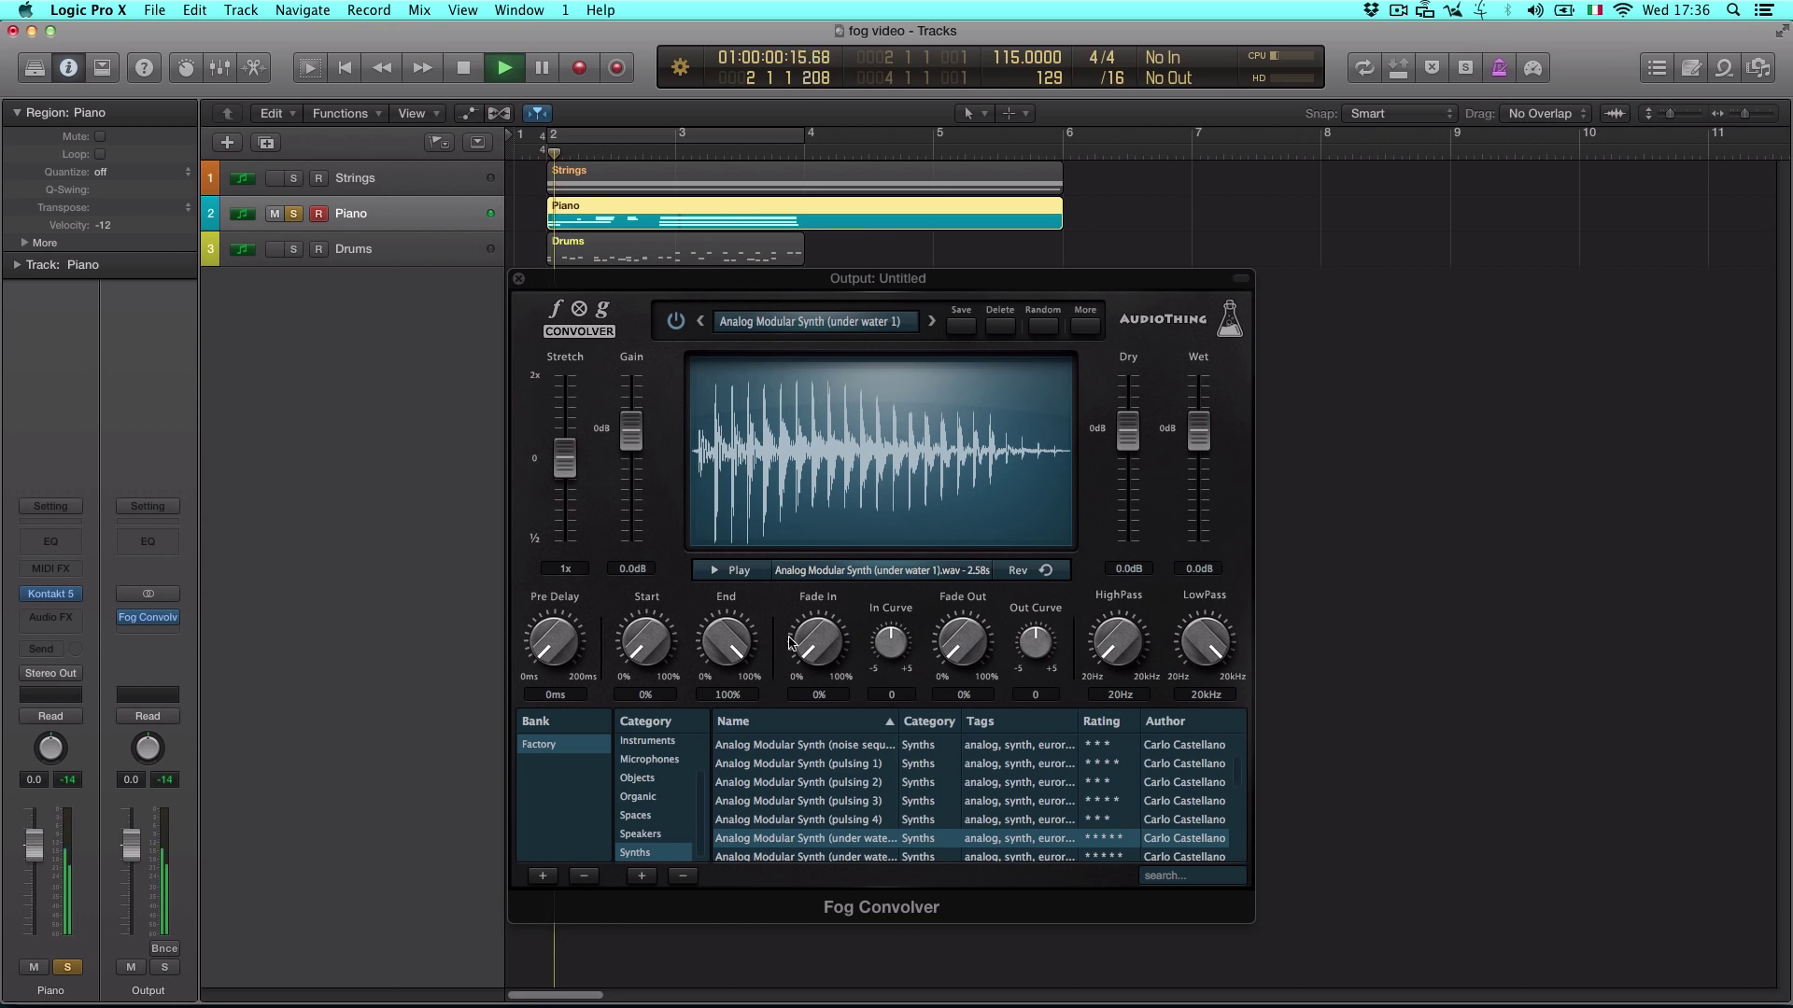
pyautogui.scroll(-2, 820, 781)
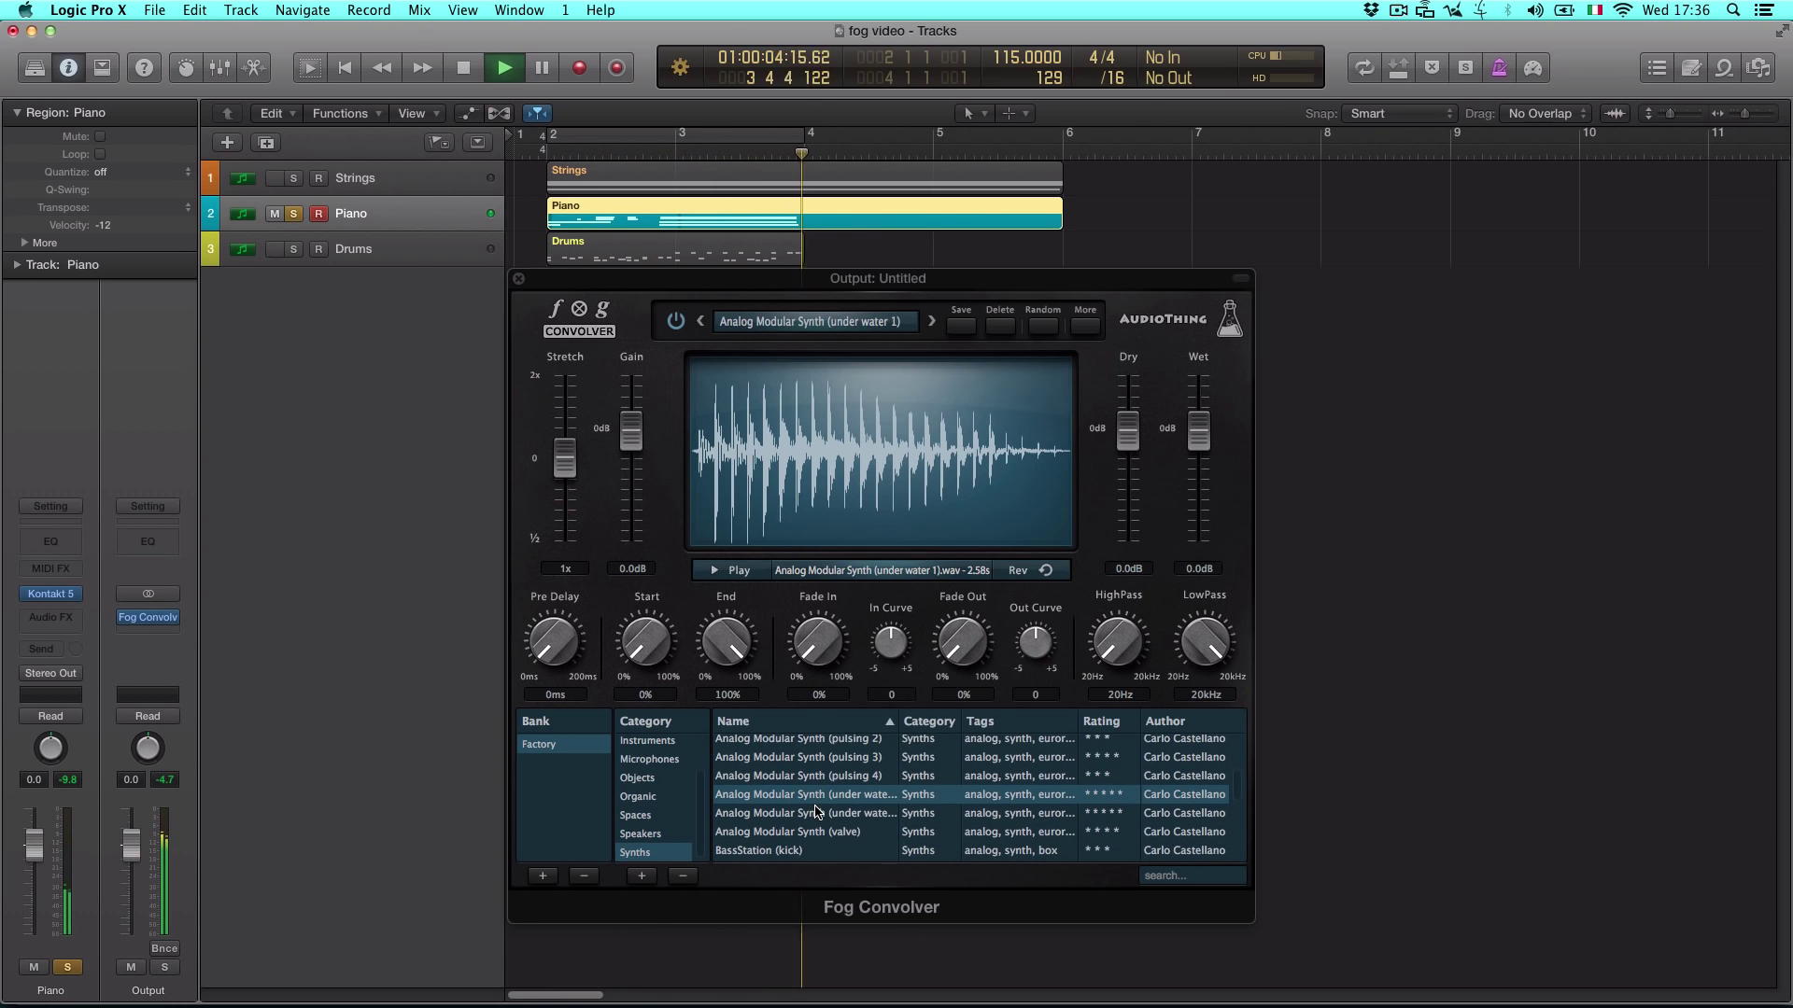
pyautogui.press('space')
# Play the Piano through Analog Modular Synth (under water 2), then load Otamatone
pyautogui.click(819, 813)
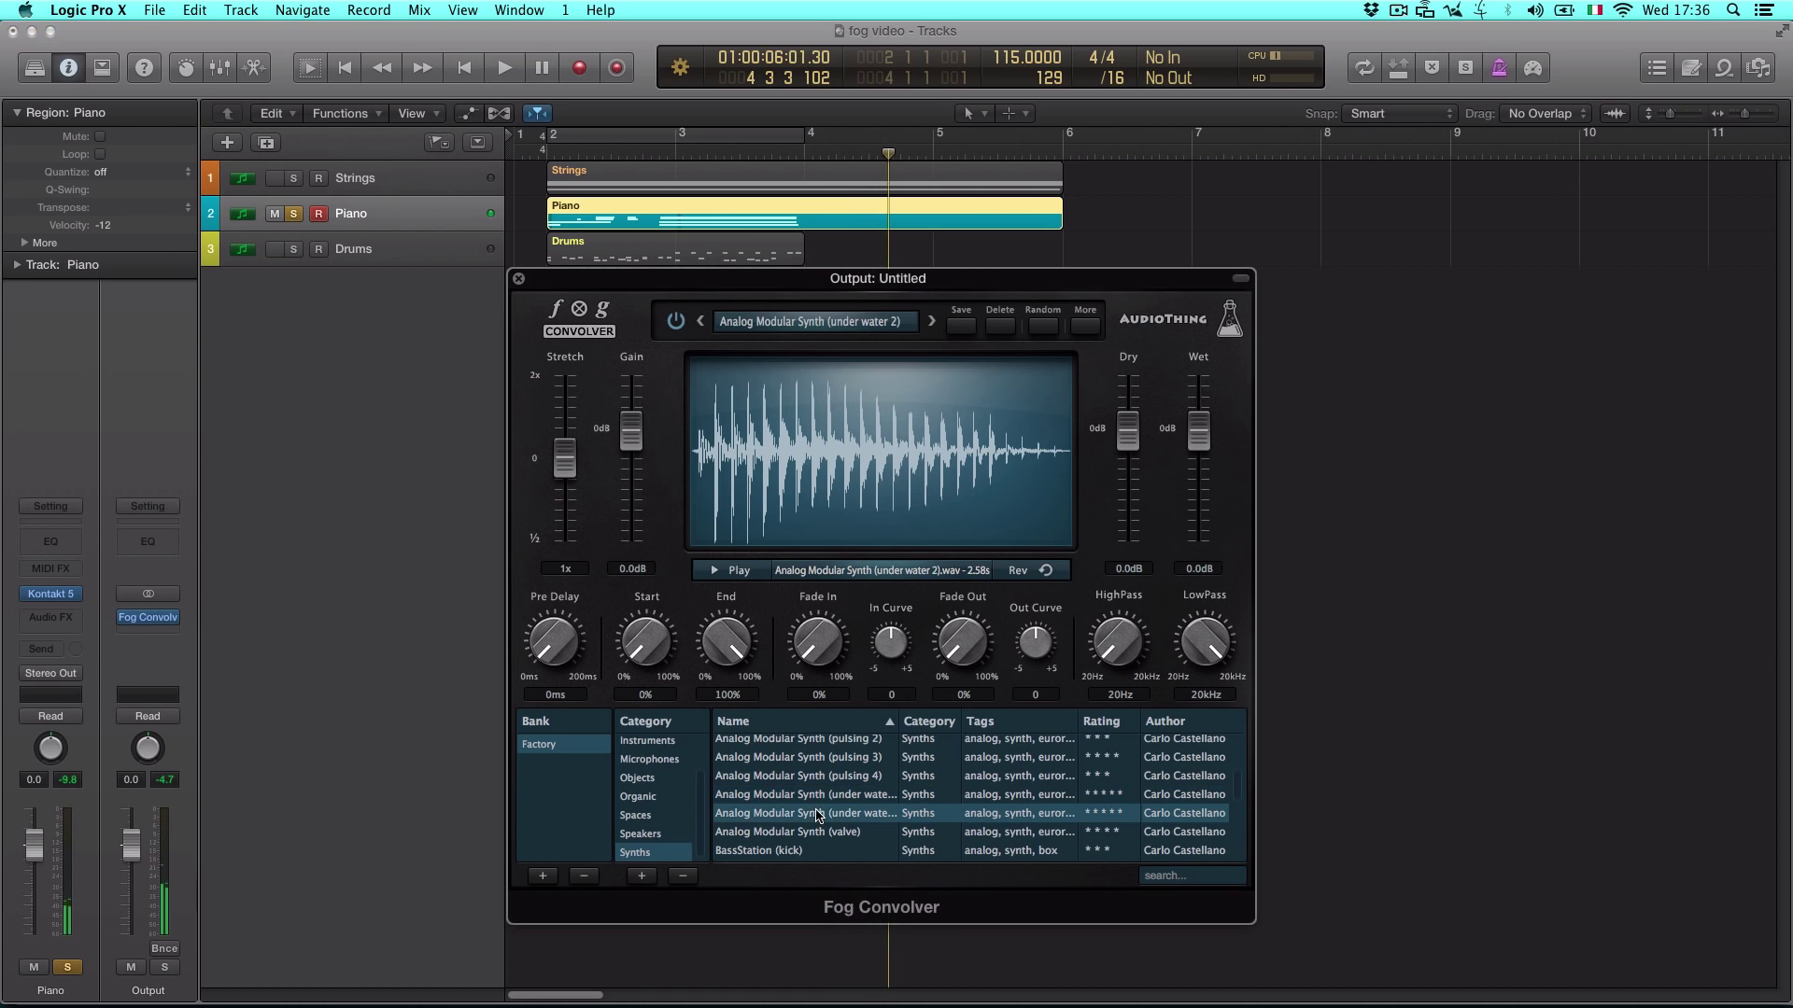
pyautogui.click(521, 156)
pyautogui.press('space')
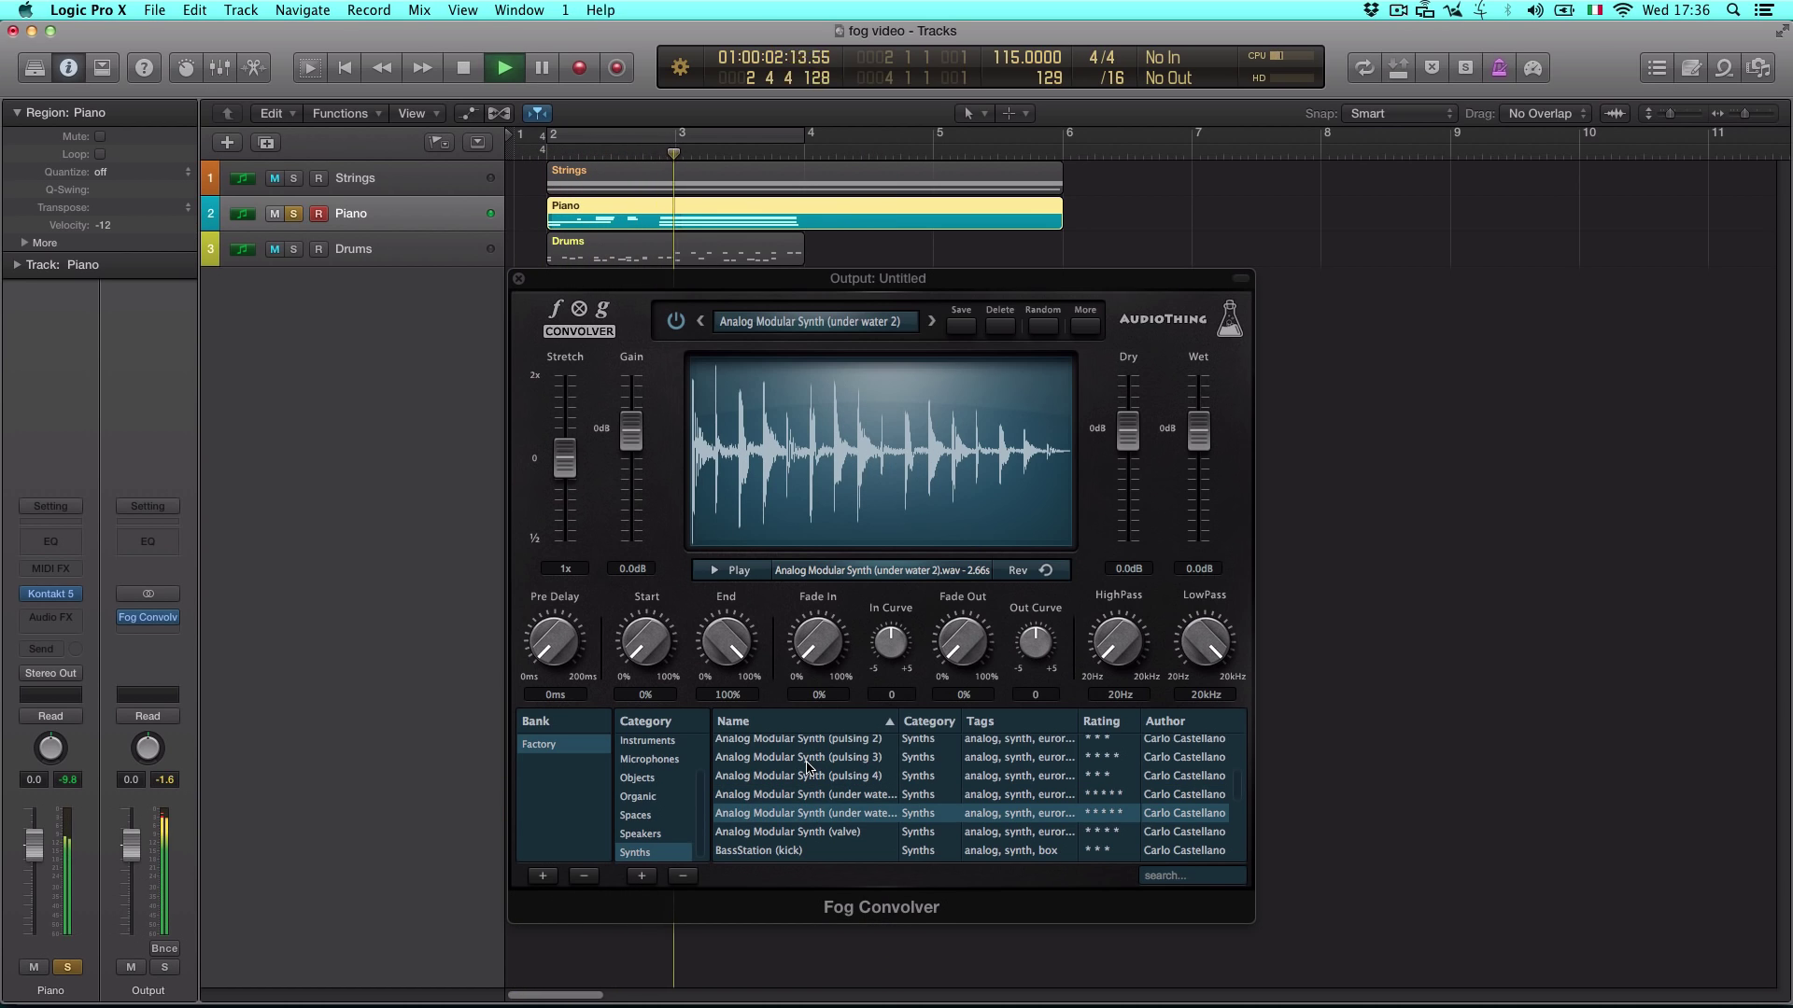
pyautogui.scroll(-3, 808, 766)
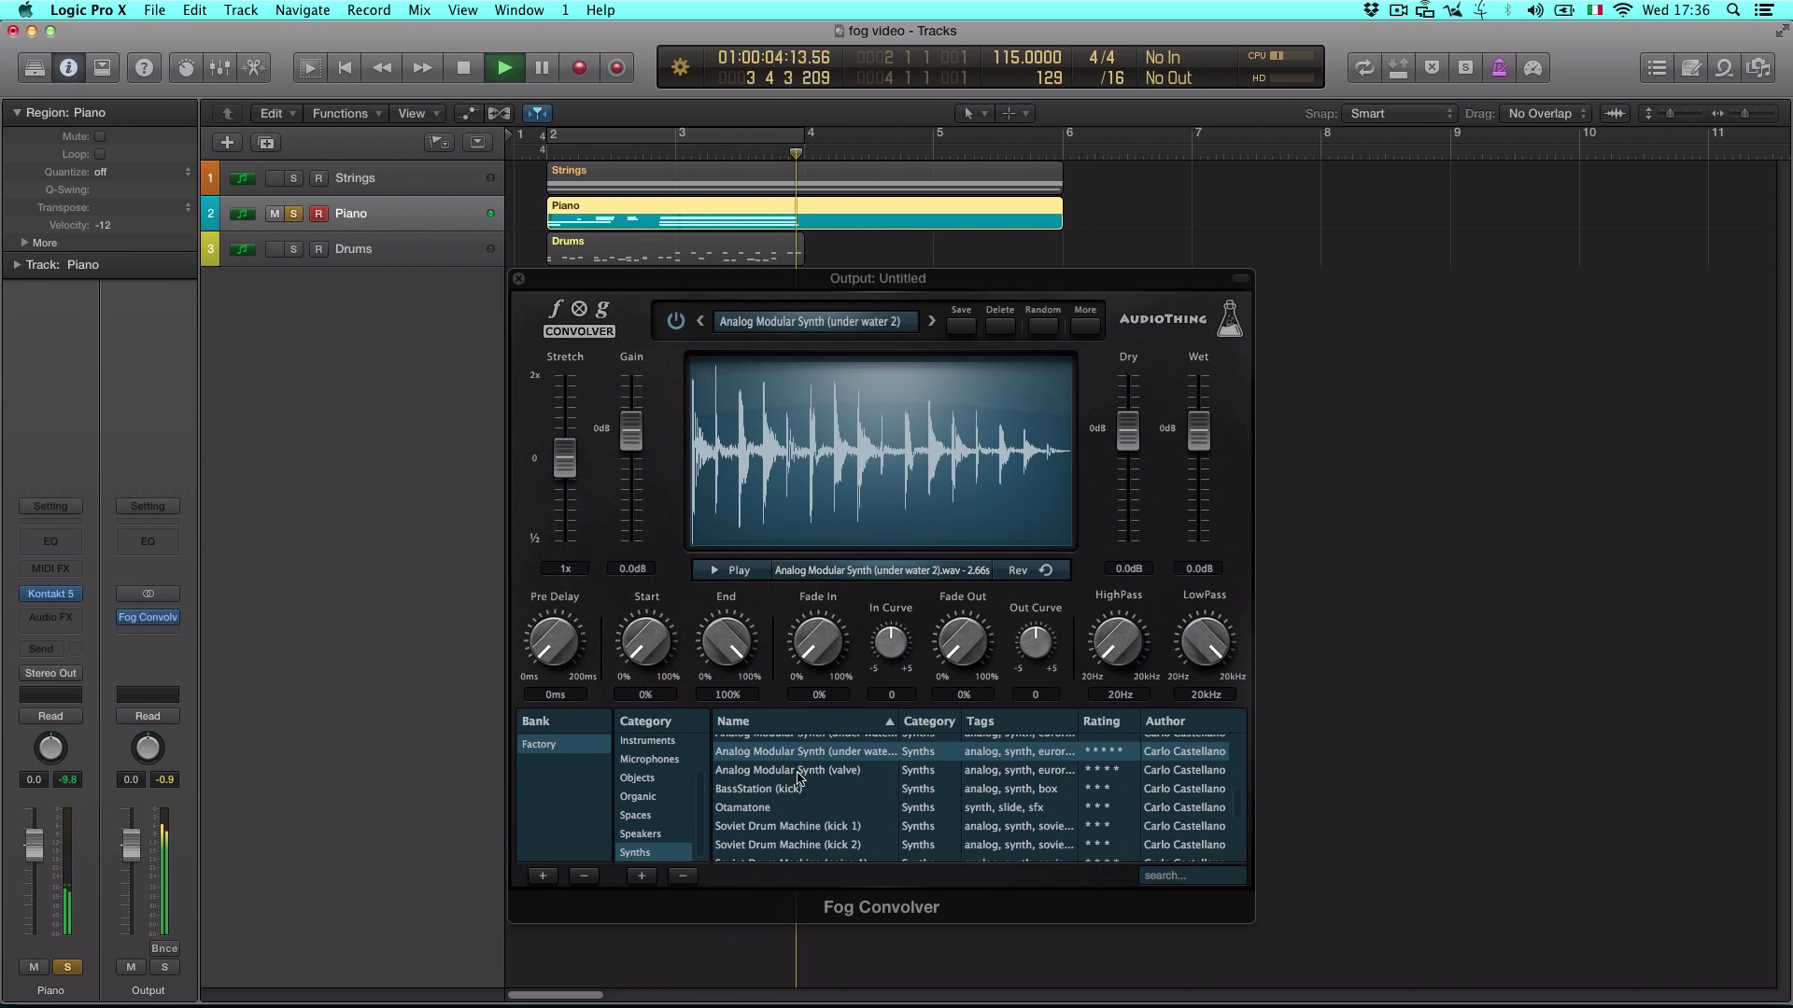
pyautogui.press('space')
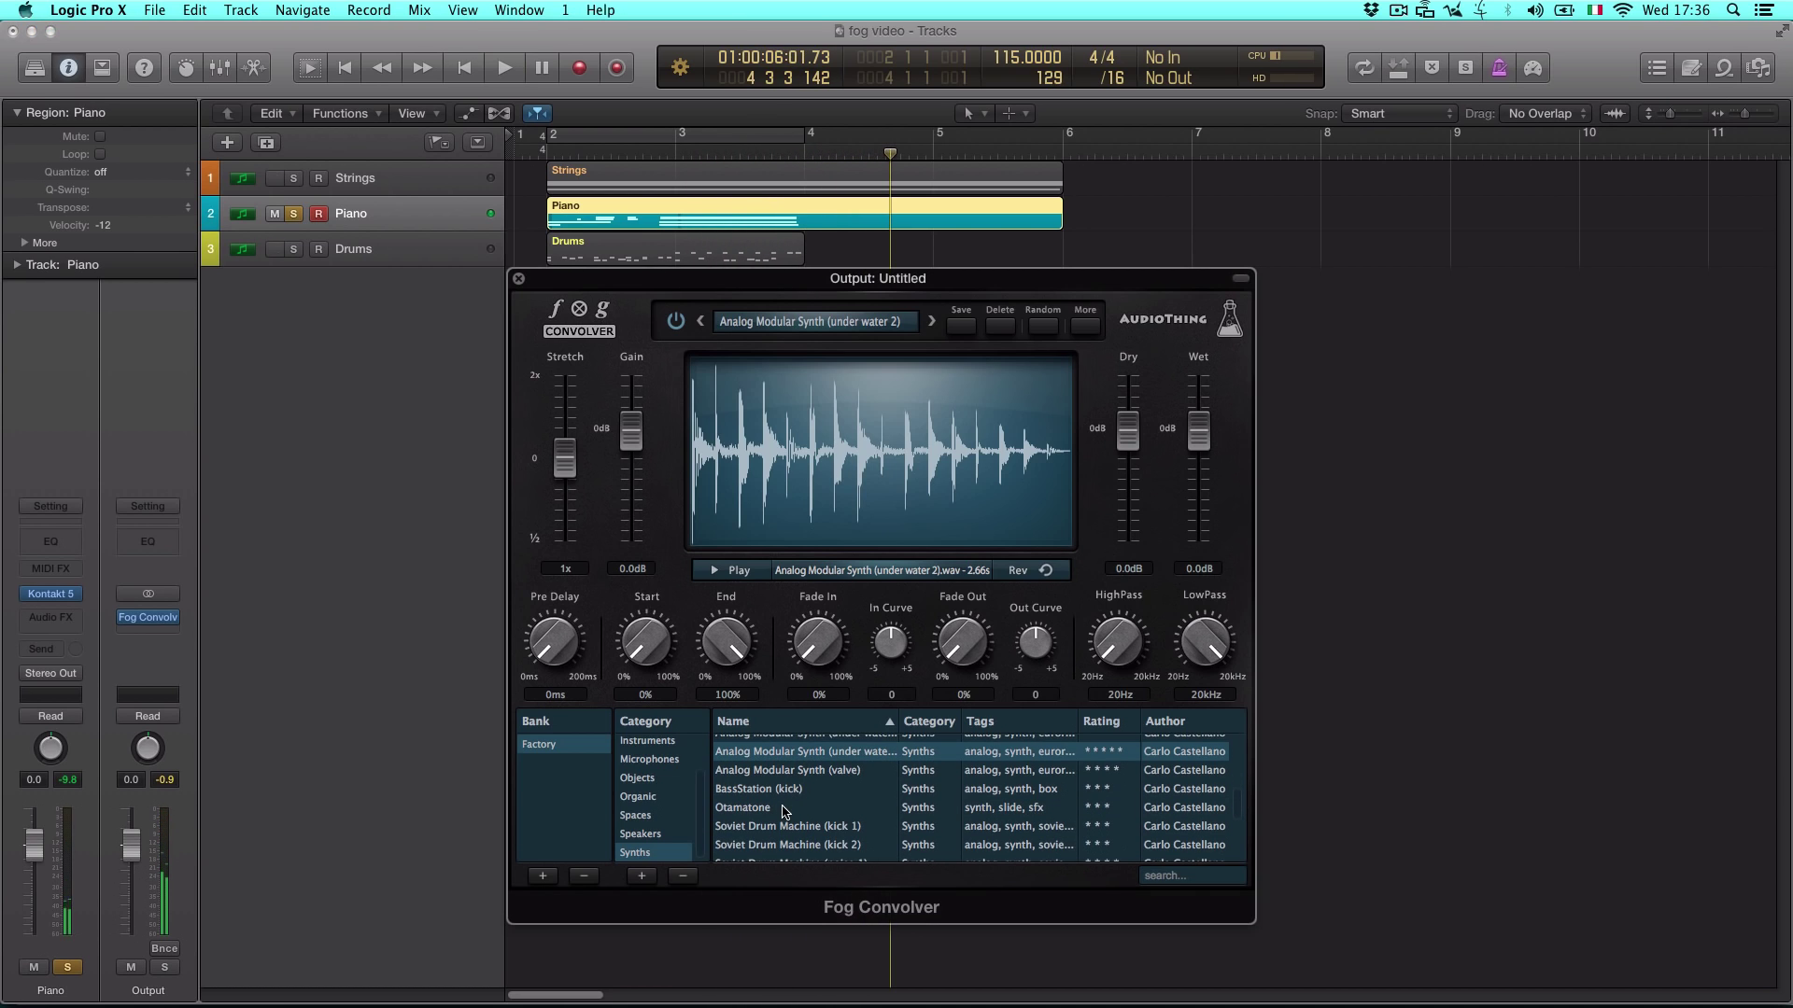
pyautogui.click(783, 809)
pyautogui.doubleClick(535, 157)
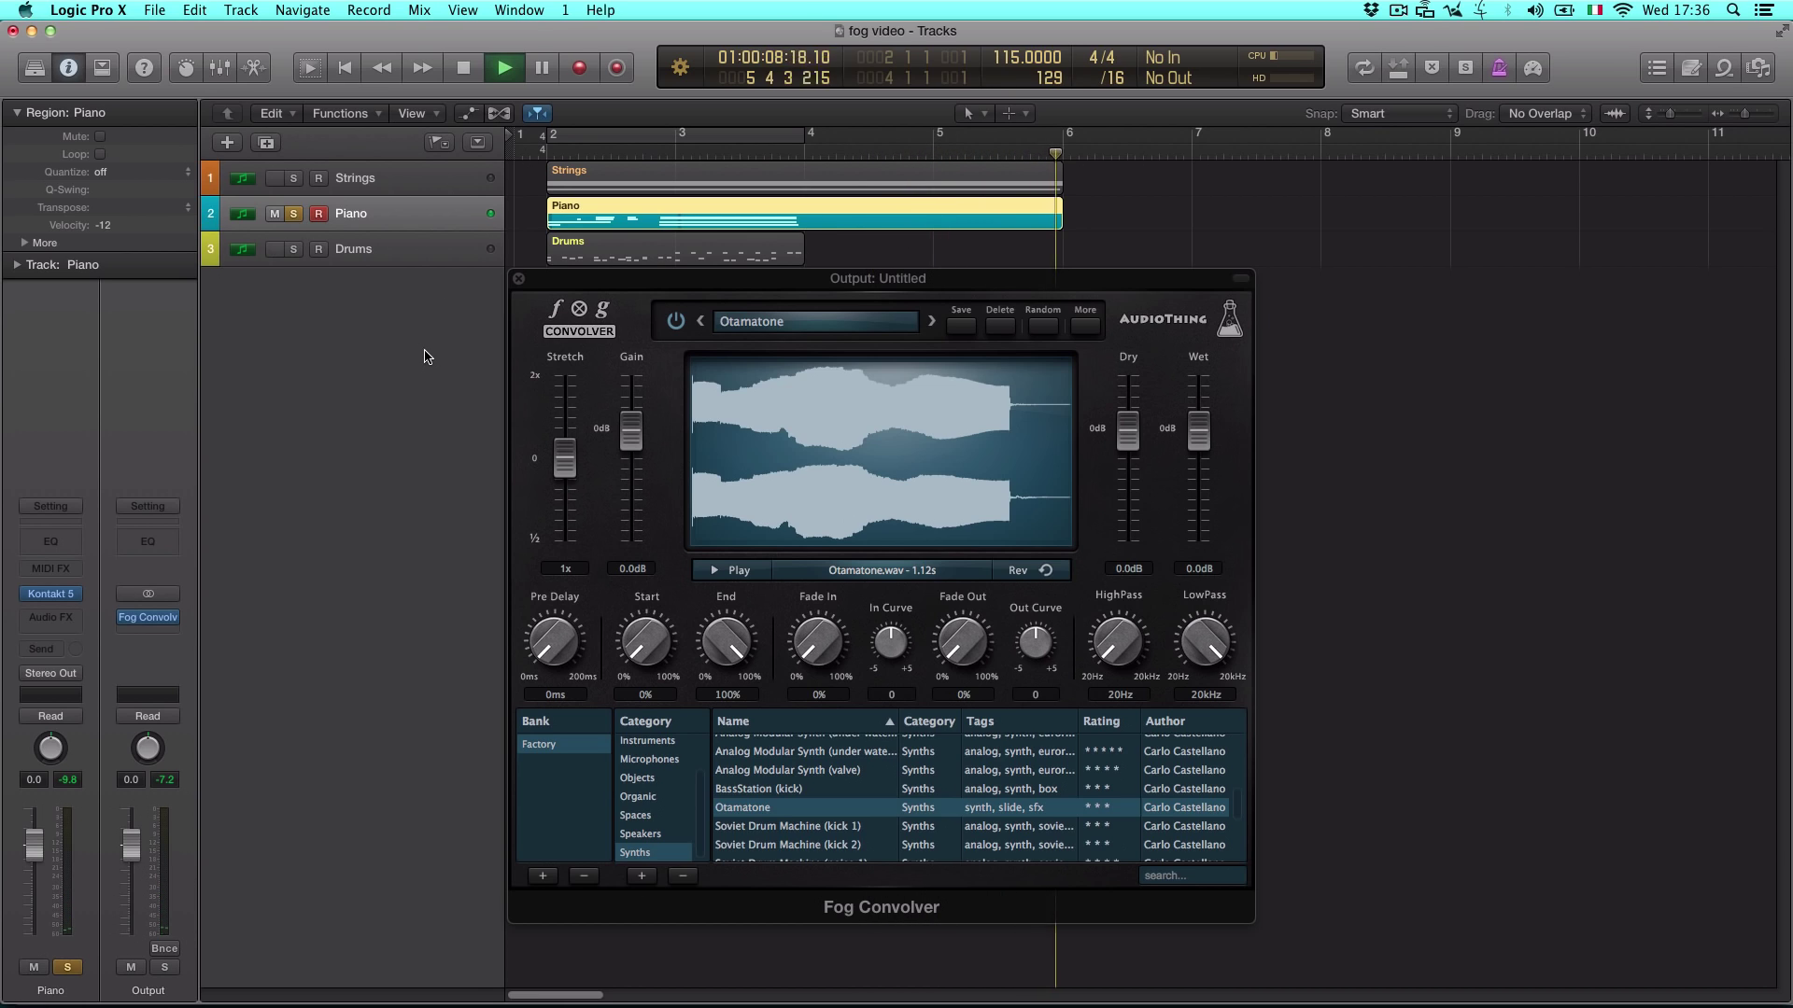
pyautogui.press('space')
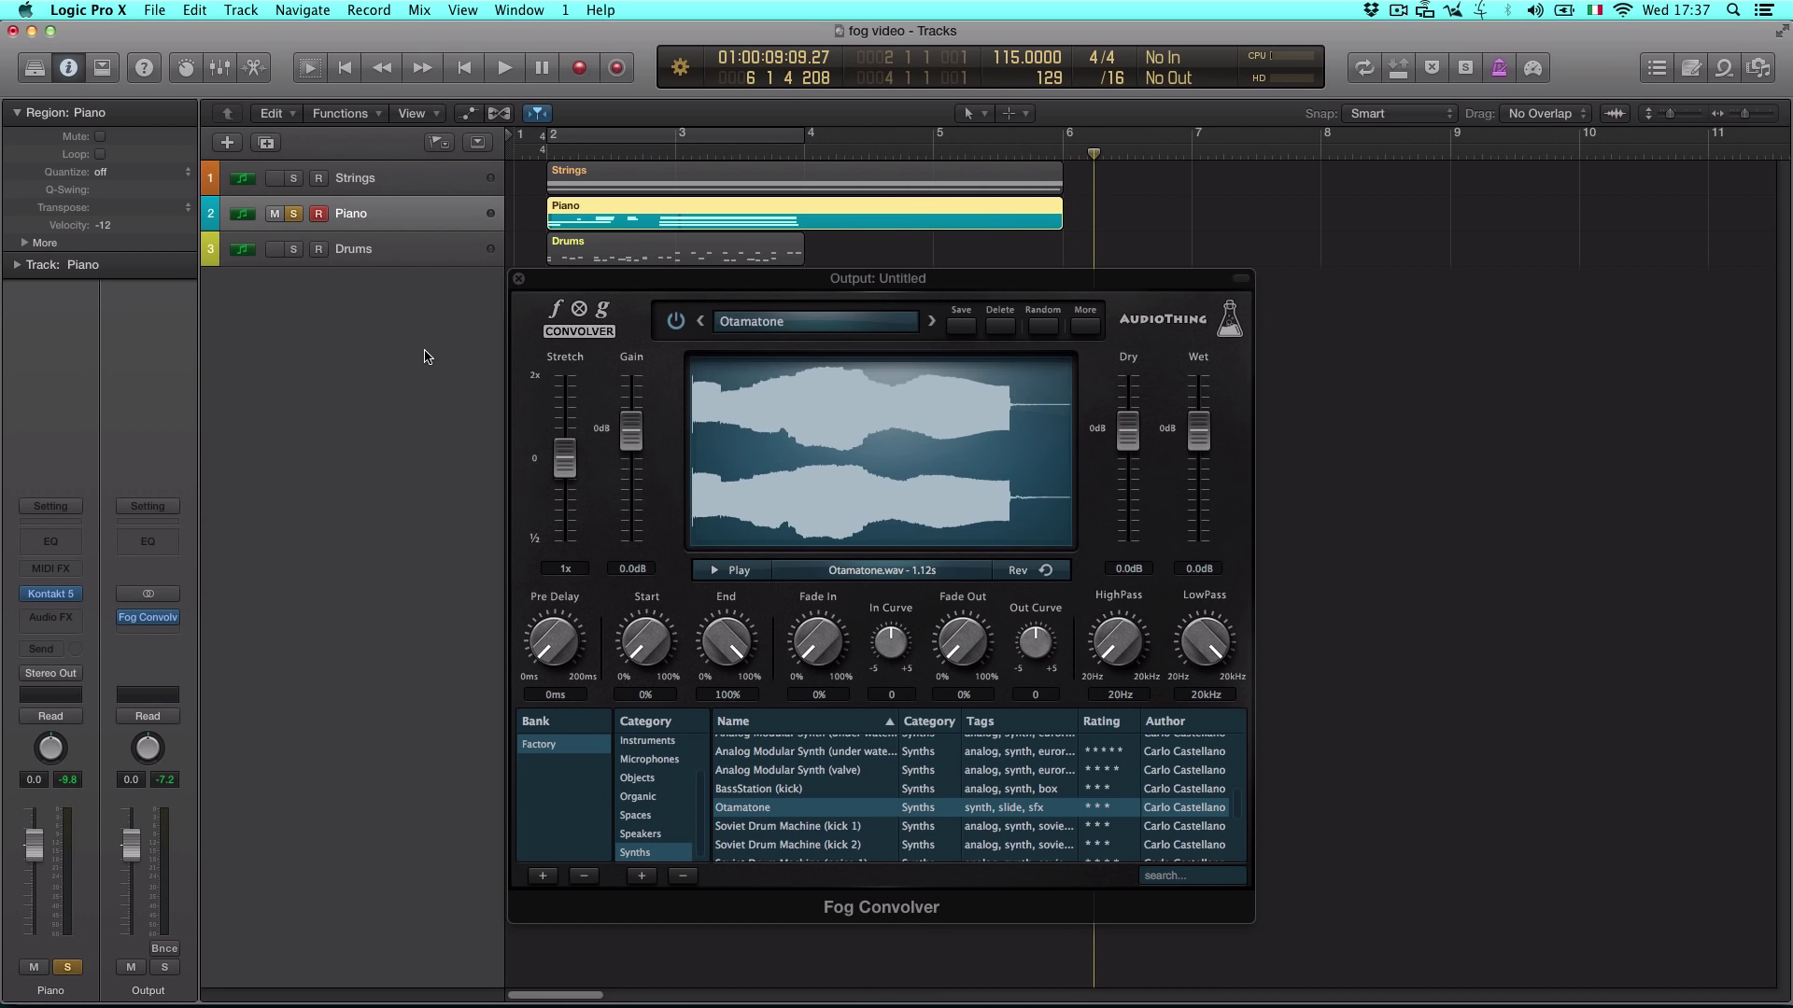